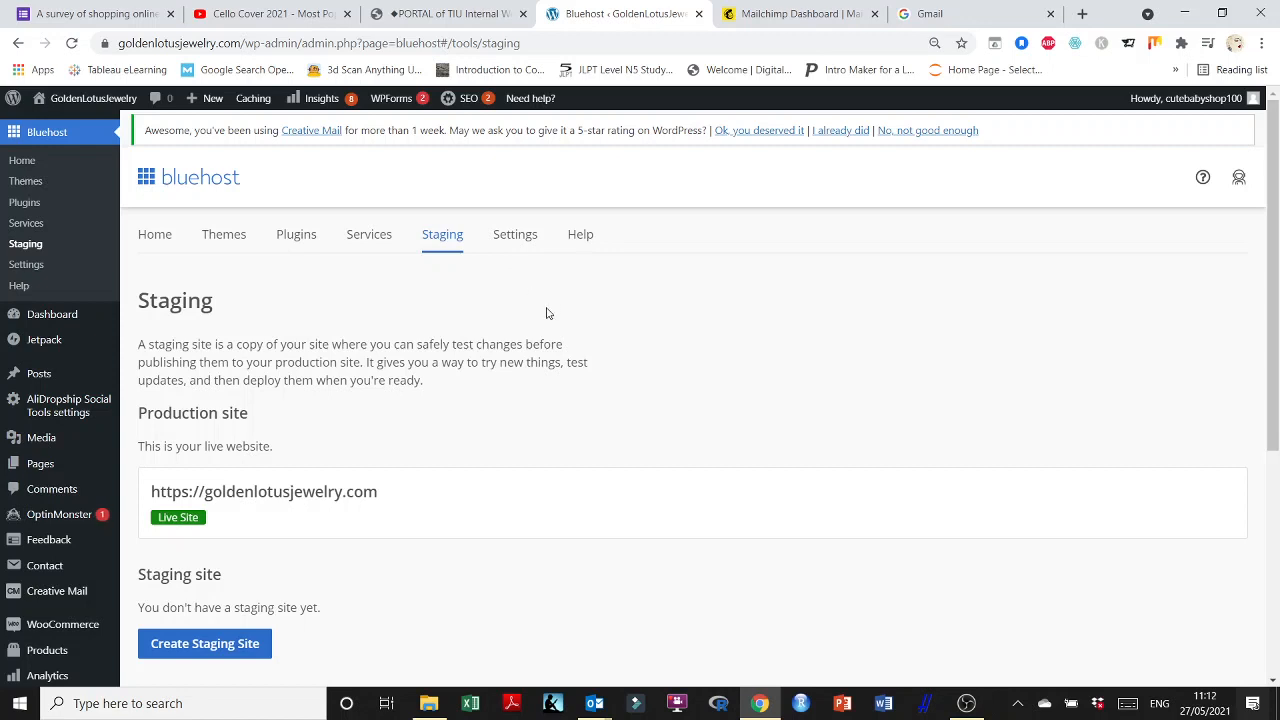
# From the admin bar's site-name menu, open Visit Site in a new browser tab.
pyautogui.moveTo(62, 98)
pyautogui.rightClick(52, 125)
pyautogui.click(127, 141)
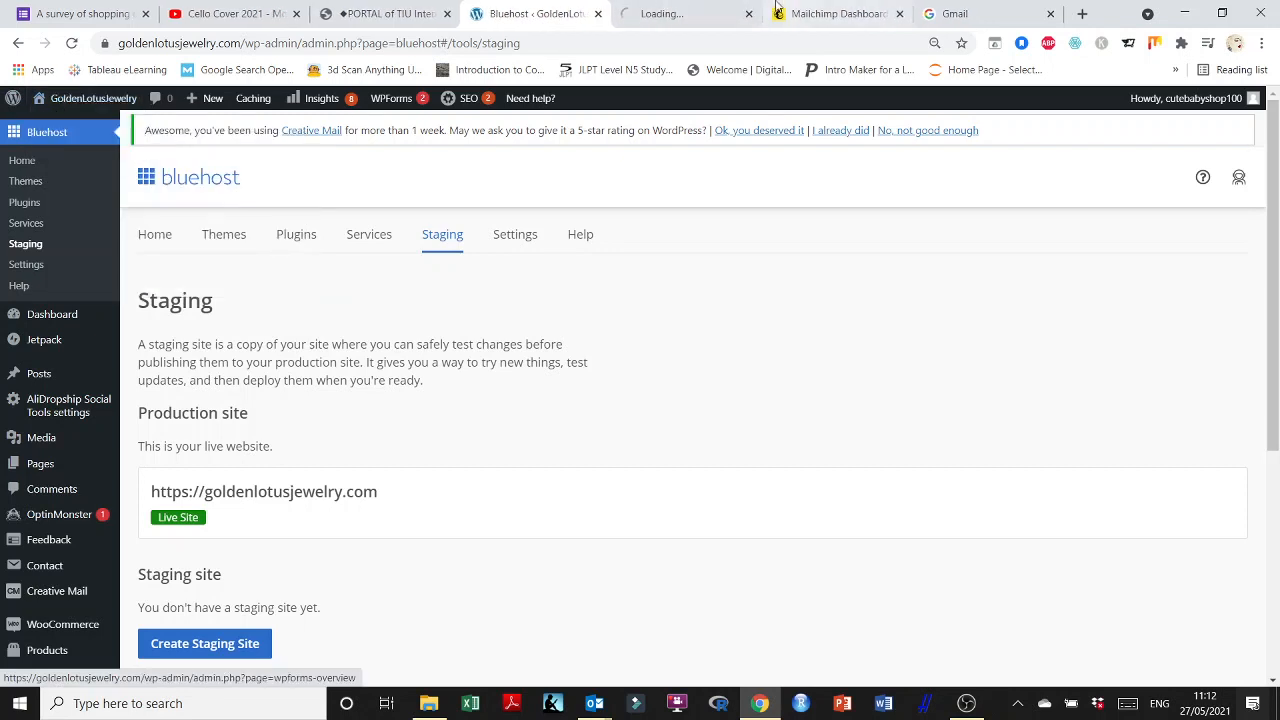
# Switch to the new storefront tab and browse the Contact Us page's form.
pyautogui.click(657, 13)
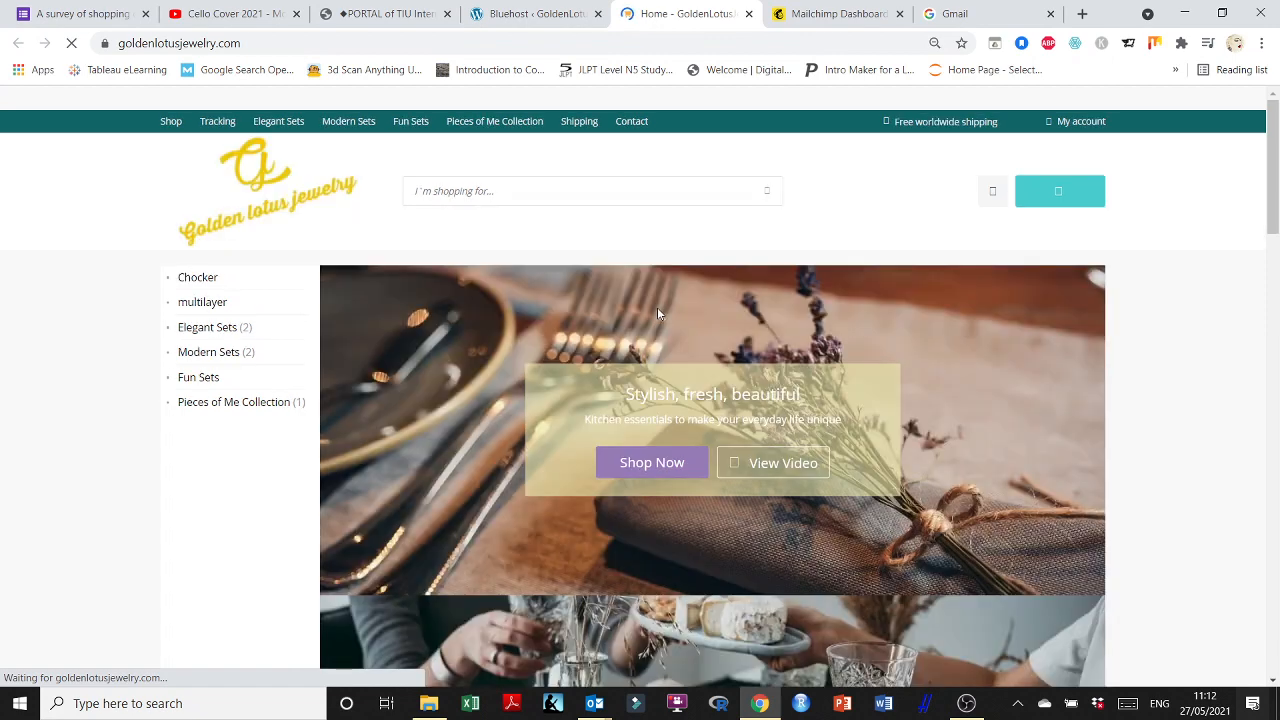
pyautogui.click(633, 133)
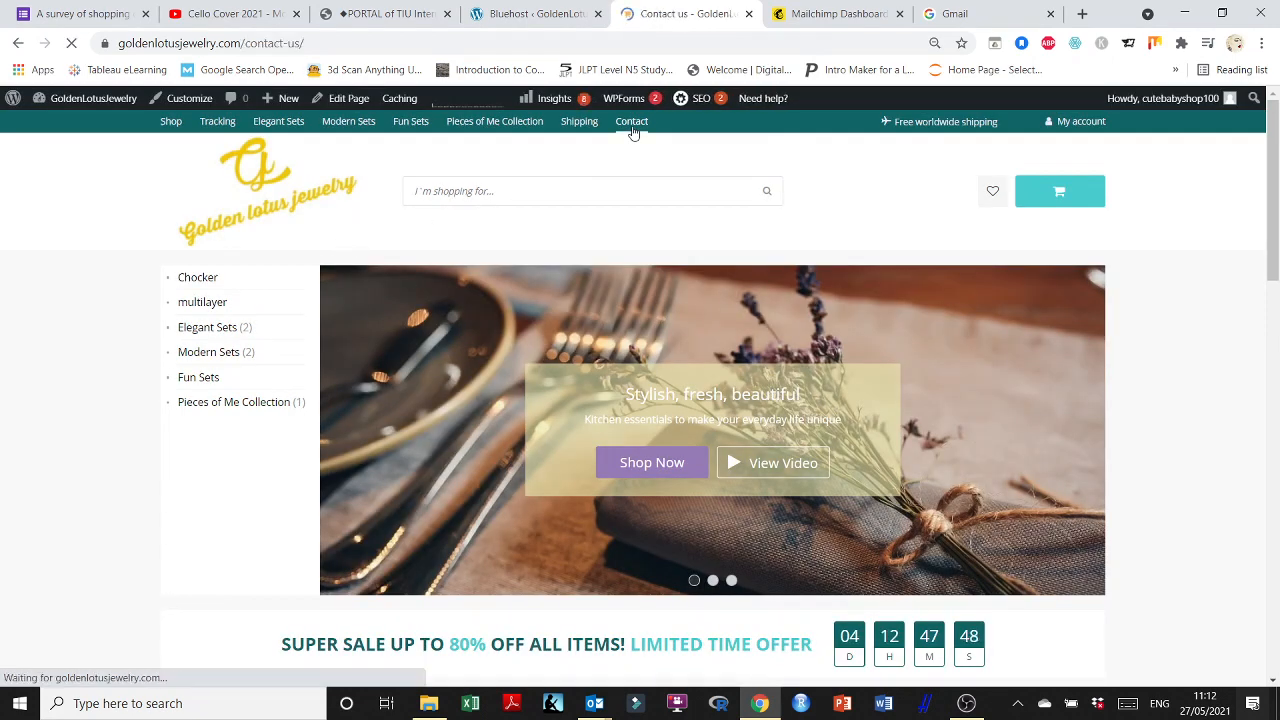
pyautogui.scroll(-2, 645, 340)
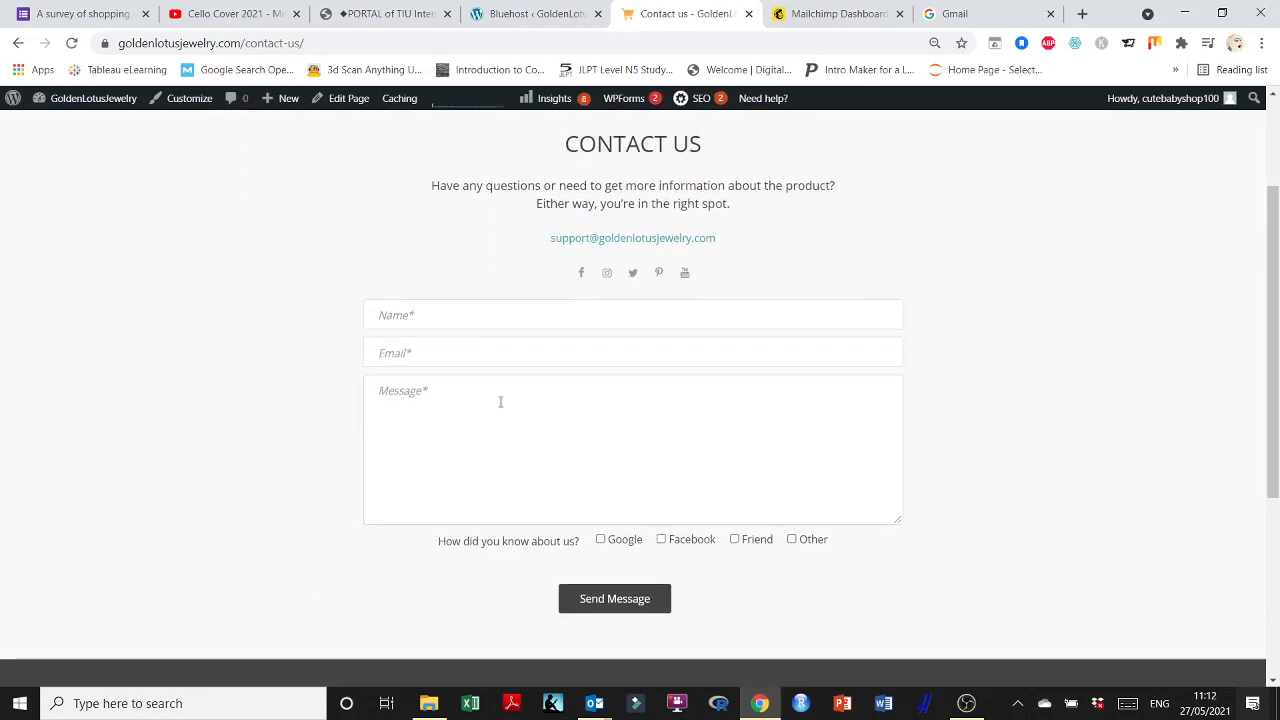
pyautogui.scroll(2, 500, 402)
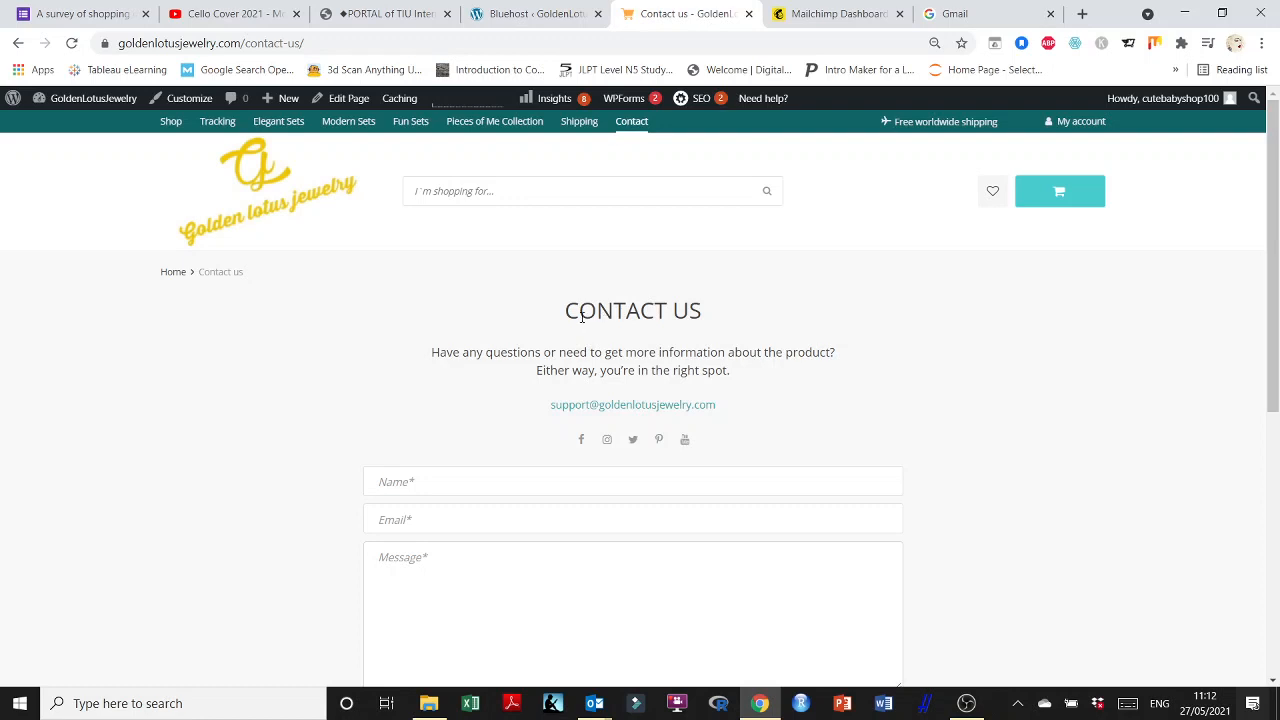
pyautogui.scroll(-2, 582, 316)
pyautogui.scroll(-1, 540, 480)
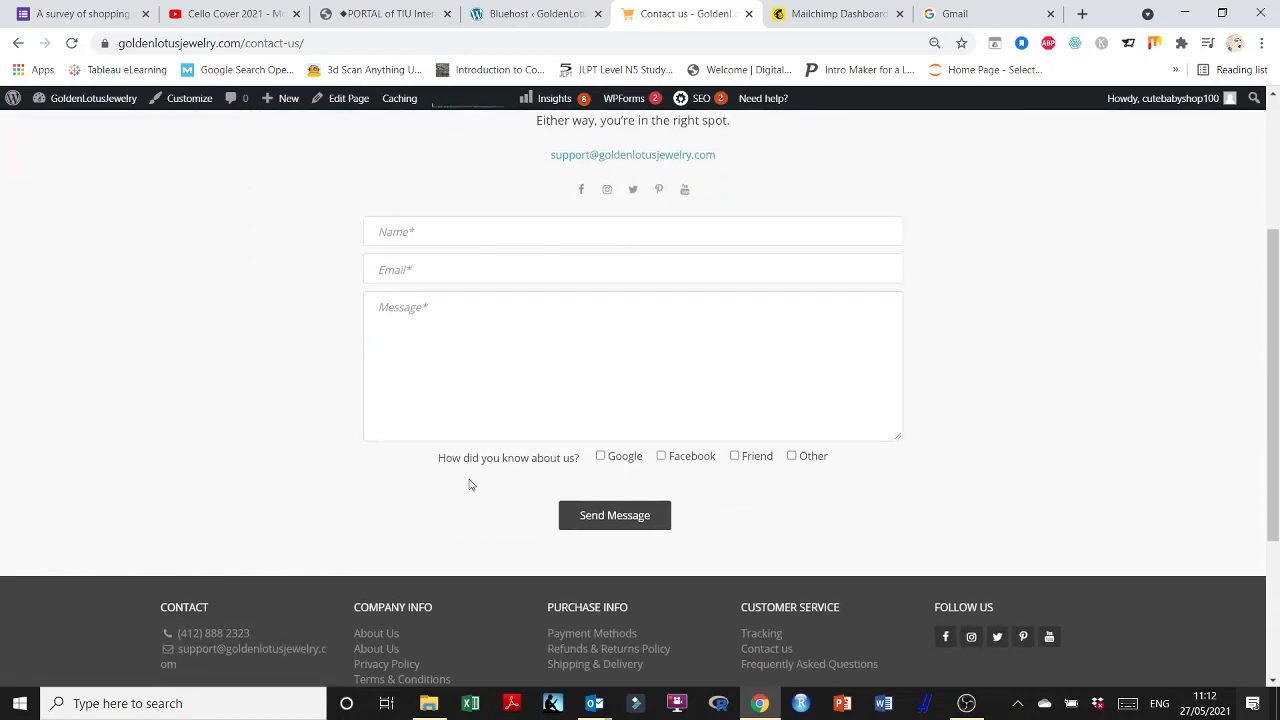
# Highlight the 'How did you know about us?' line, then return home via the Golden Lotus logo.
pyautogui.moveTo(432, 463); pyautogui.dragTo(851, 466)
pyautogui.click(851, 466)
pyautogui.scroll(4, 622, 332)
pyautogui.scroll(-3, 622, 332)
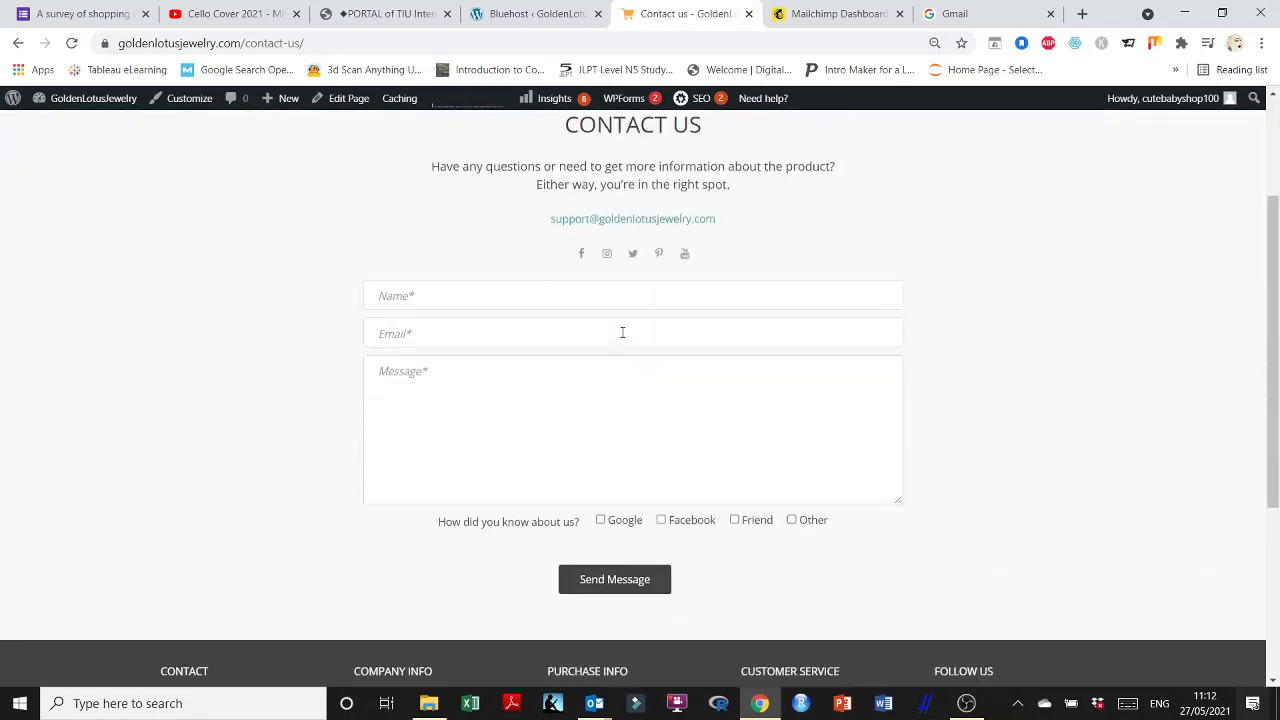
pyautogui.scroll(4, 622, 332)
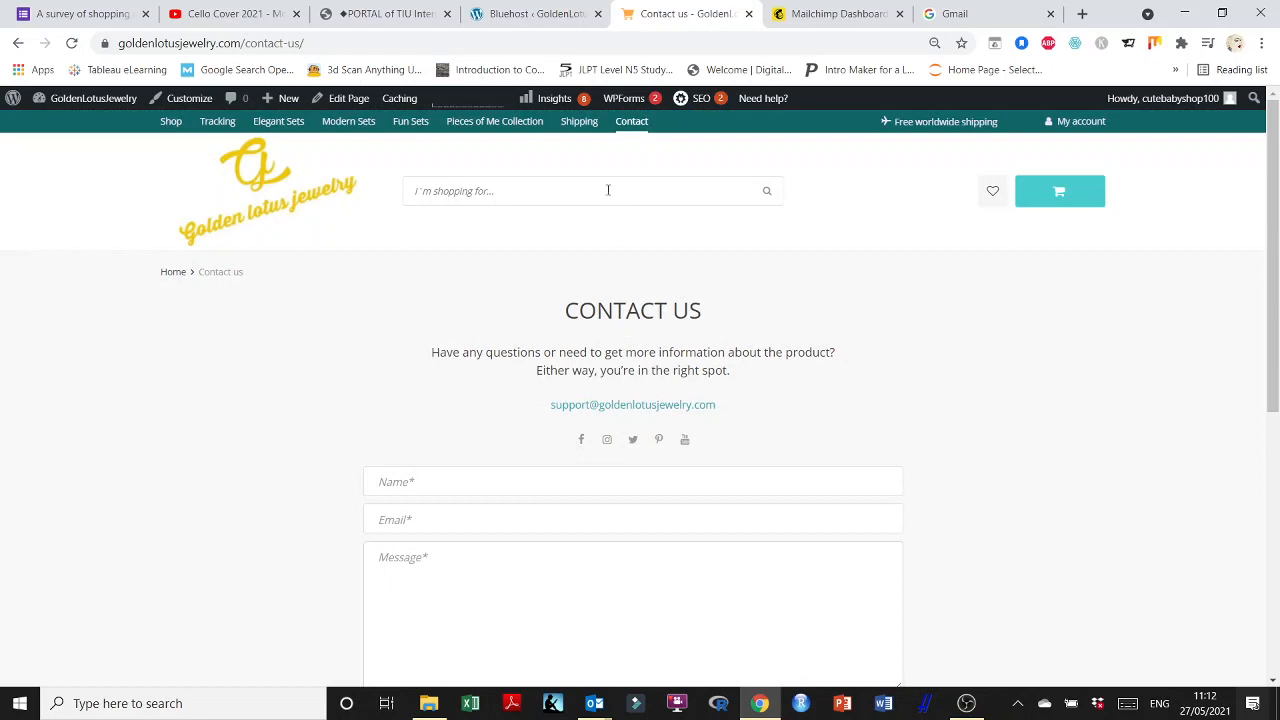
pyautogui.click(234, 190)
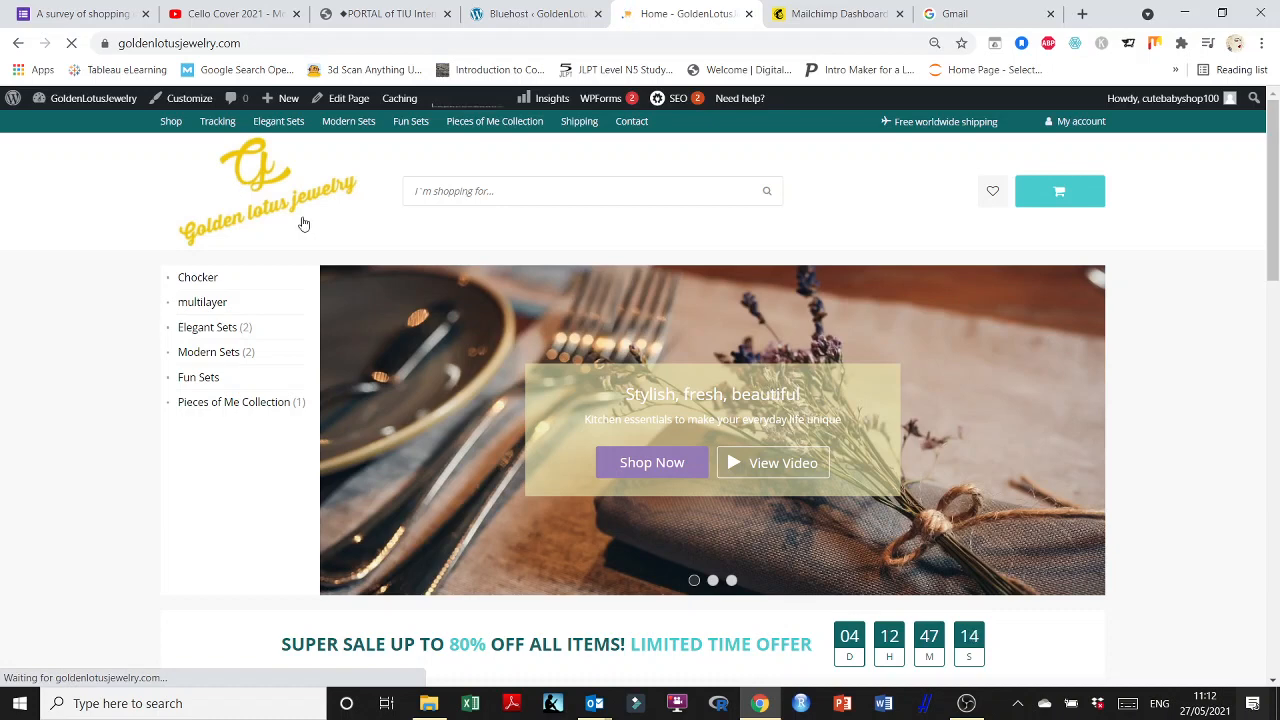
# In the Customizer, open Front Page > Subscribe Form, toggle Show off and on, and preview Stay Up To Date.
pyautogui.click(192, 103)
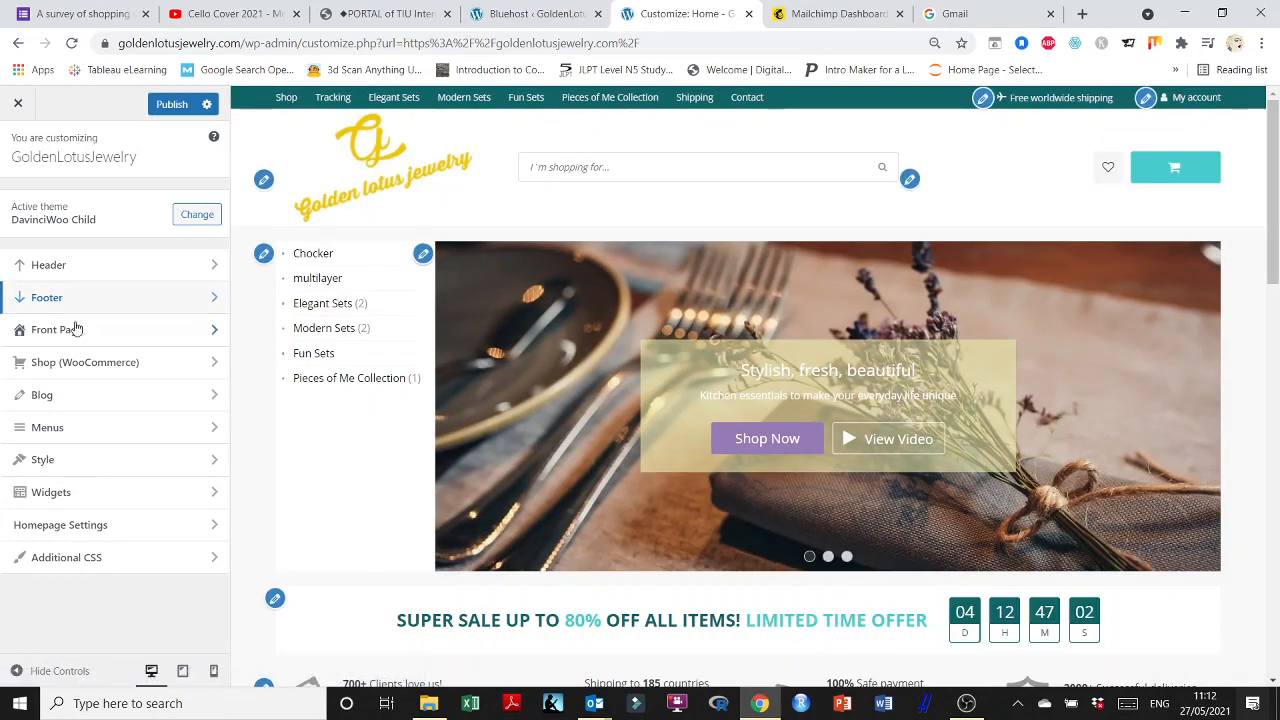
pyautogui.click(45, 335)
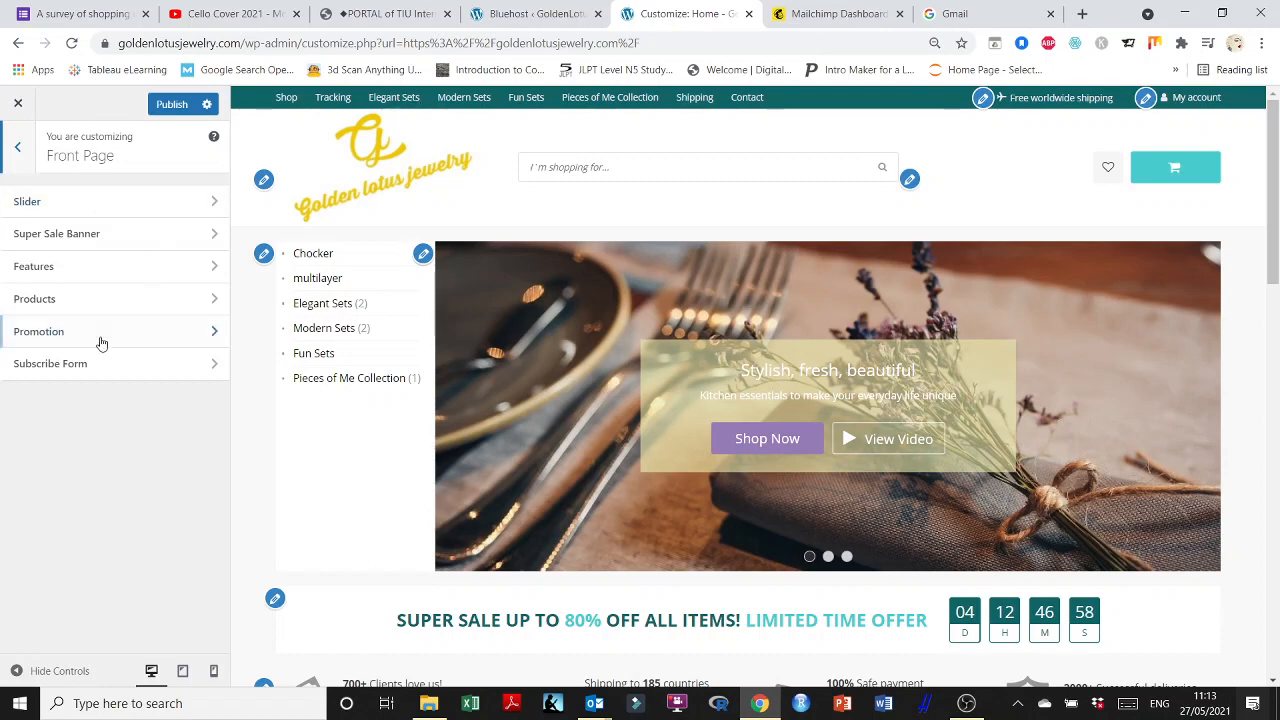
pyautogui.click(68, 364)
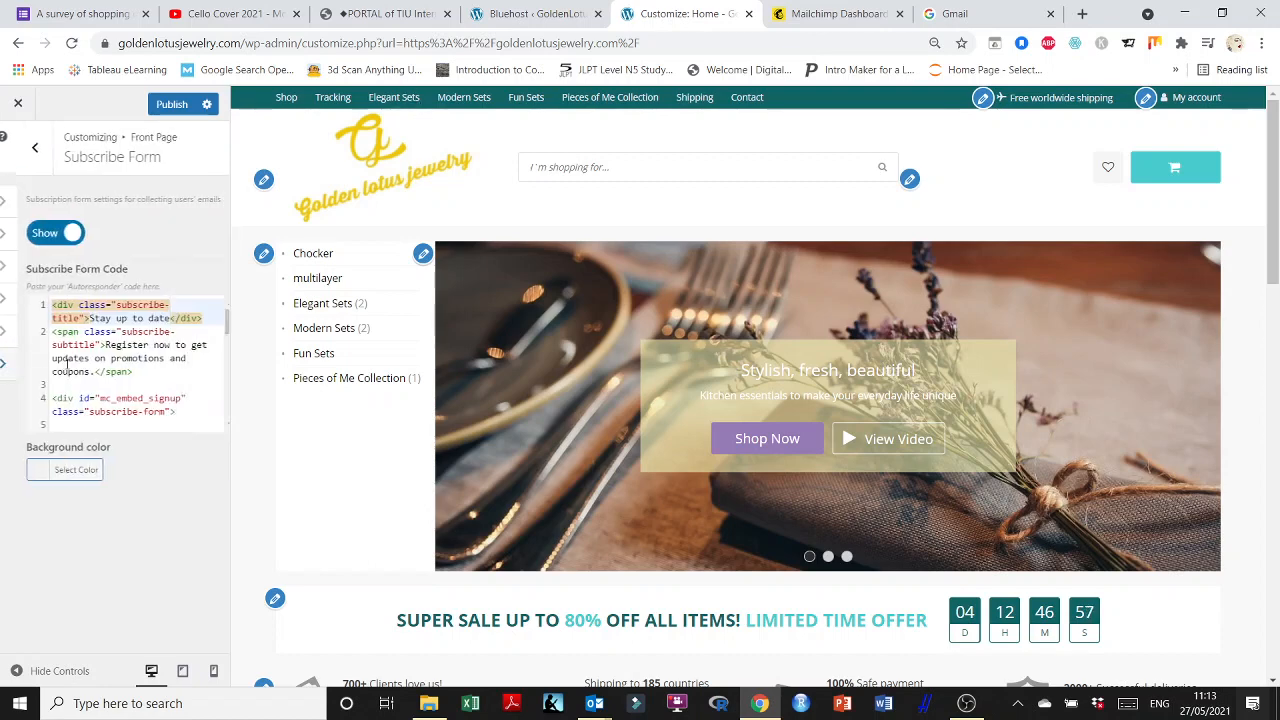
pyautogui.click(32, 238)
pyautogui.click(32, 238)
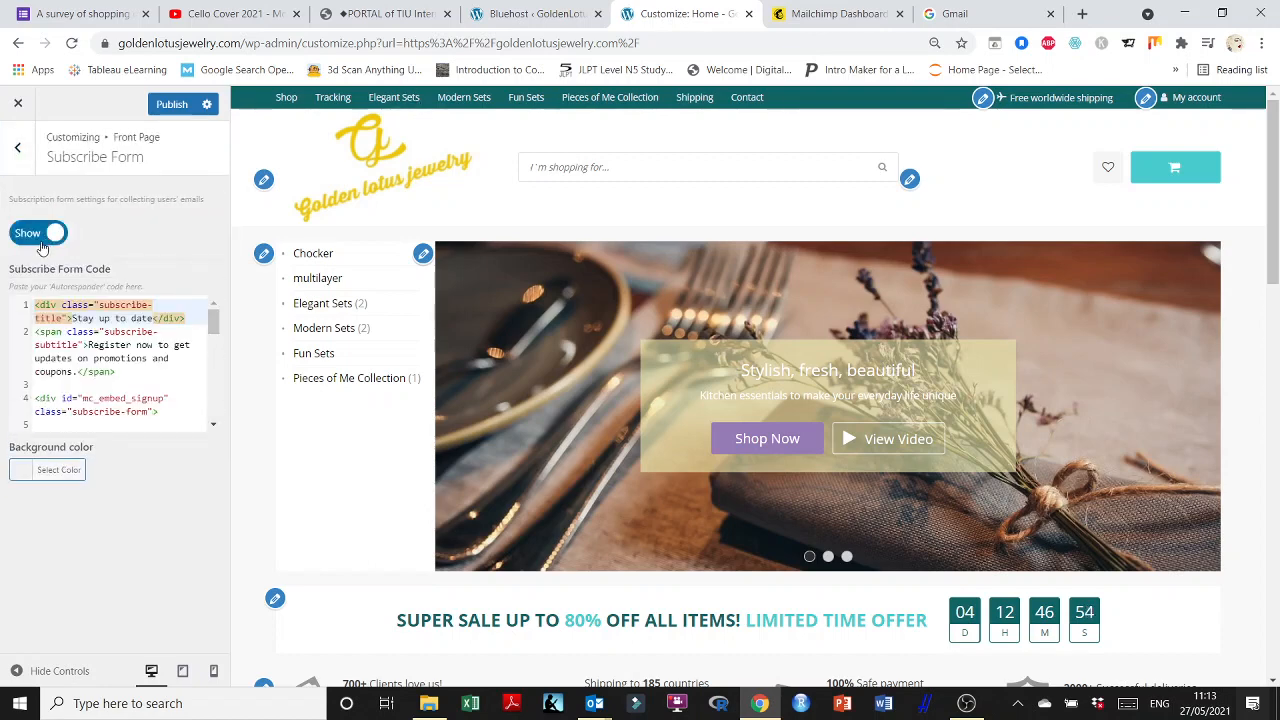
pyautogui.scroll(-4, 801, 529)
pyautogui.scroll(-8, 801, 529)
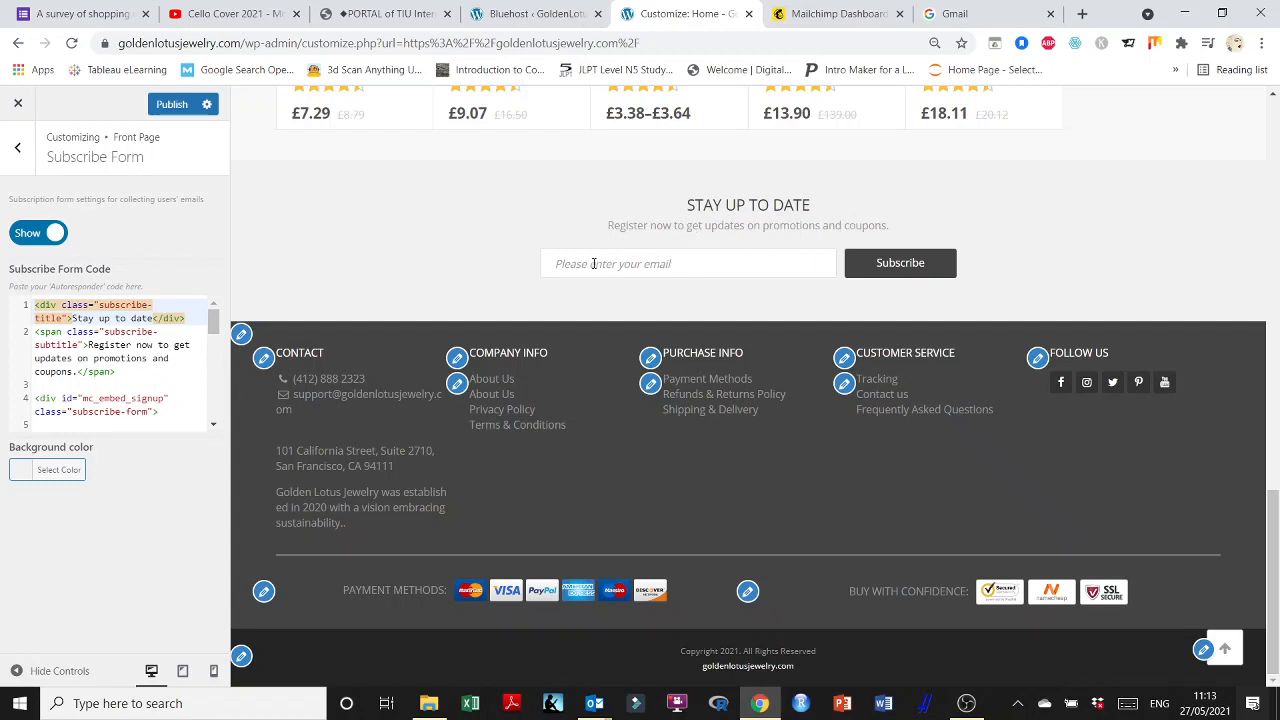
# Try the email field, select the Mailchimp form action URL in Subscribe Form Code, and view the Mailchimp dashboard.
pyautogui.click(885, 272)
pyautogui.moveTo(213, 330); pyautogui.dragTo(205, 352)
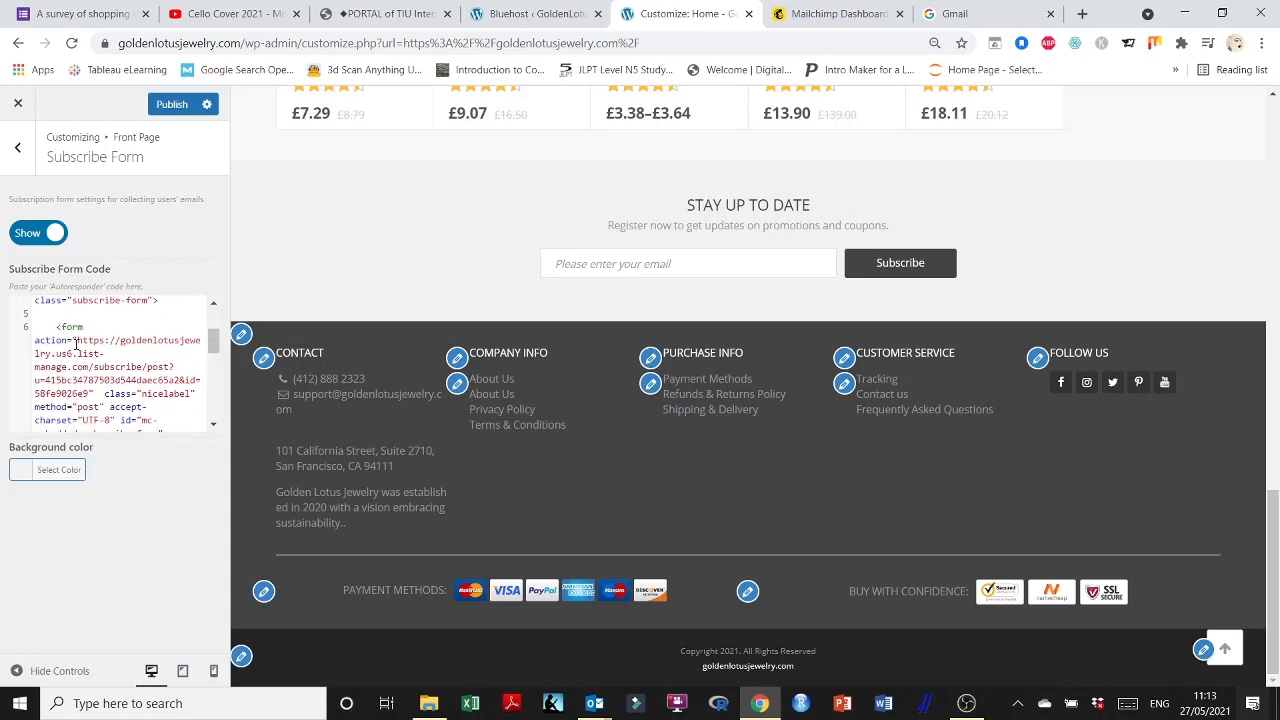
pyautogui.moveTo(76, 341); pyautogui.dragTo(88, 353)
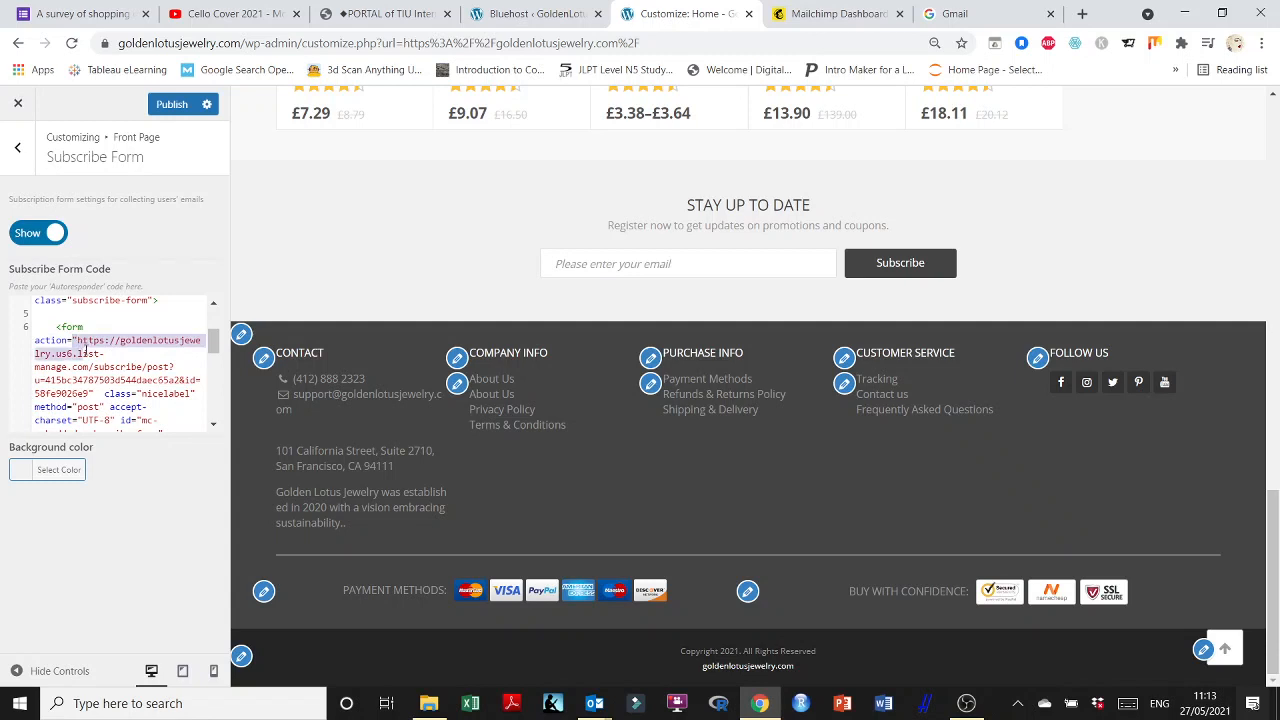
pyautogui.moveTo(92, 354); pyautogui.dragTo(93, 393)
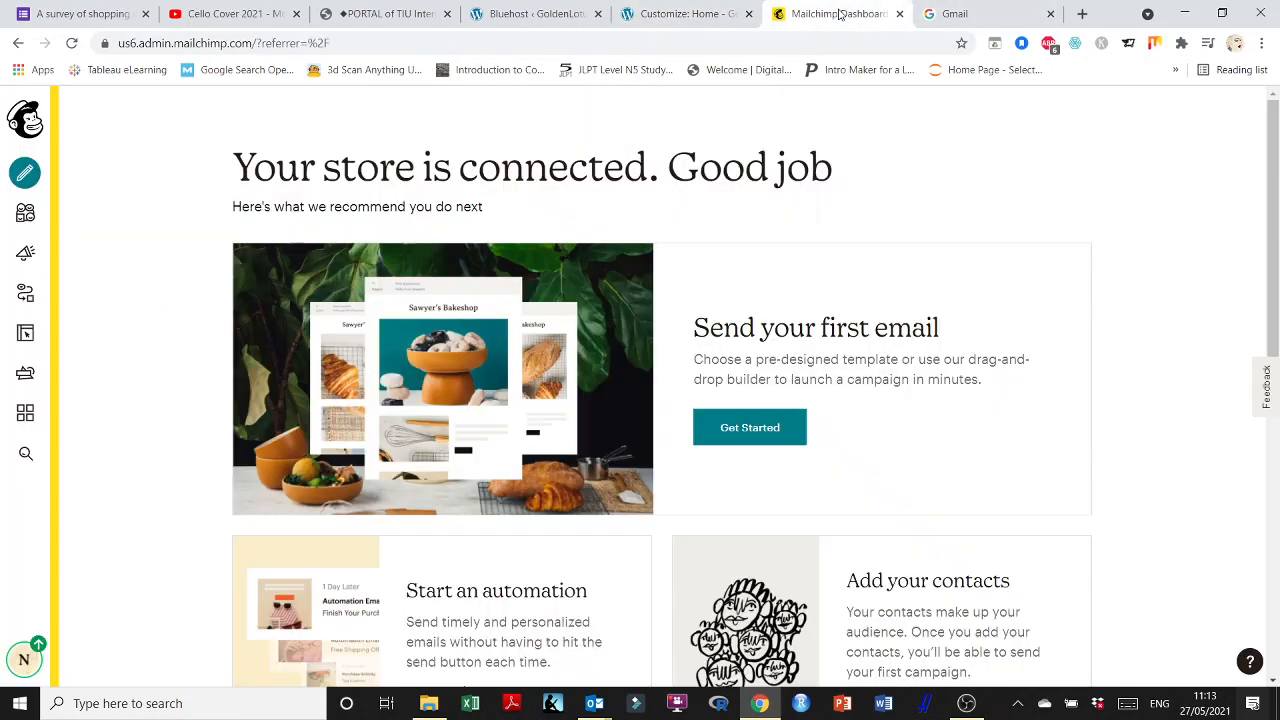
pyautogui.click(838, 13)
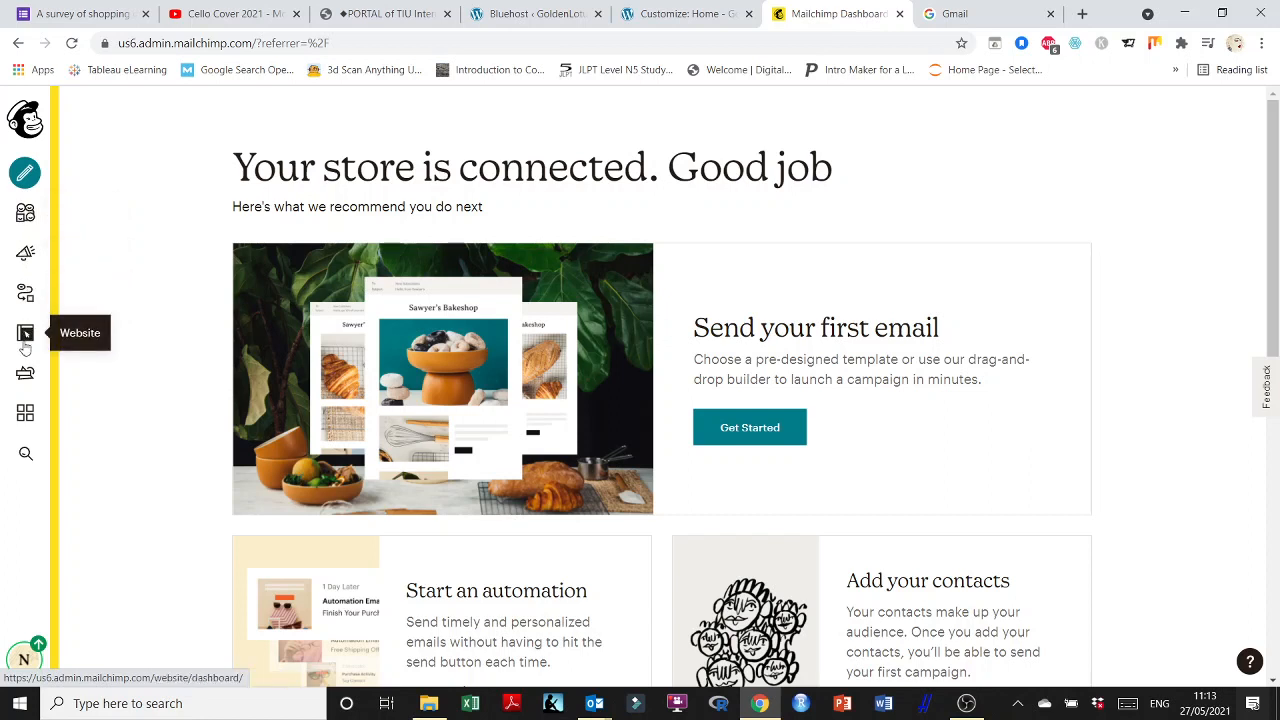
# Read Mailchimp's WooCommerce integration page under Integrations, then return to the WordPress Bluehost Staging tab.
pyautogui.click(25, 413)
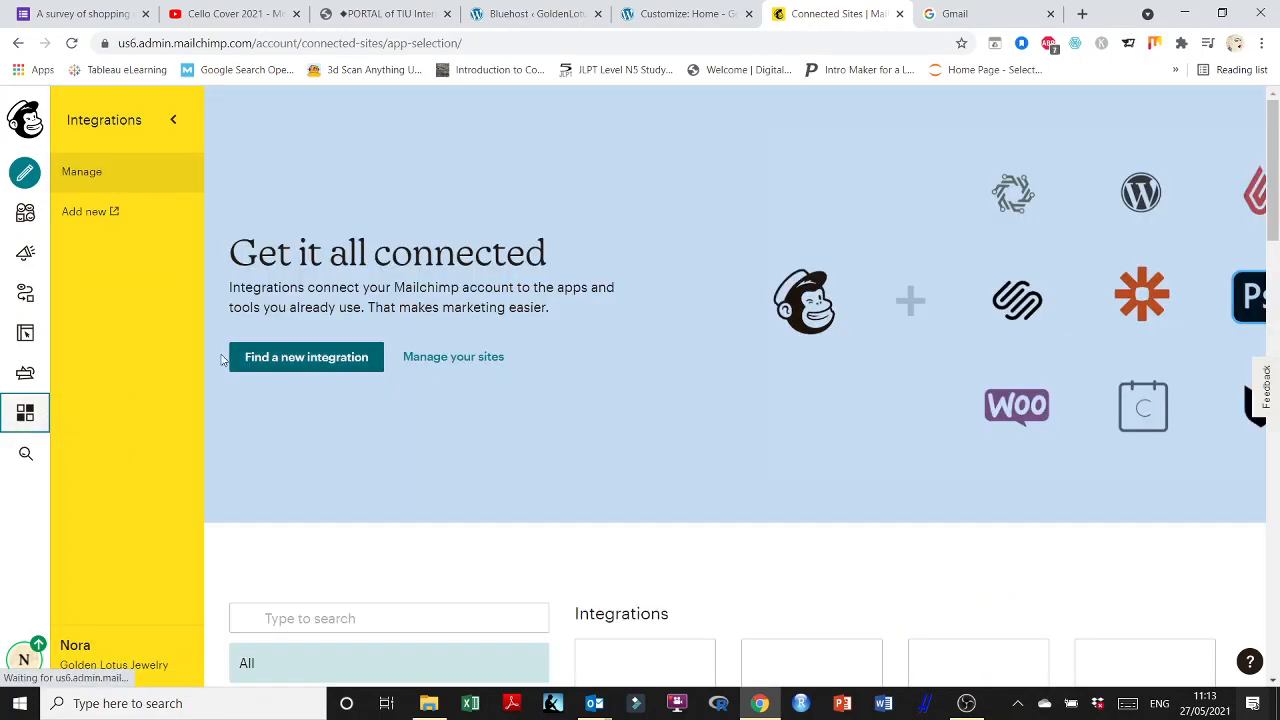
pyautogui.scroll(-4, 551, 349)
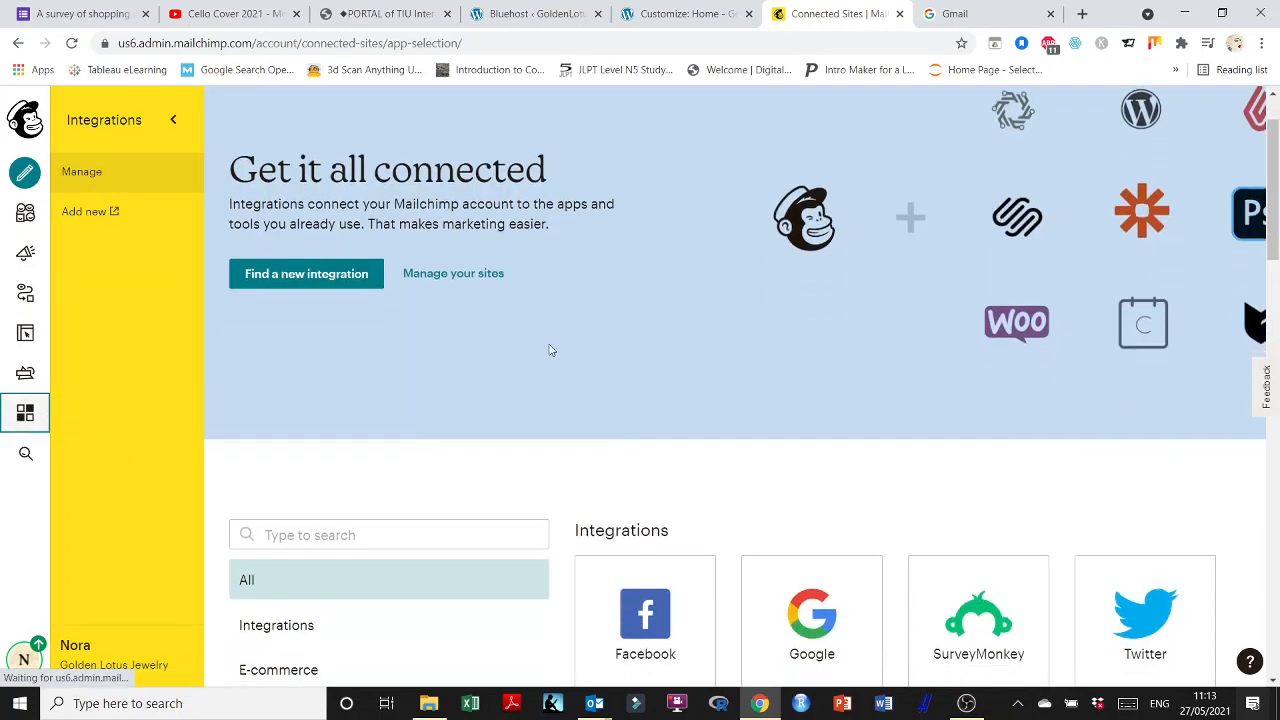
pyautogui.scroll(-1, 636, 352)
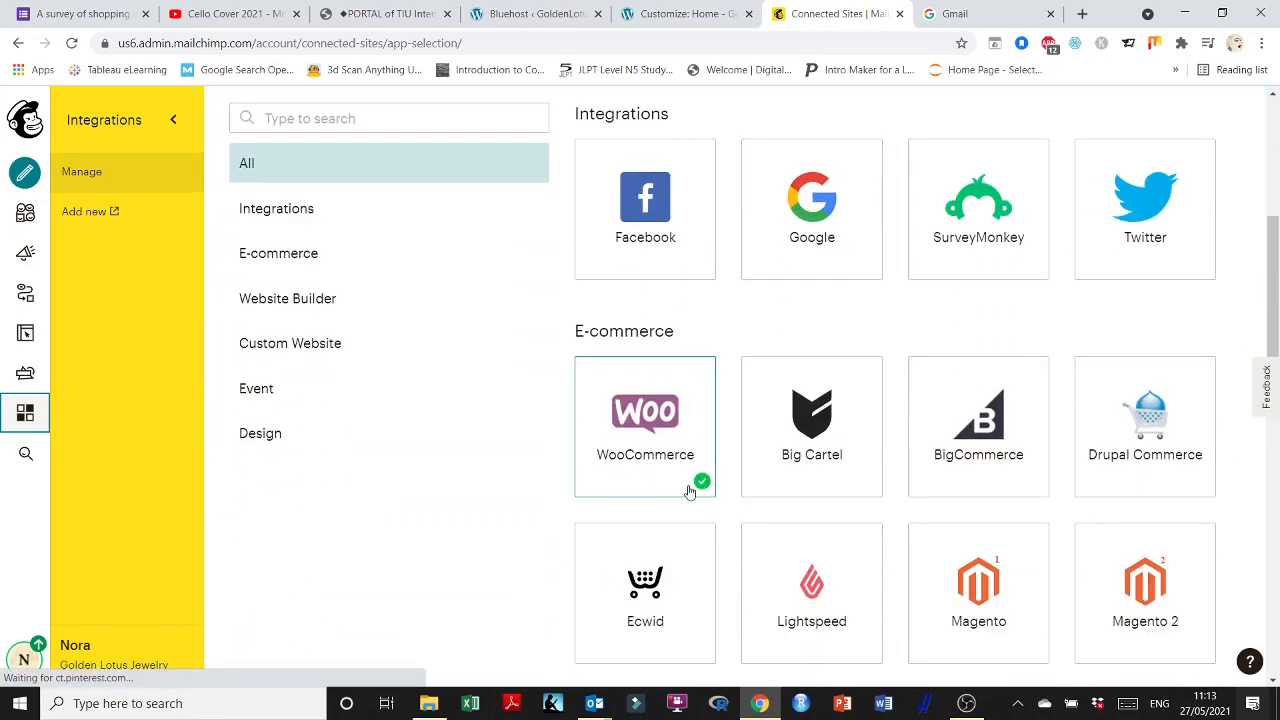
pyautogui.click(645, 432)
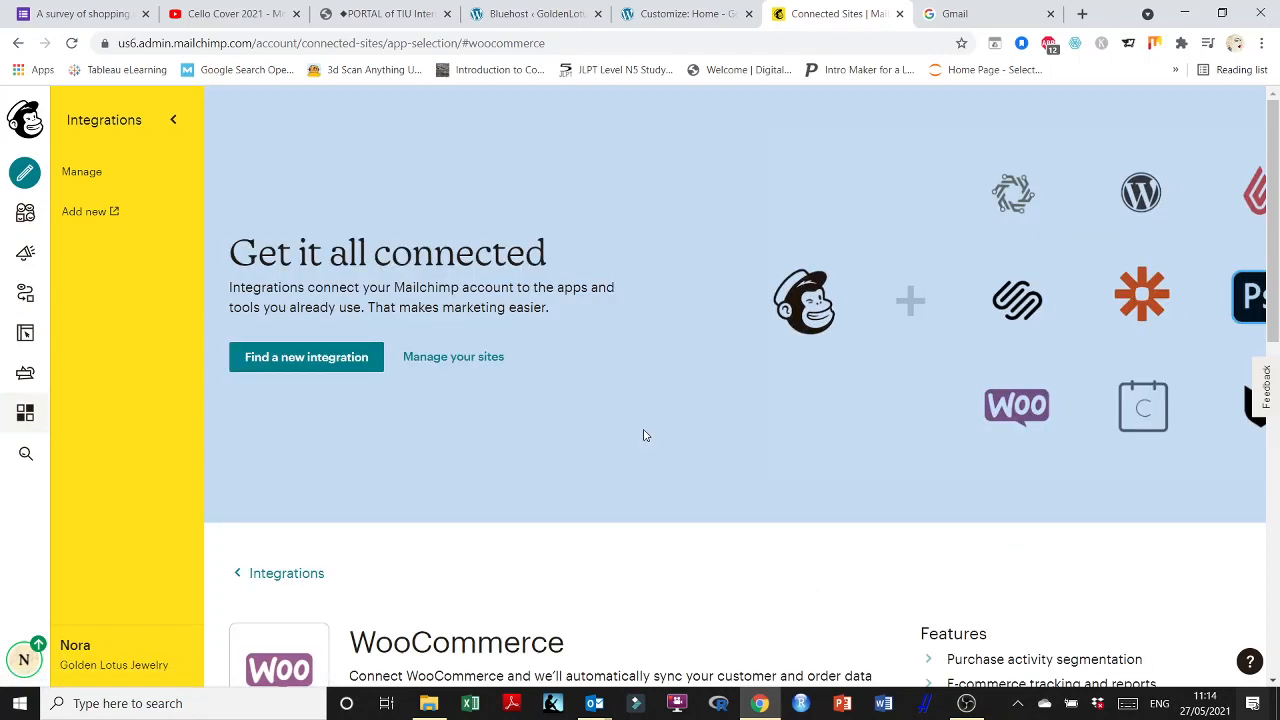
pyautogui.scroll(-4, 648, 423)
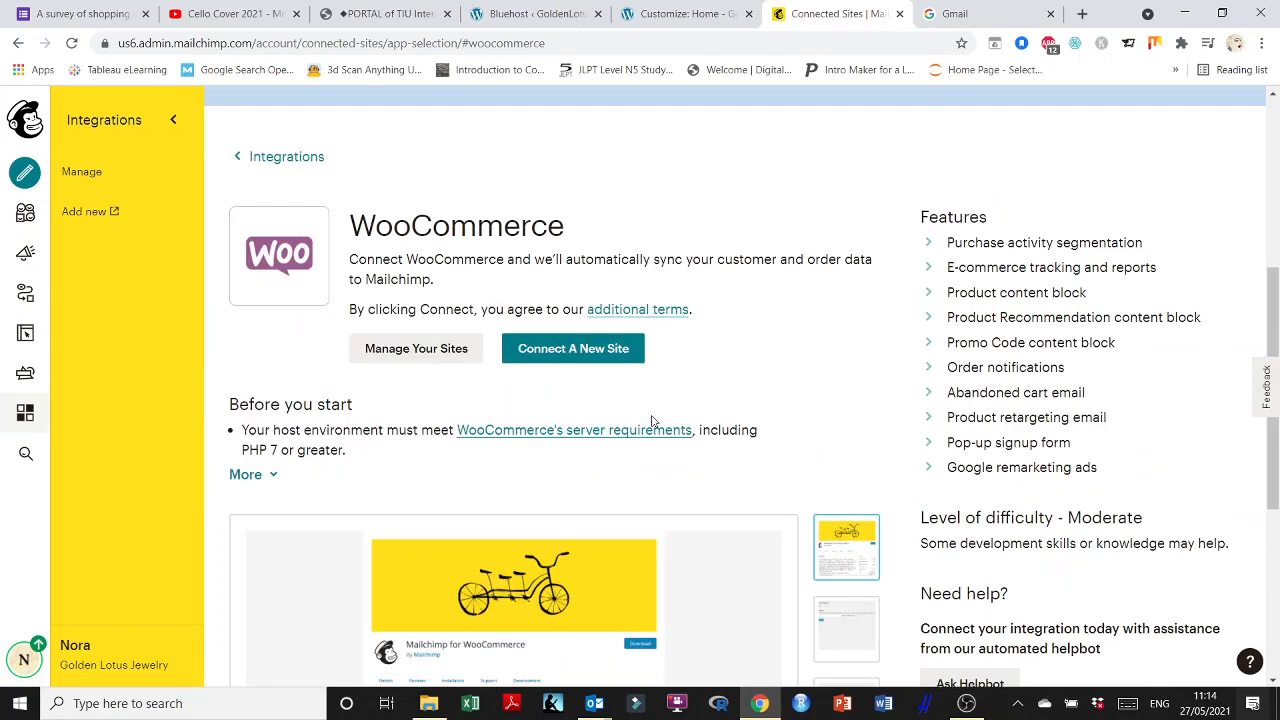
pyautogui.scroll(-1, 651, 421)
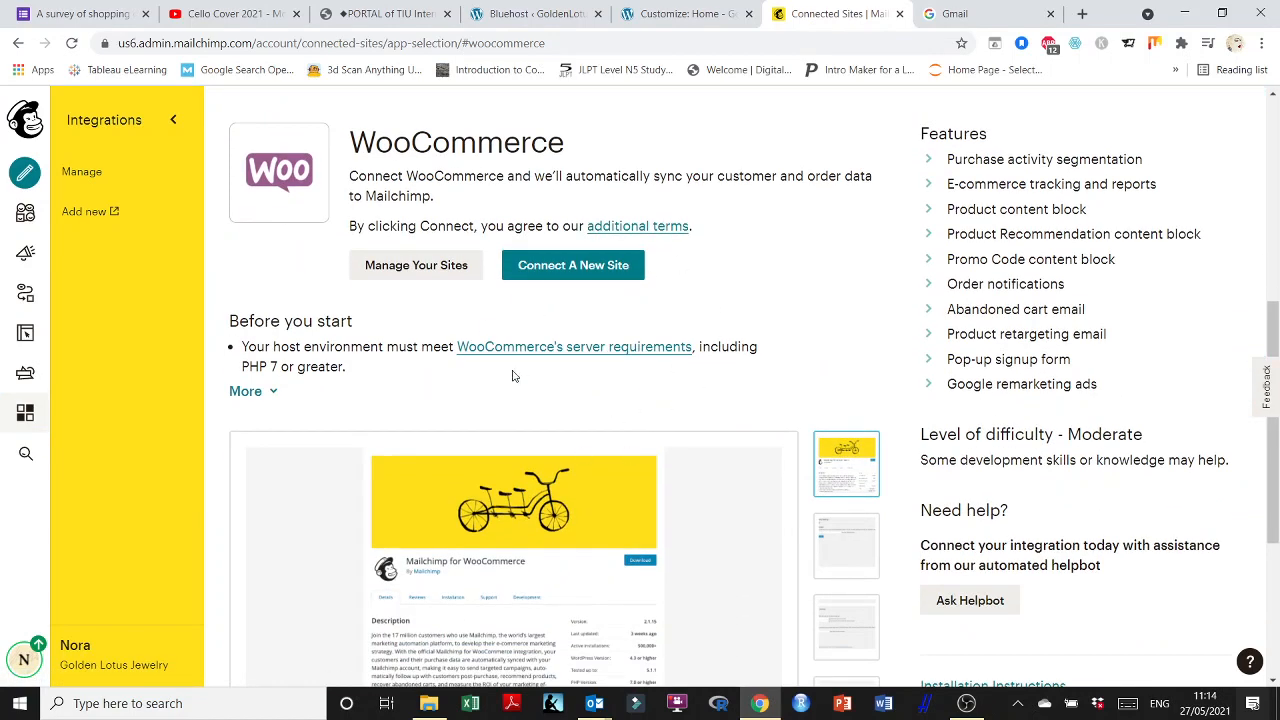
pyautogui.scroll(3, 513, 376)
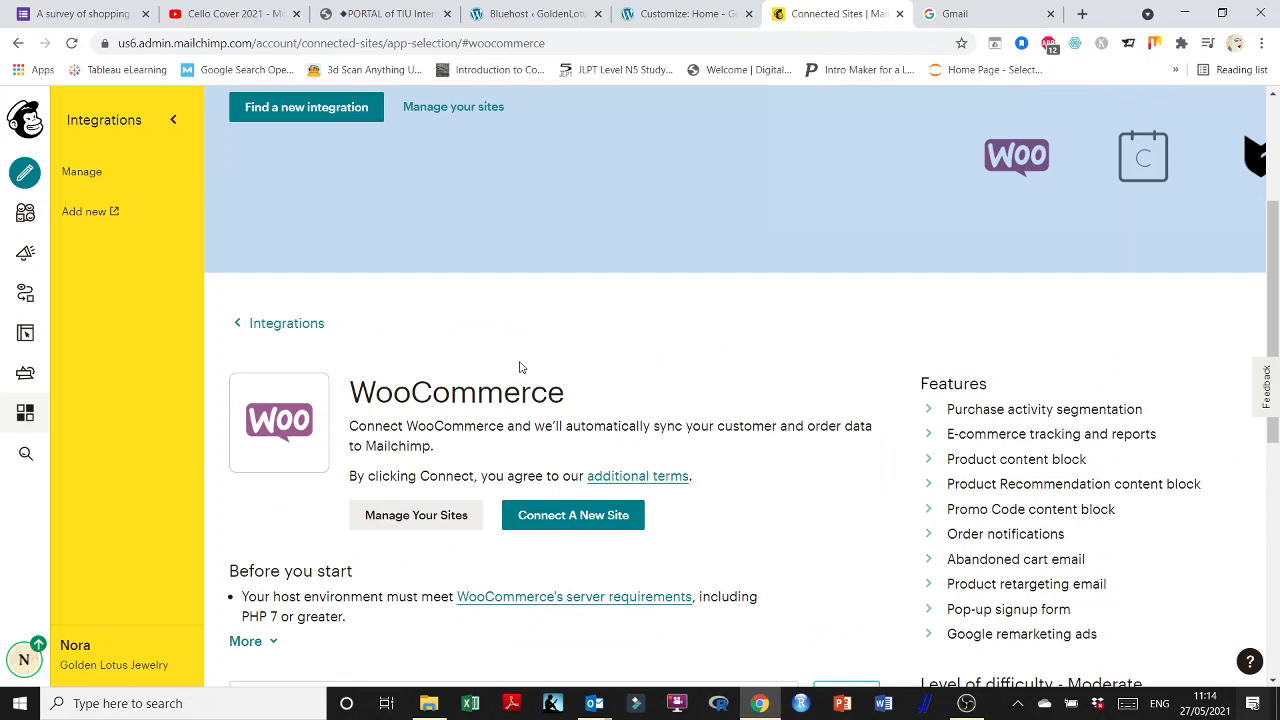
pyautogui.scroll(-1, 519, 367)
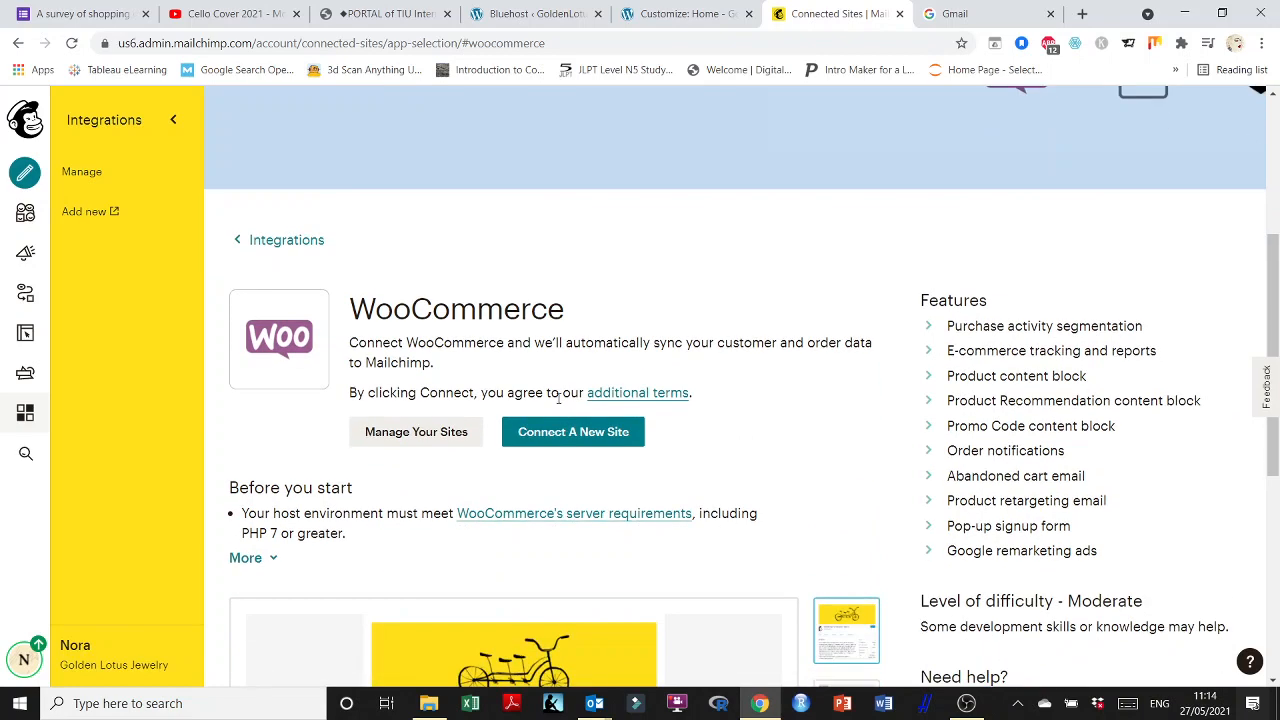
pyautogui.click(688, 13)
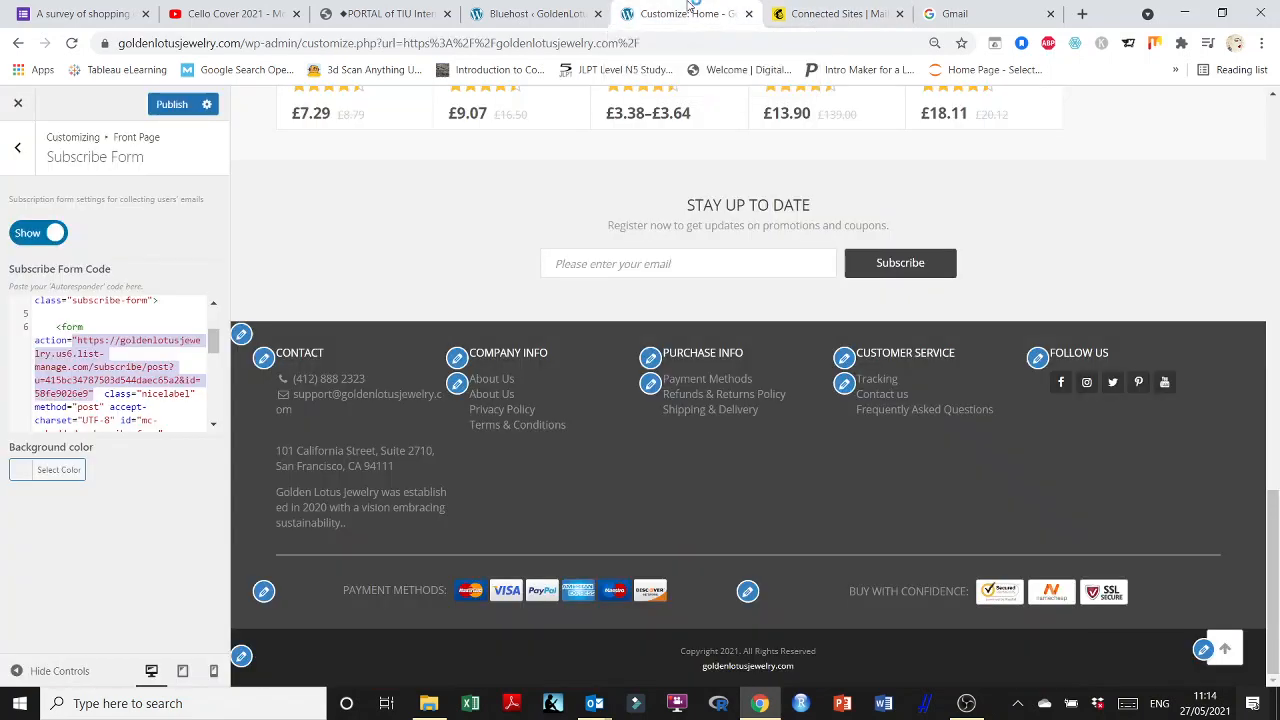
pyautogui.click(560, 13)
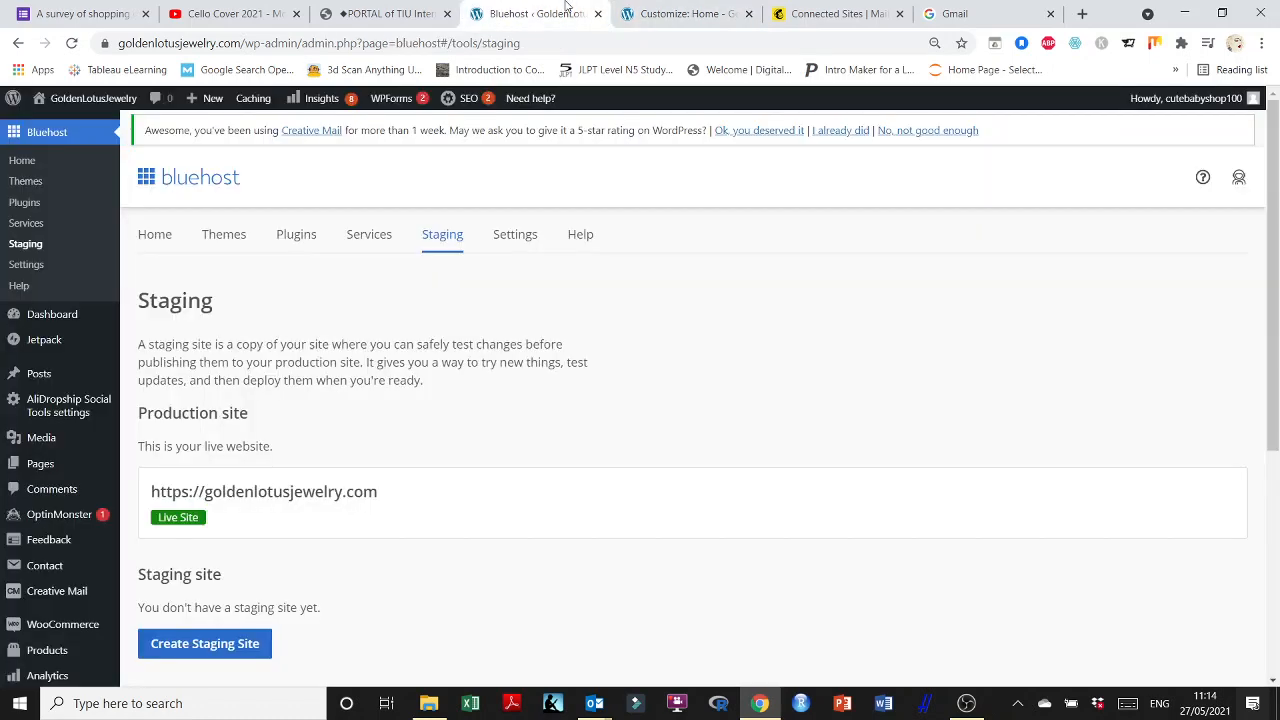
# Scroll the WordPress admin sidebar on Bluehost Staging, then return to Mailchimp's WooCommerce integration tab.
pyautogui.click(640, 13)
pyautogui.click(541, 10)
pyautogui.moveTo(57, 432)
pyautogui.scroll(-3, 57, 433)
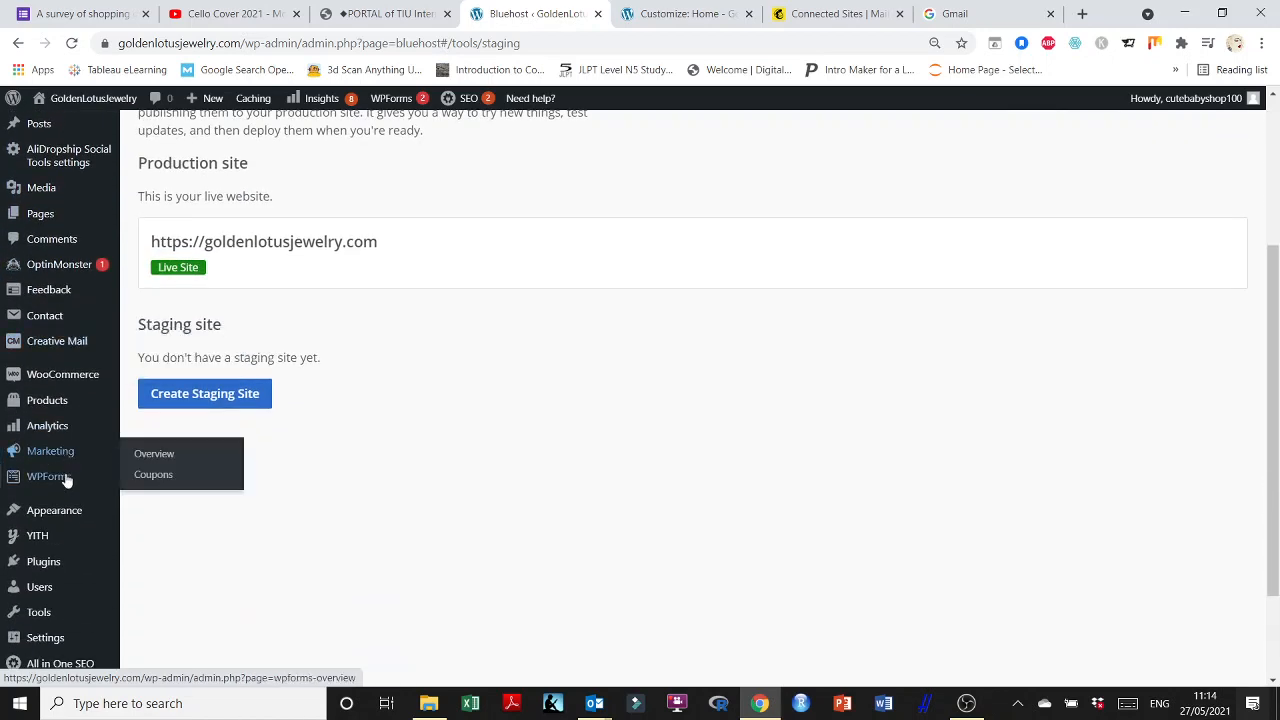
pyautogui.click(835, 13)
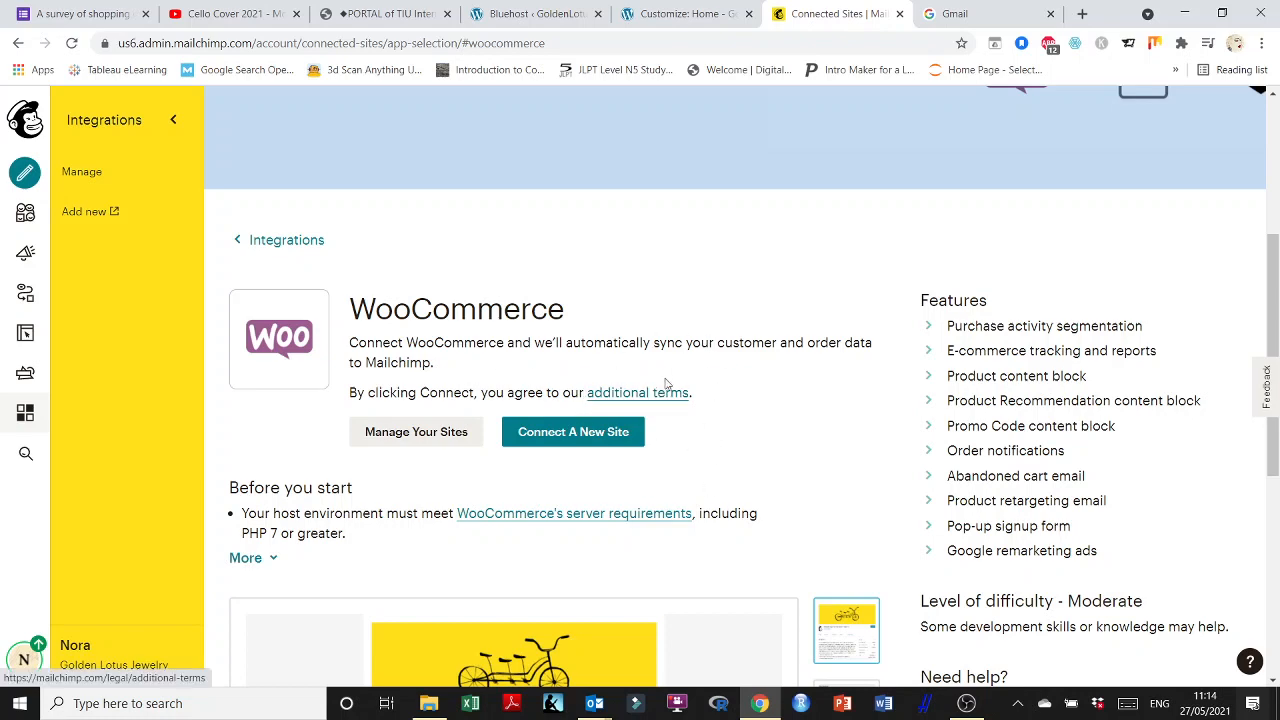
# Expand the WooCommerce page's Installation steps with More to show all four.
pyautogui.scroll(2, 683, 350)
pyautogui.scroll(1, 683, 350)
pyautogui.scroll(-5, 649, 303)
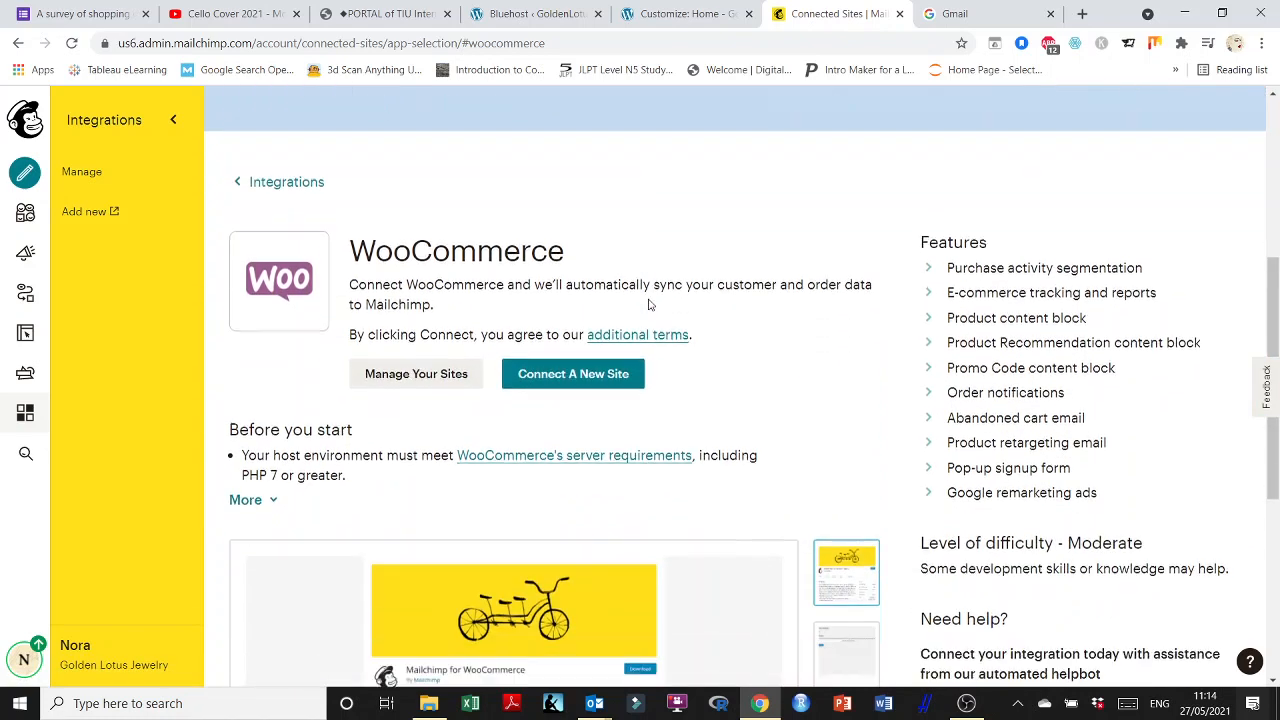
pyautogui.scroll(5, 649, 303)
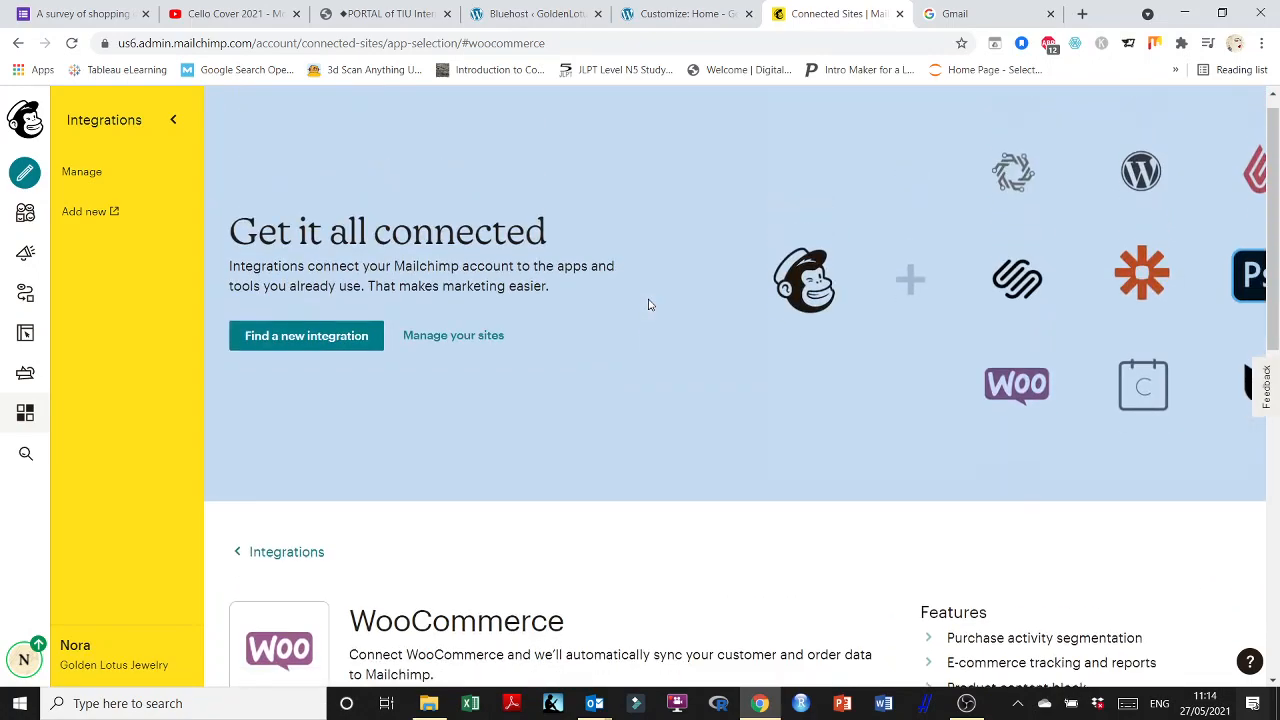
pyautogui.scroll(-5, 649, 303)
pyautogui.scroll(-3, 648, 304)
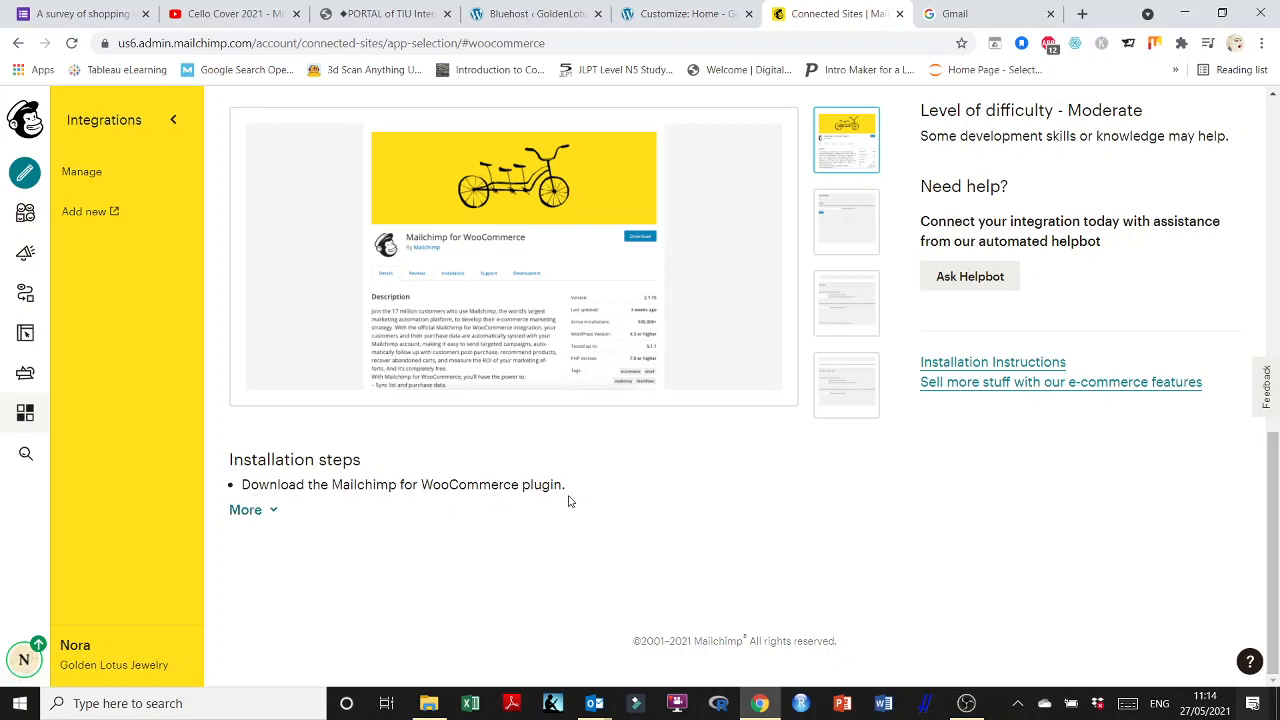
pyautogui.moveTo(575, 487); pyautogui.dragTo(286, 486)
pyautogui.click(270, 509)
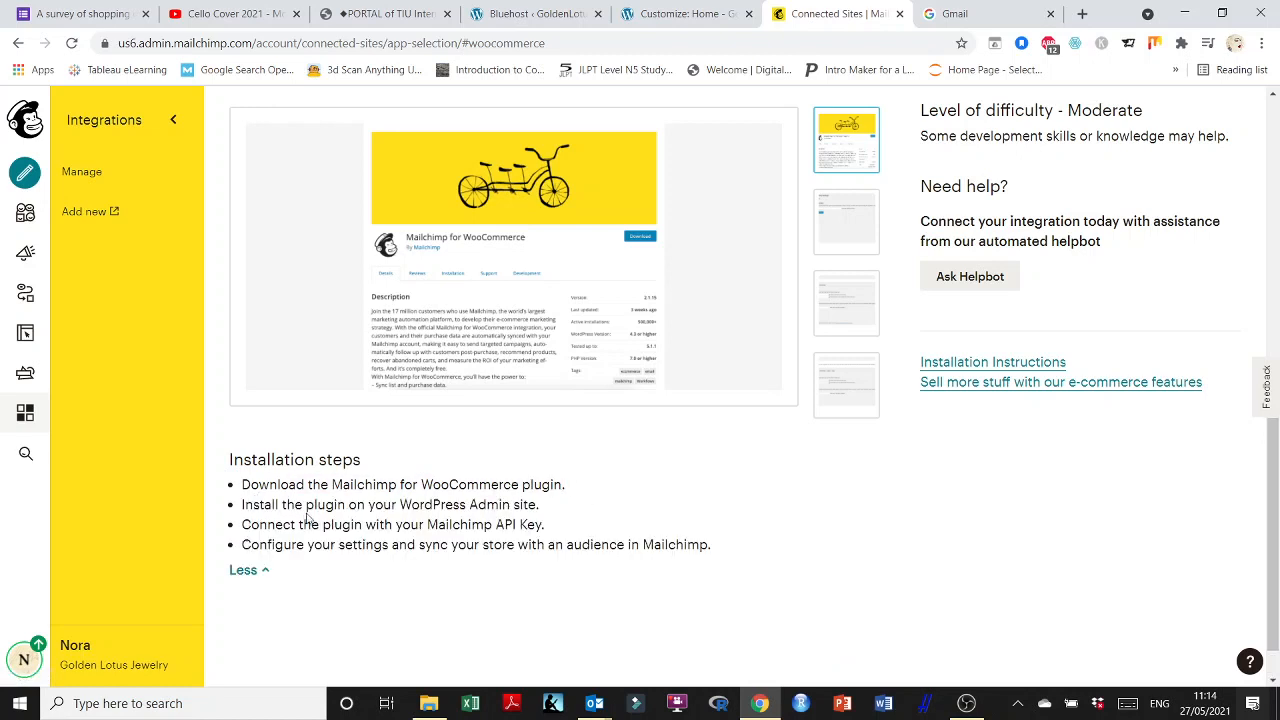
# Highlight the installation step about connecting the API key and scroll back to the top.
pyautogui.scroll(-1, 330, 512)
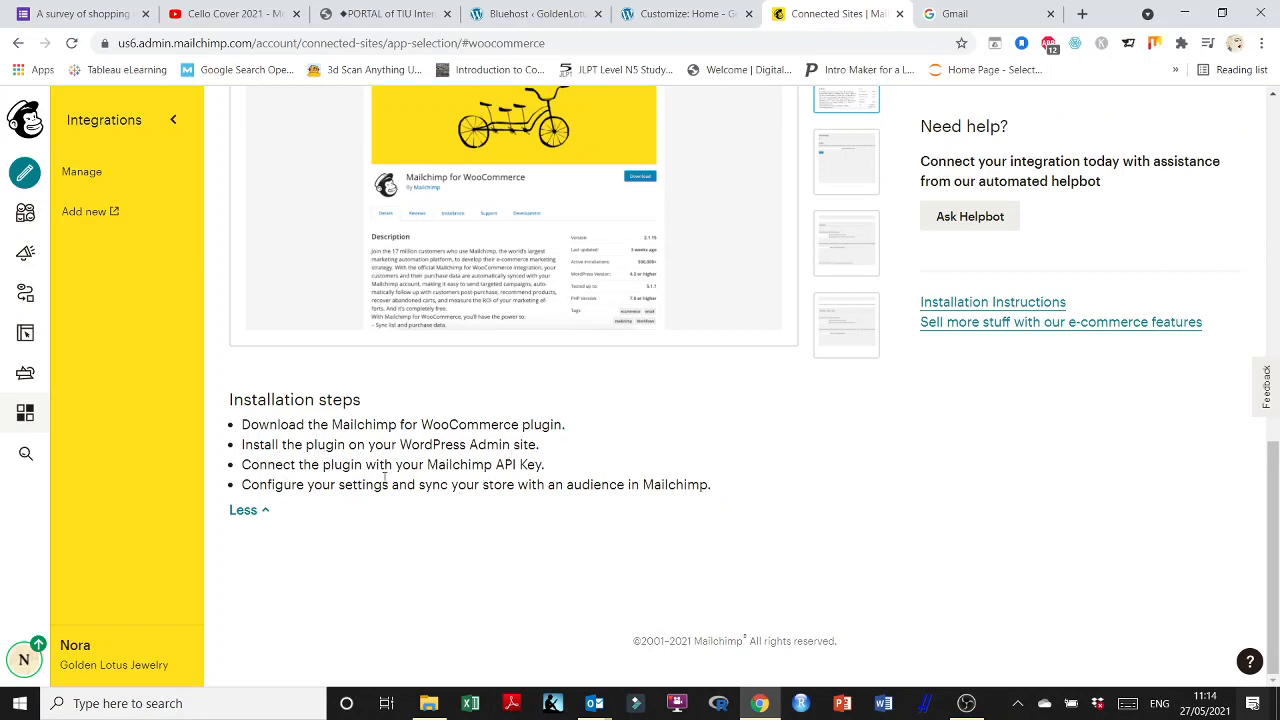
pyautogui.moveTo(544, 466); pyautogui.dragTo(718, 499)
pyautogui.scroll(10, 510, 500)
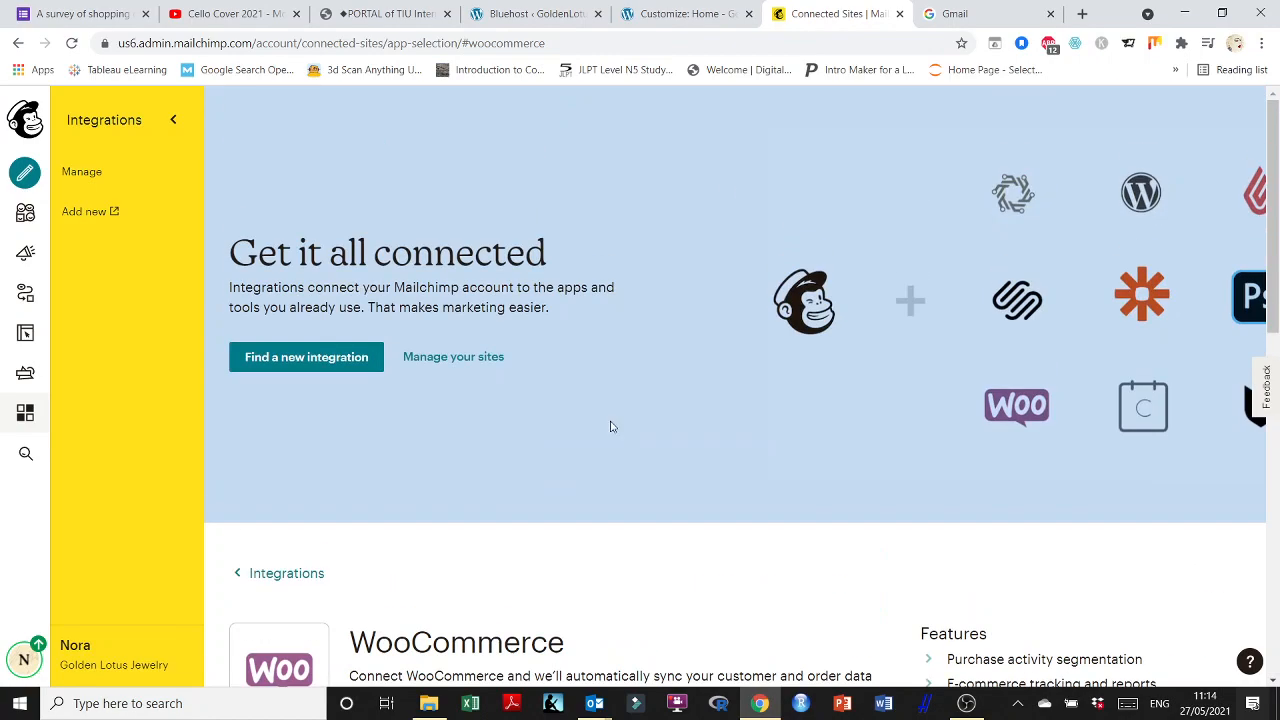
pyautogui.click(686, 14)
# Open Plugins > Installed Plugins in the WordPress admin and start a plugin search.
pyautogui.click(535, 13)
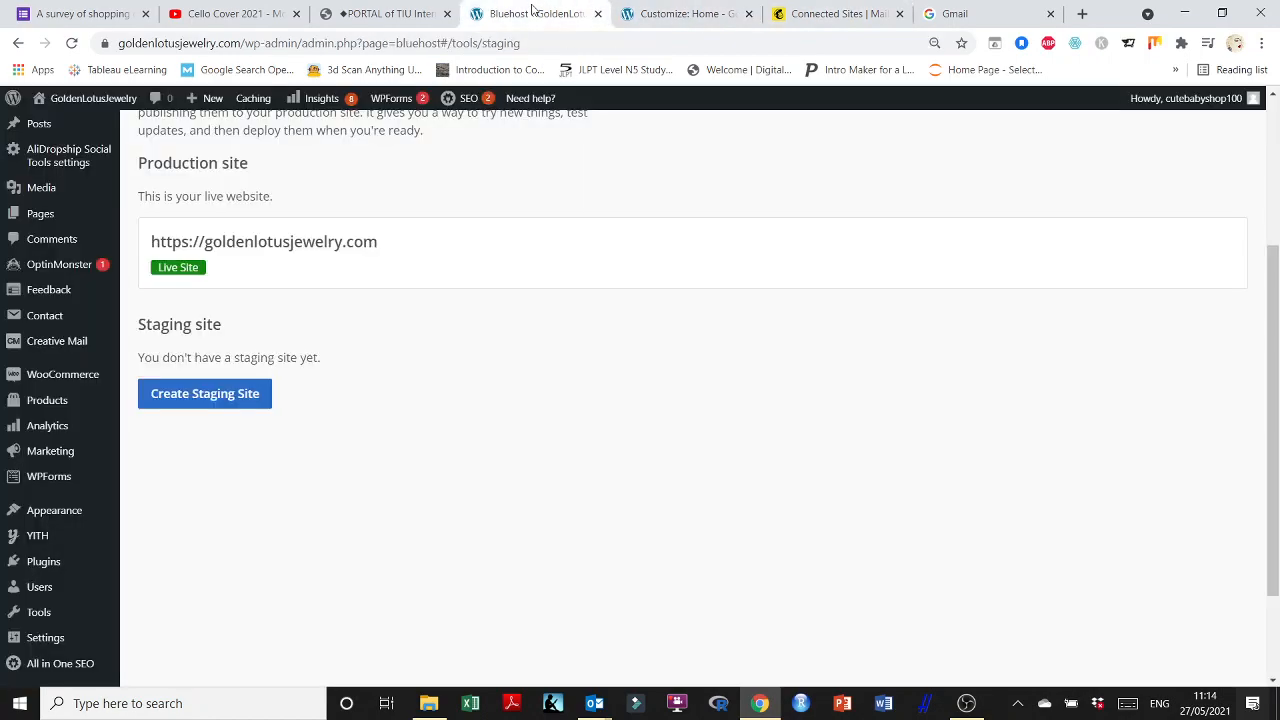
pyautogui.moveTo(60, 573)
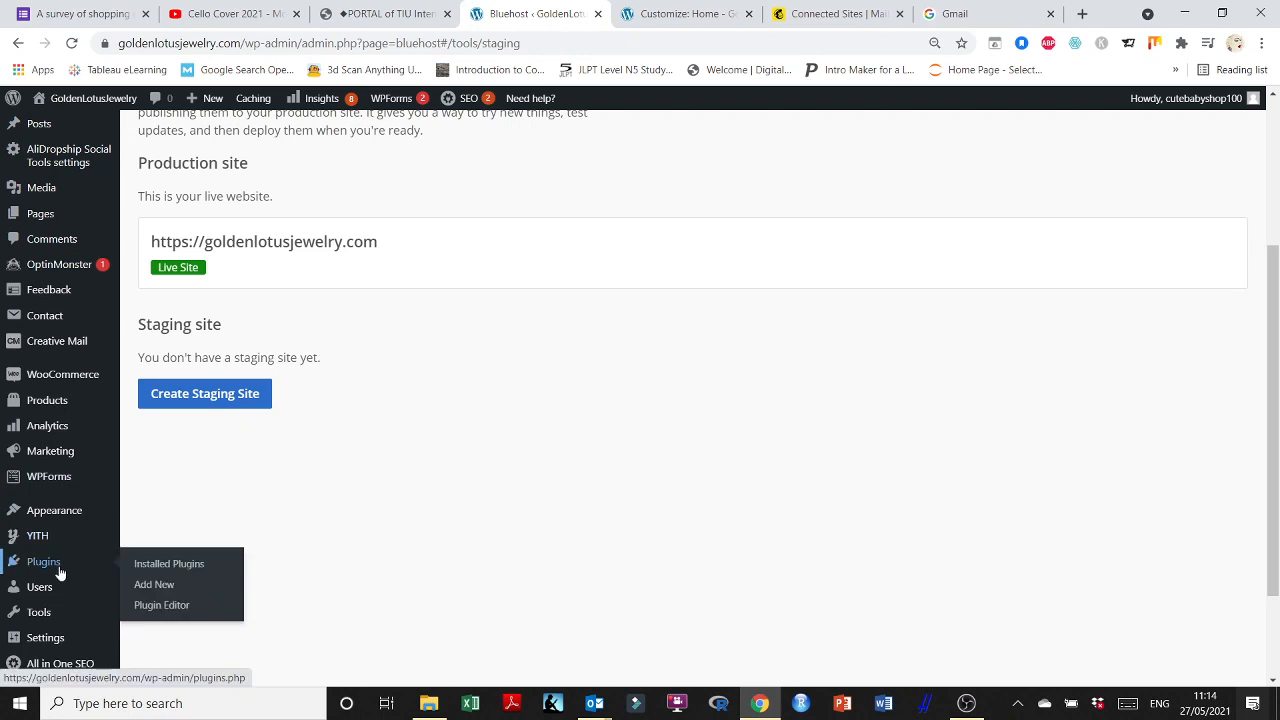
pyautogui.click(156, 590)
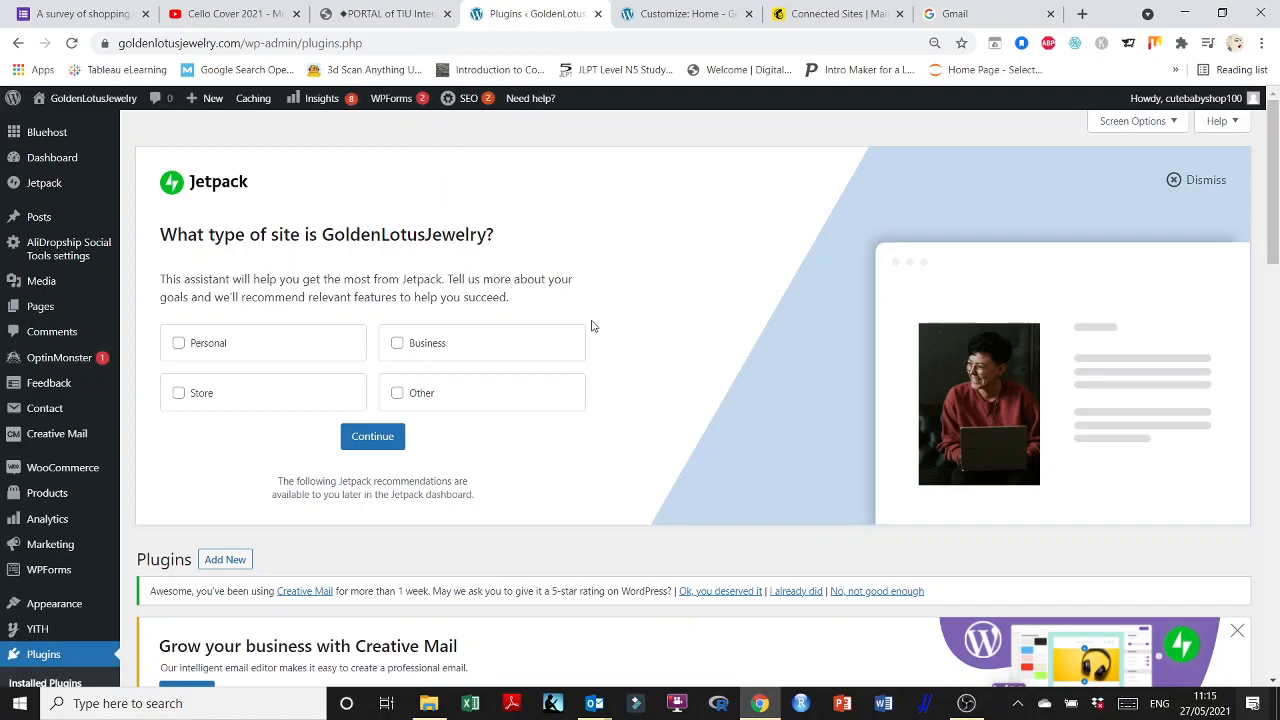
pyautogui.scroll(-8, 591, 326)
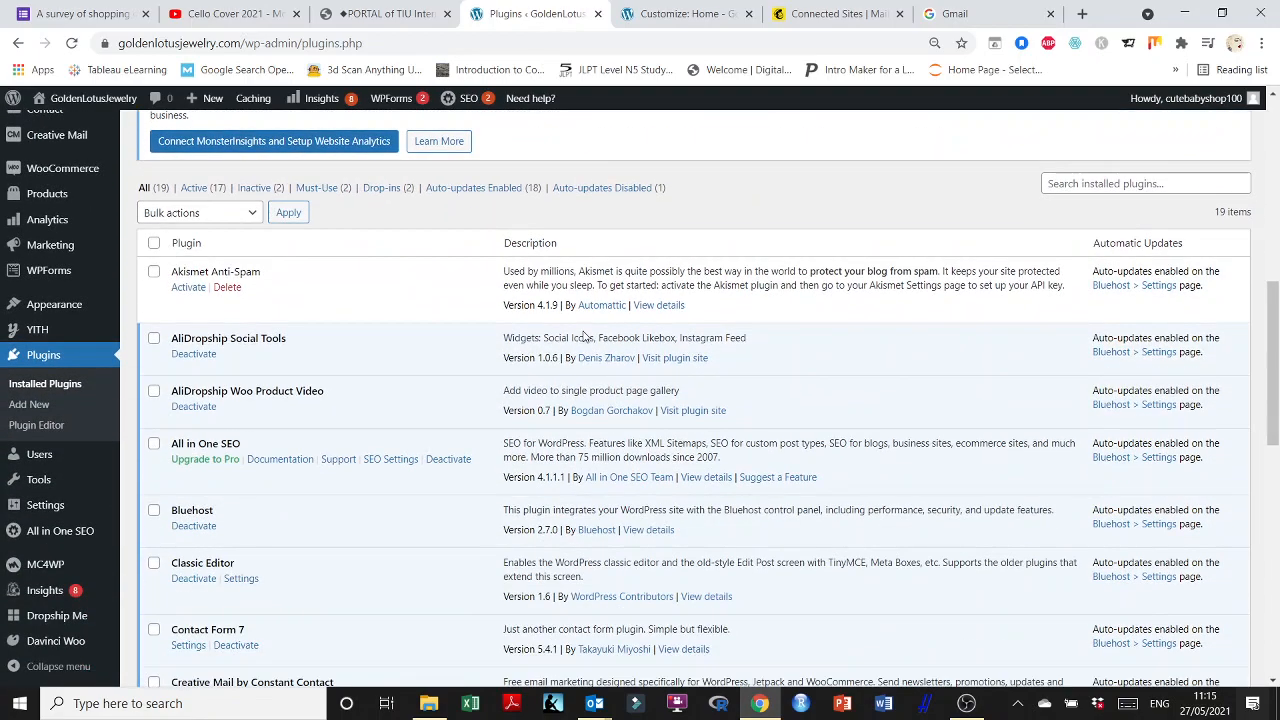
pyautogui.scroll(3, 585, 337)
pyautogui.click(1138, 434)
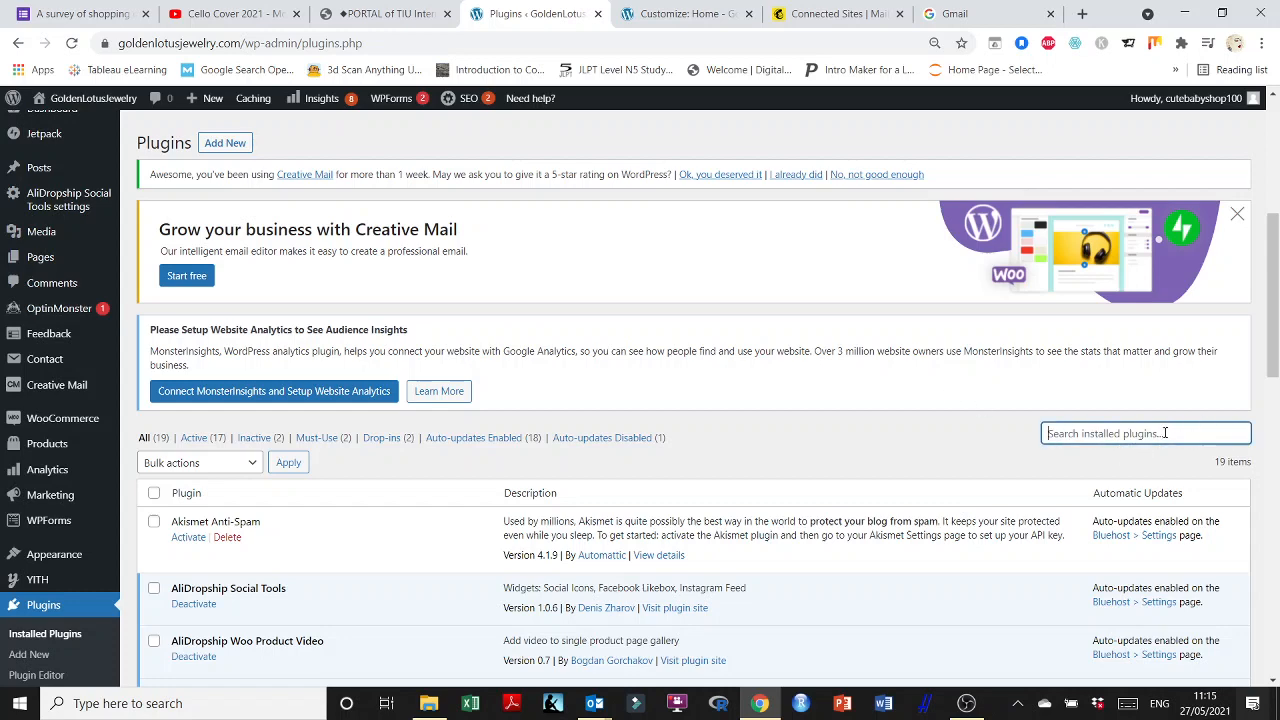
# Scroll the plugin list to Mailchimp for WooCommerce 2.5.1 and open its Settings.
pyautogui.click(835, 9)
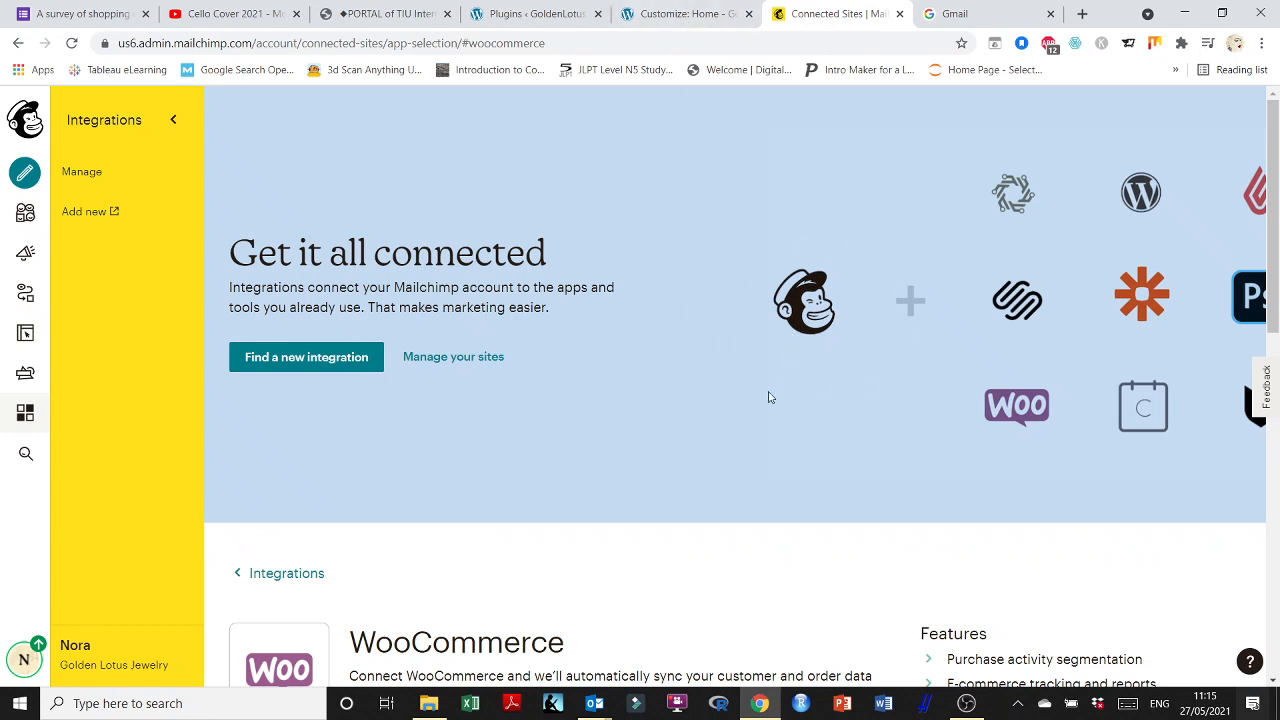
pyautogui.click(652, 10)
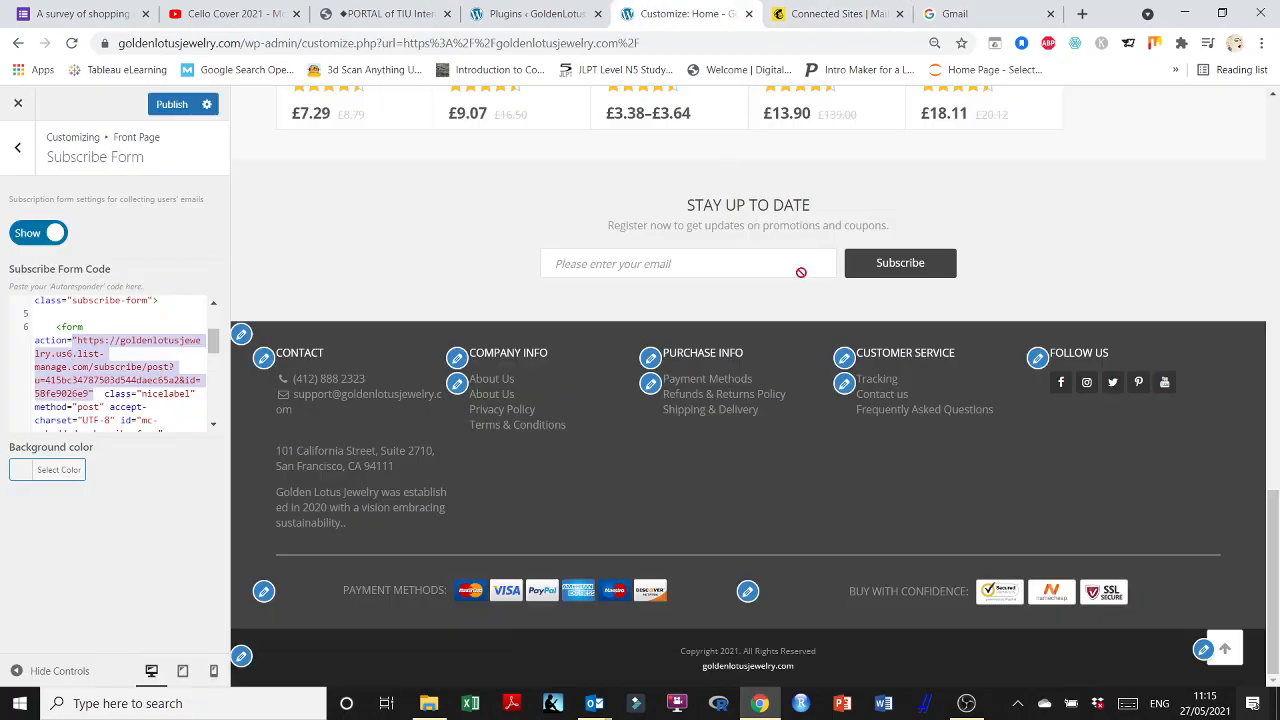
pyautogui.click(530, 12)
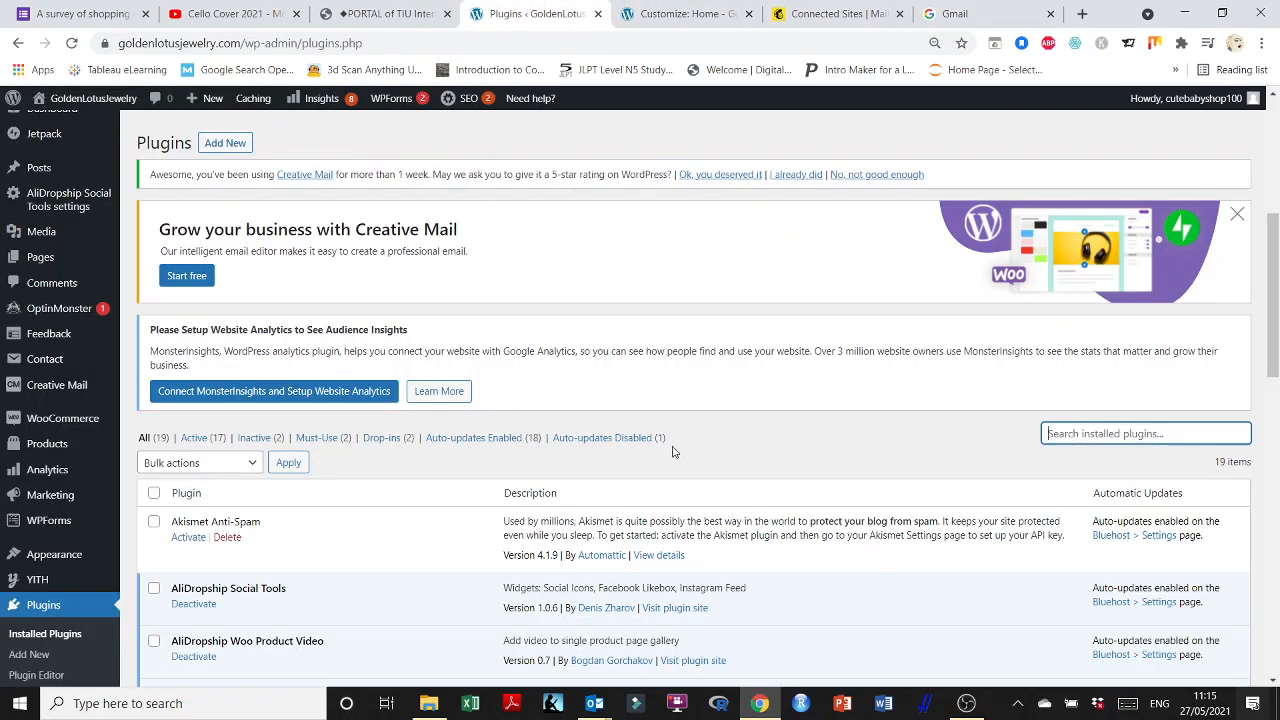
pyautogui.scroll(-6, 231, 449)
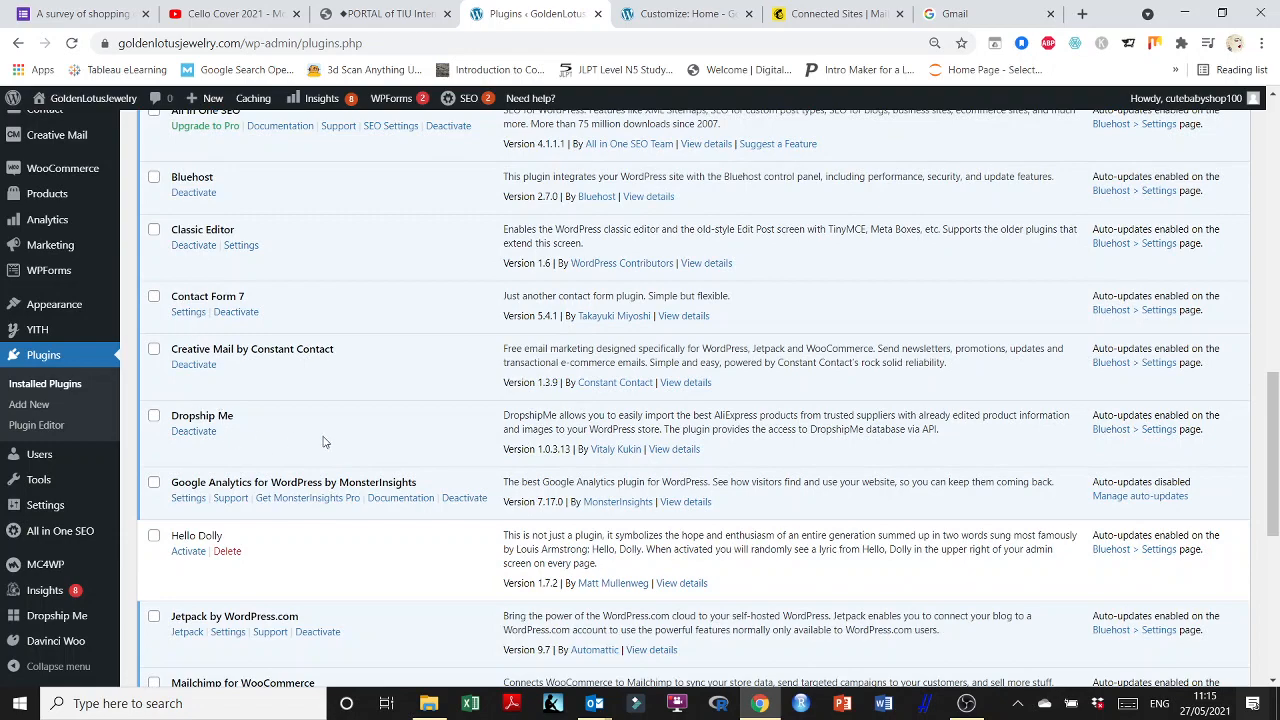
pyautogui.scroll(-3, 336, 439)
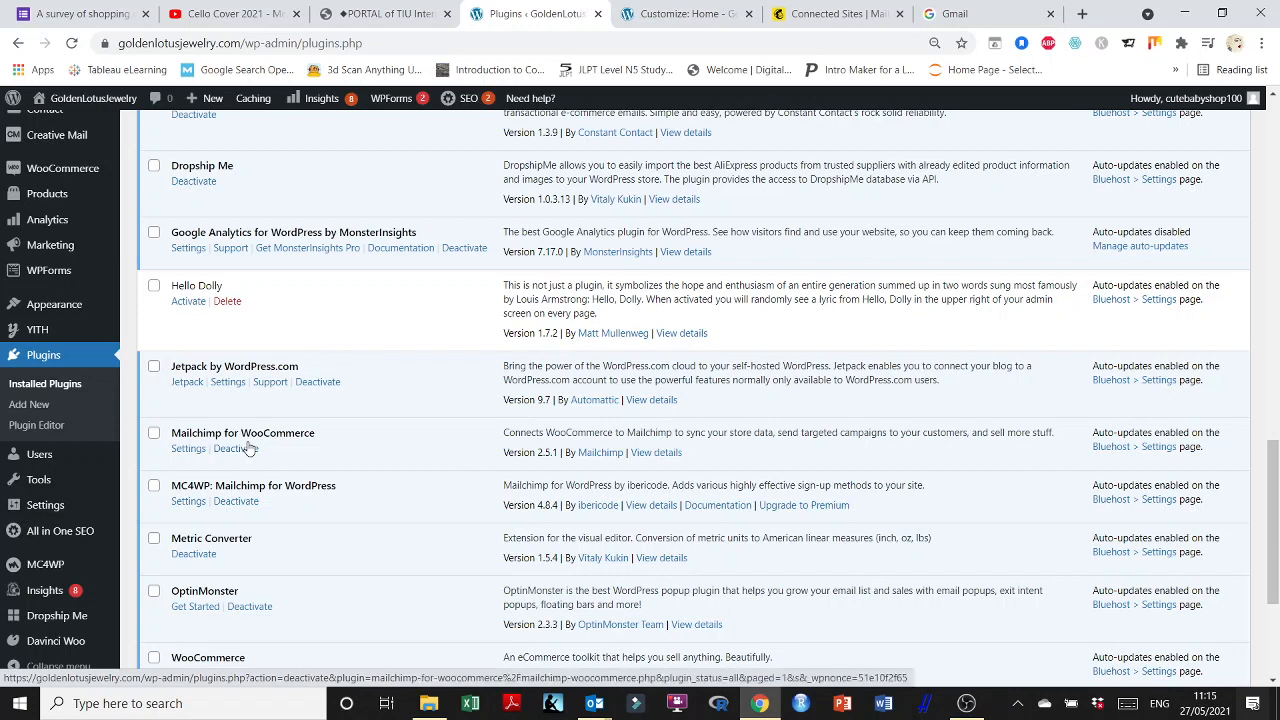
pyautogui.click(186, 450)
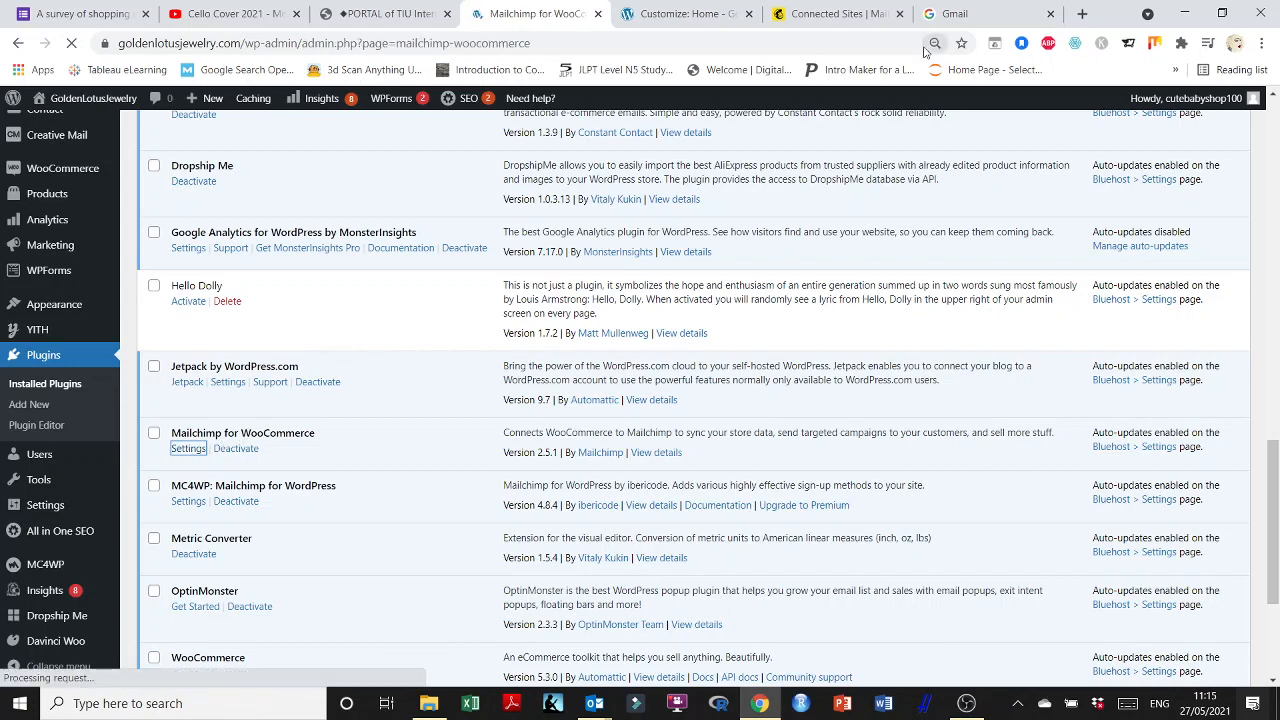
# Review the Mailchimp for WooCommerce Overview showing a completed 50-product sync, then return to Mailchimp.
pyautogui.scroll(-3, 403, 343)
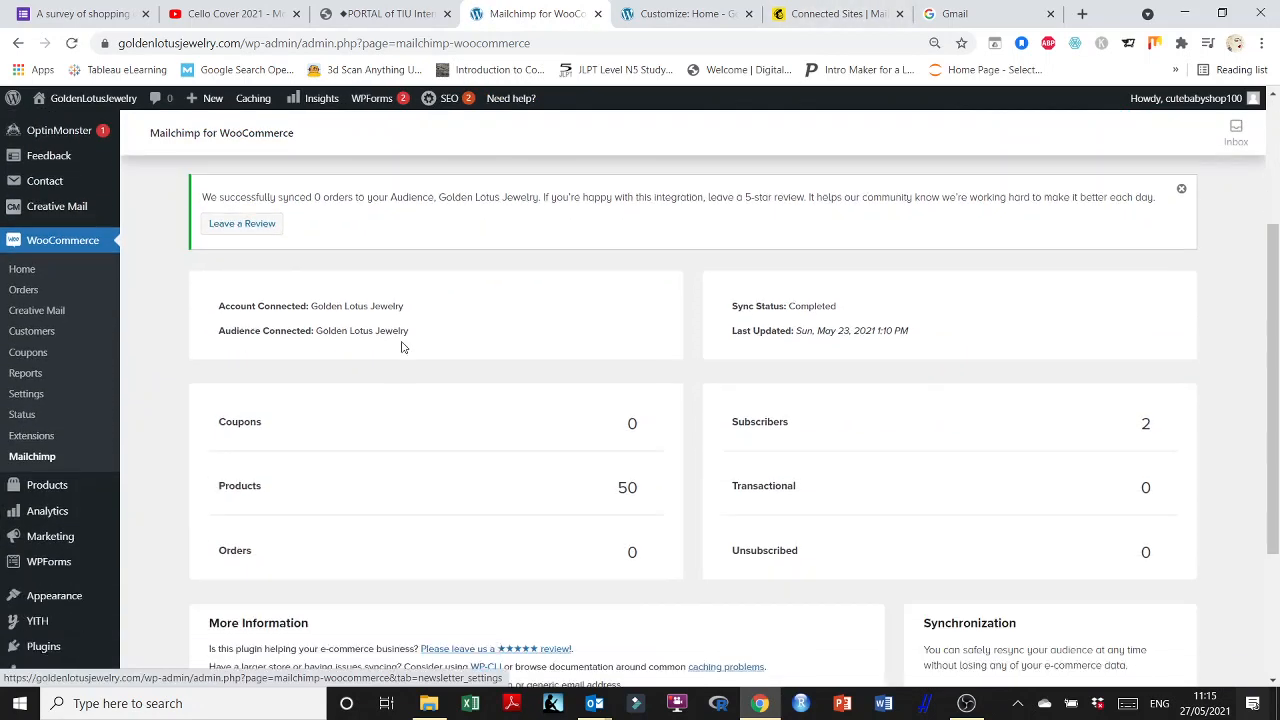
pyautogui.scroll(3, 403, 347)
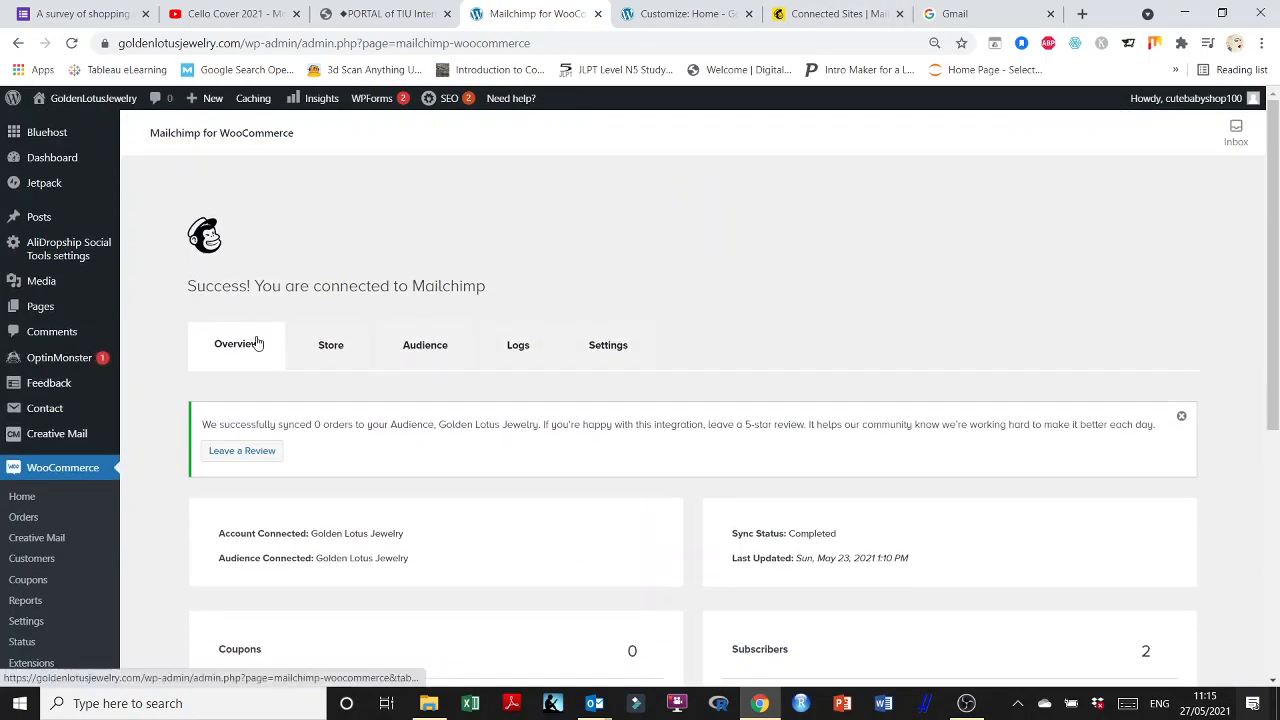
pyautogui.scroll(-1, 522, 333)
pyautogui.scroll(1, 394, 326)
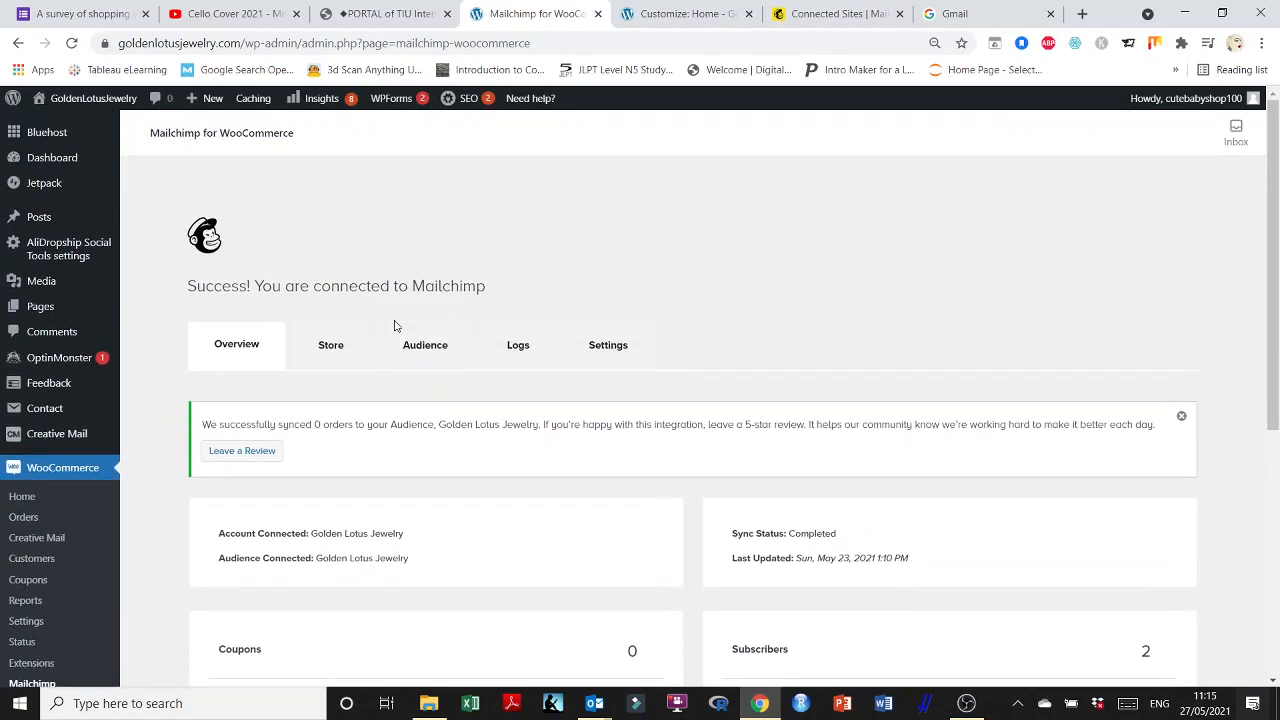
pyautogui.click(805, 12)
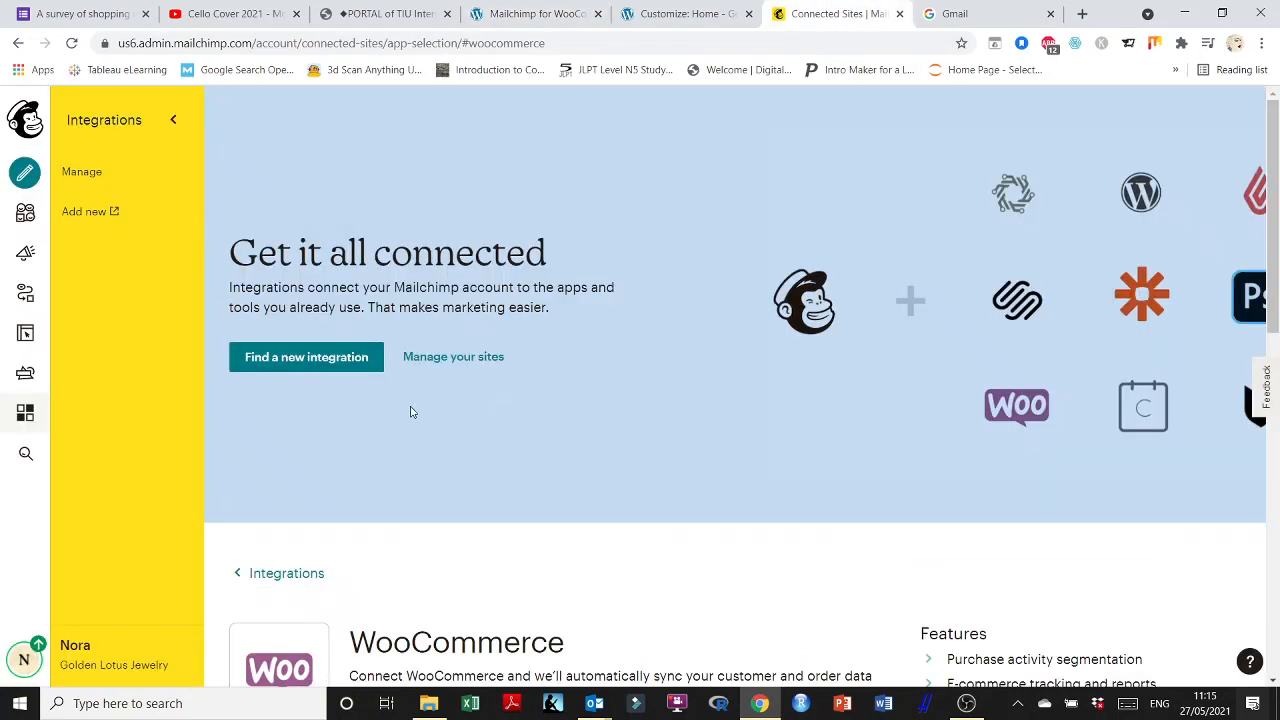
# Browse Mailchimp's integrations catalogue via Add new, then close that tab.
pyautogui.click(85, 216)
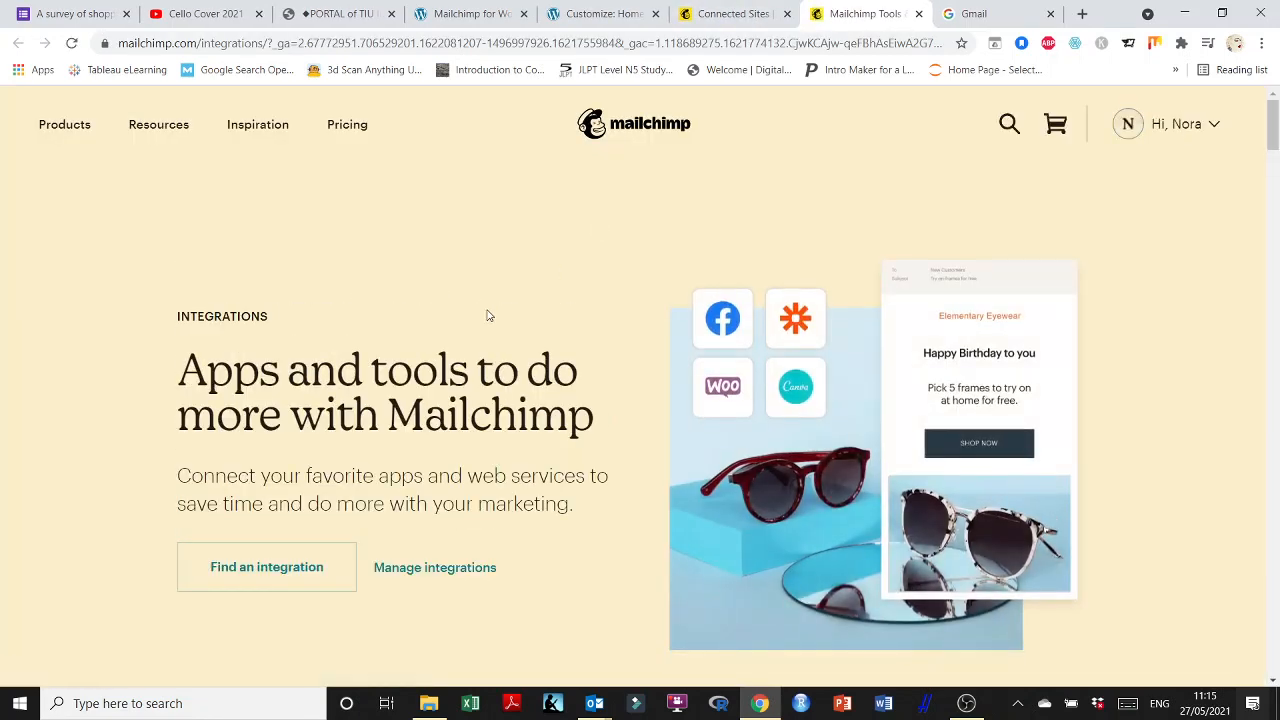
pyautogui.scroll(-6, 488, 316)
pyautogui.scroll(-5, 488, 316)
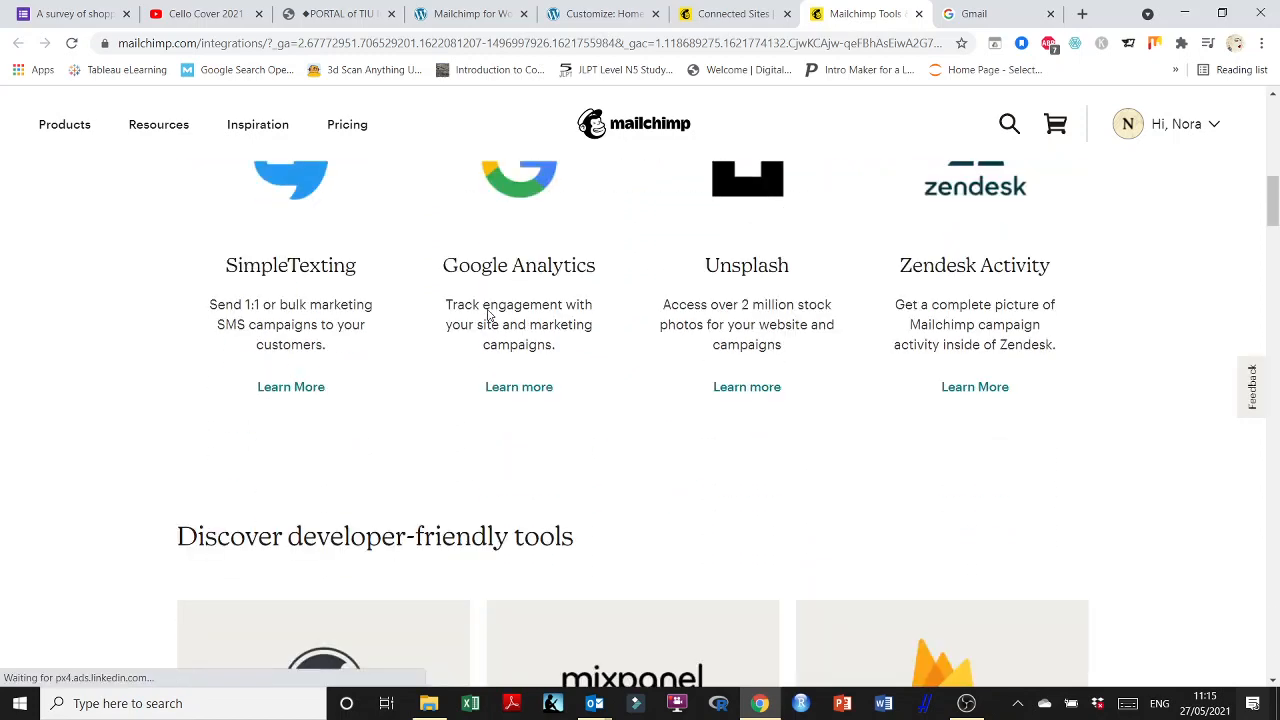
pyautogui.scroll(-2, 598, 333)
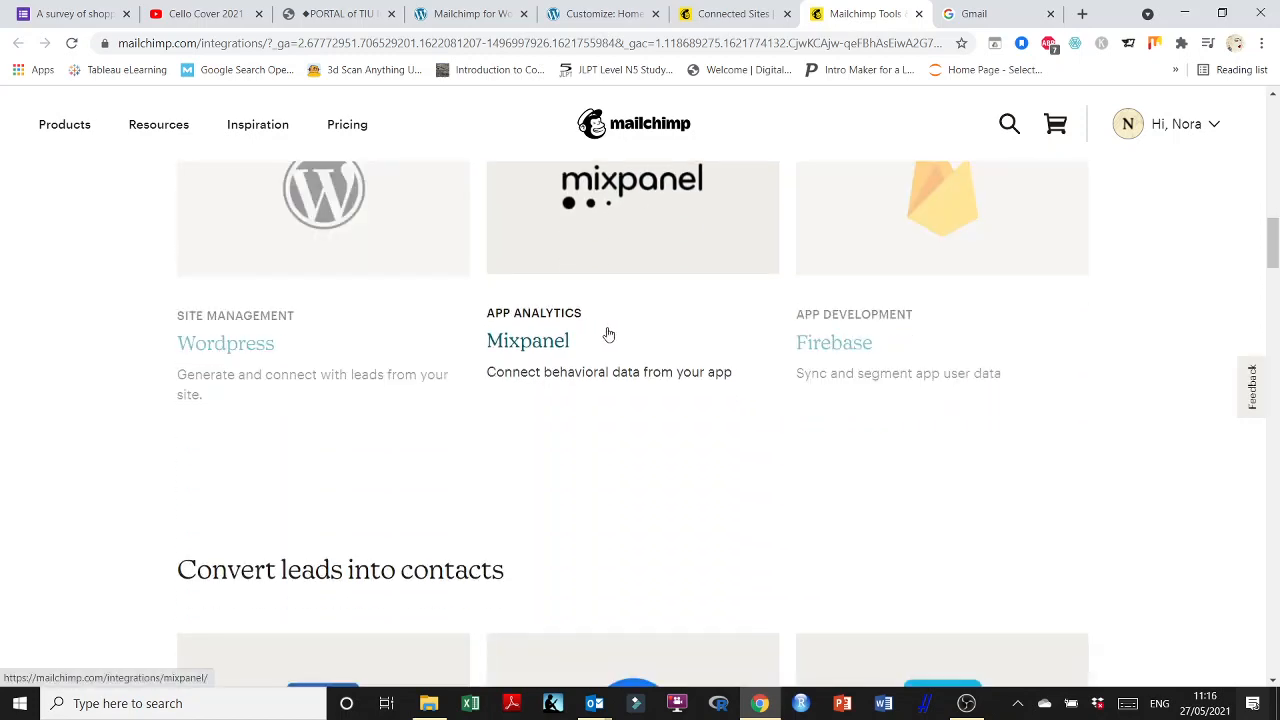
pyautogui.scroll(-2, 1118, 335)
pyautogui.scroll(8, 1118, 335)
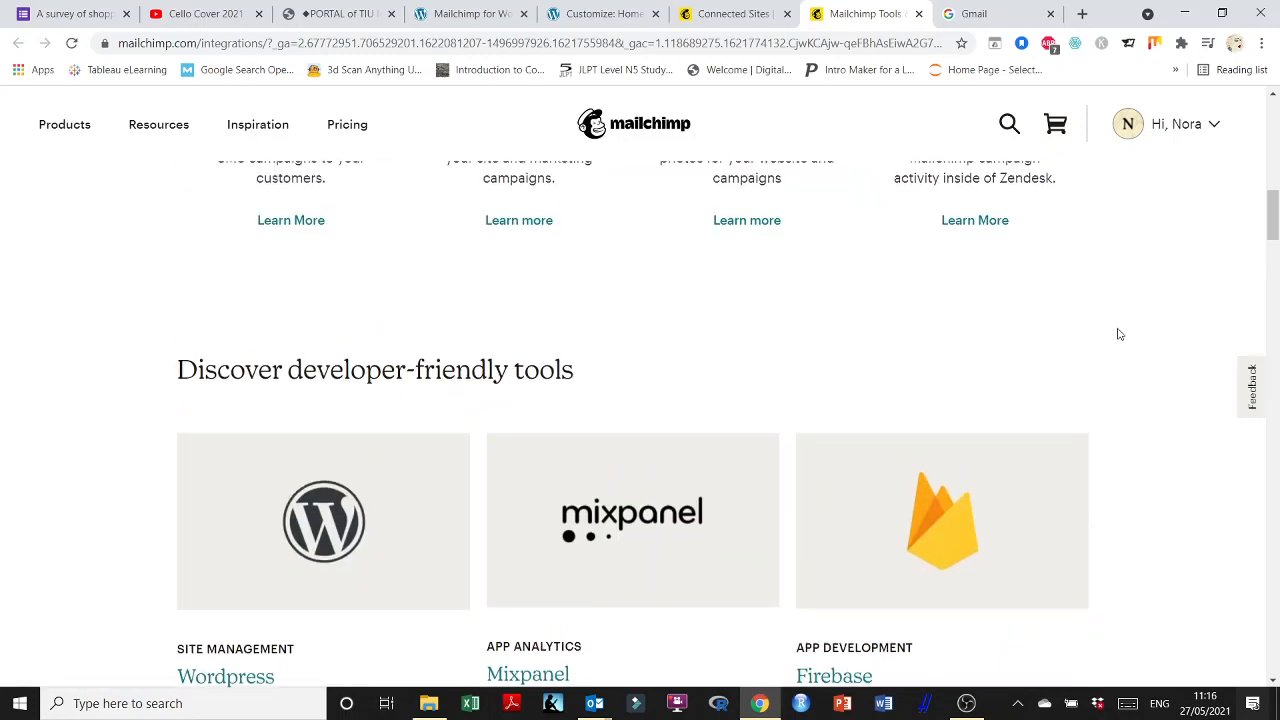
pyautogui.click(918, 14)
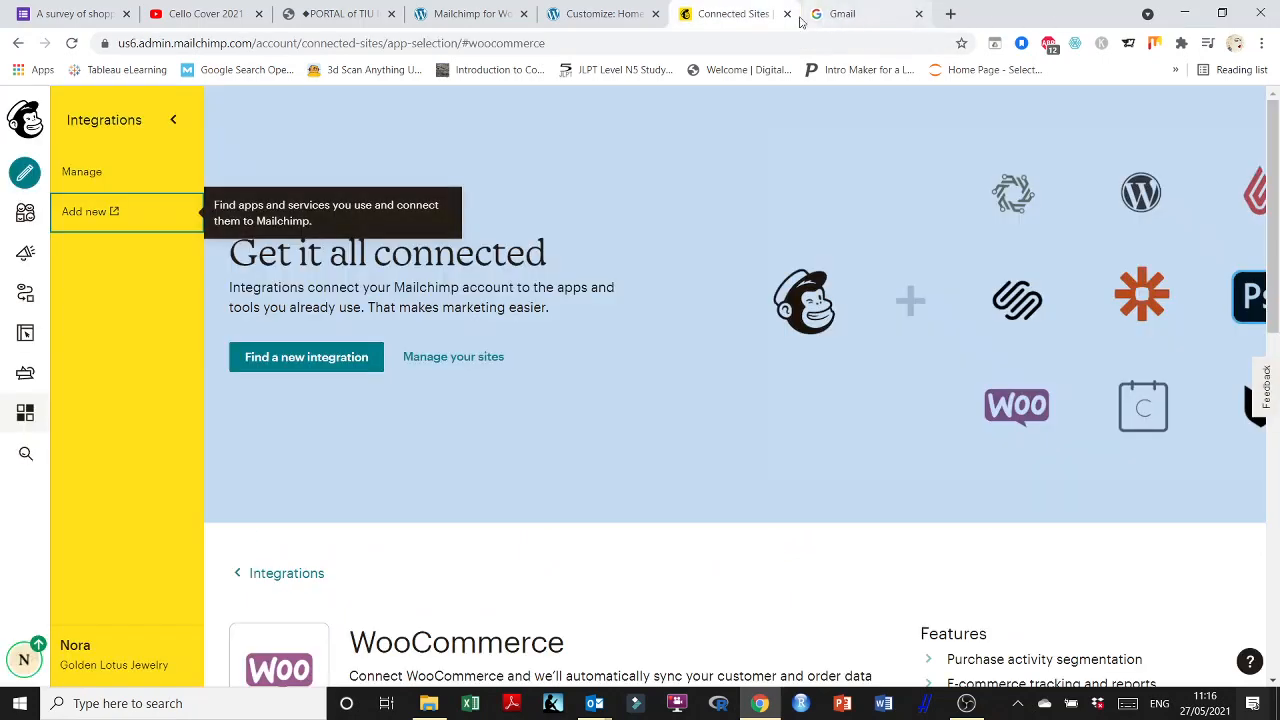
# Open Manage Your Sites to view the Golden Lotus Jewelry store, connected since May 23, 2021.
pyautogui.scroll(-4, 666, 540)
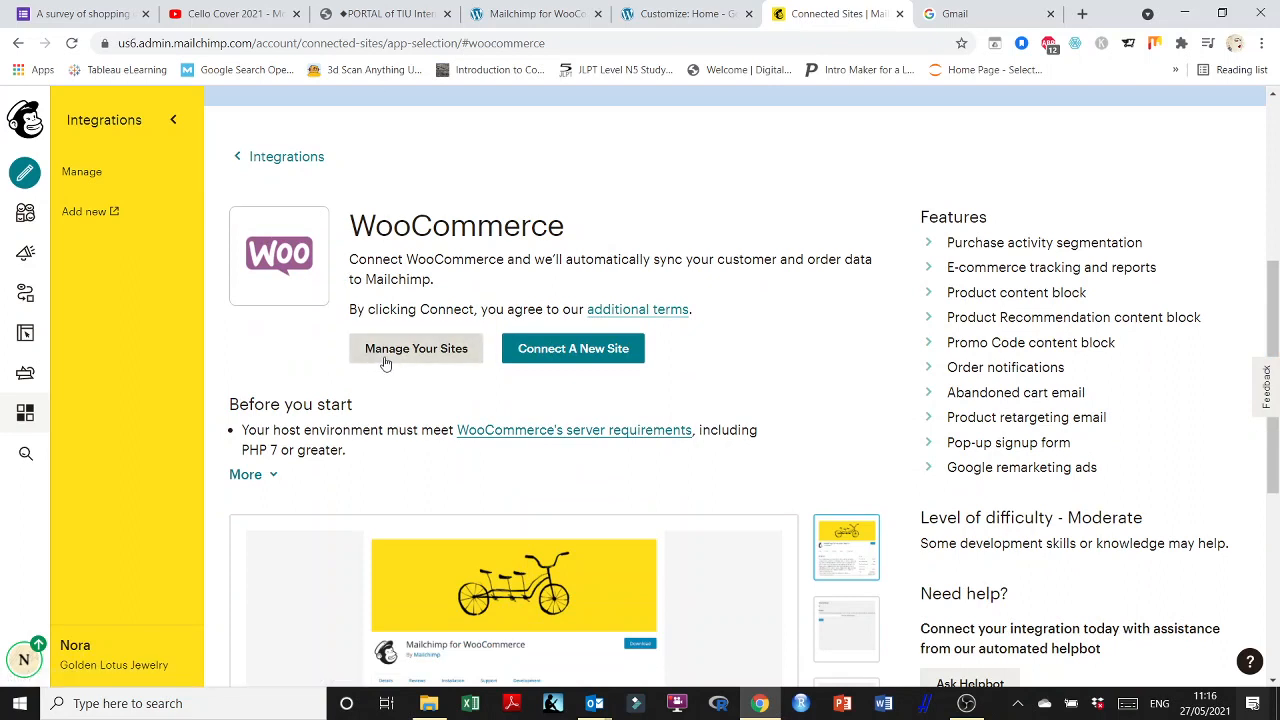
pyautogui.click(423, 353)
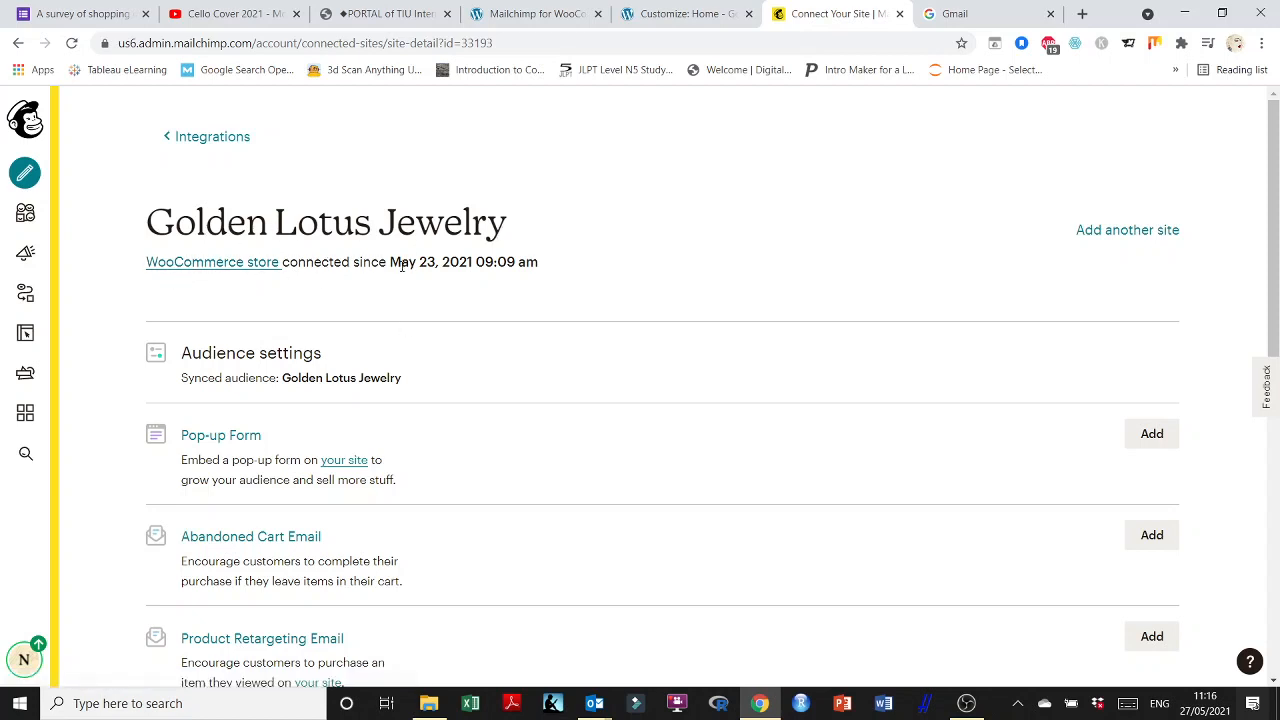
pyautogui.scroll(-3, 968, 287)
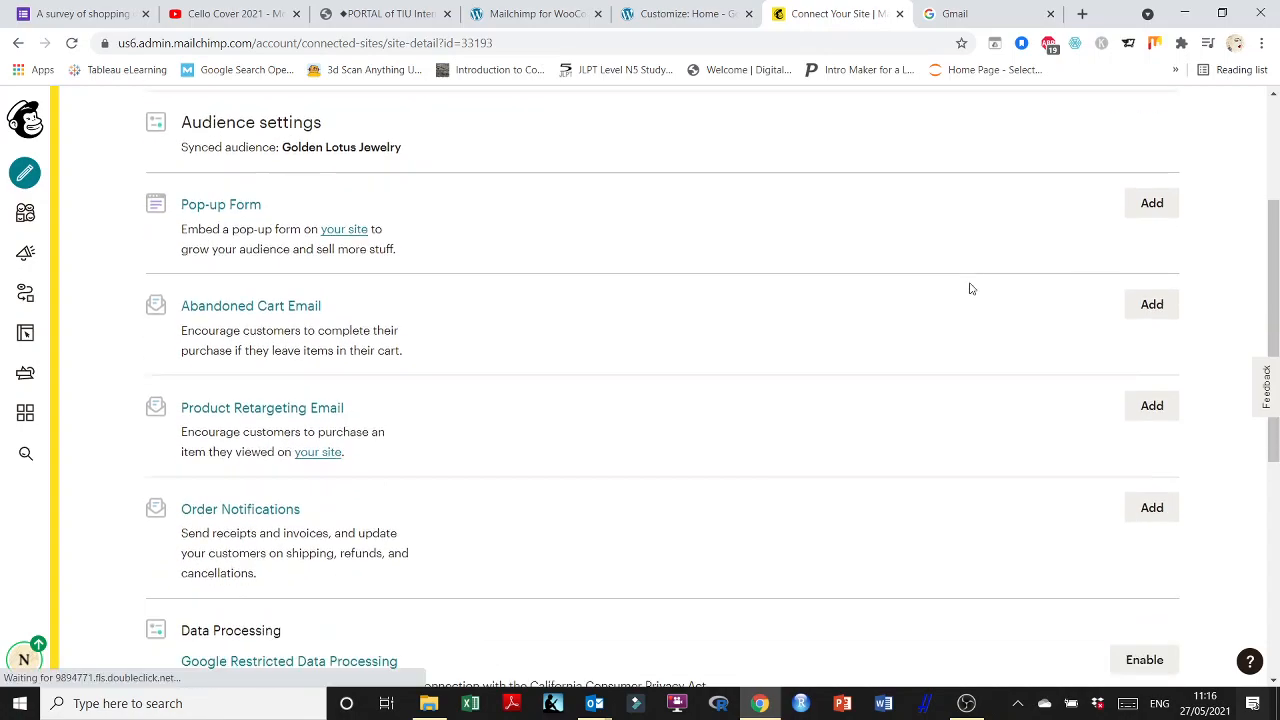
pyautogui.scroll(-4, 968, 288)
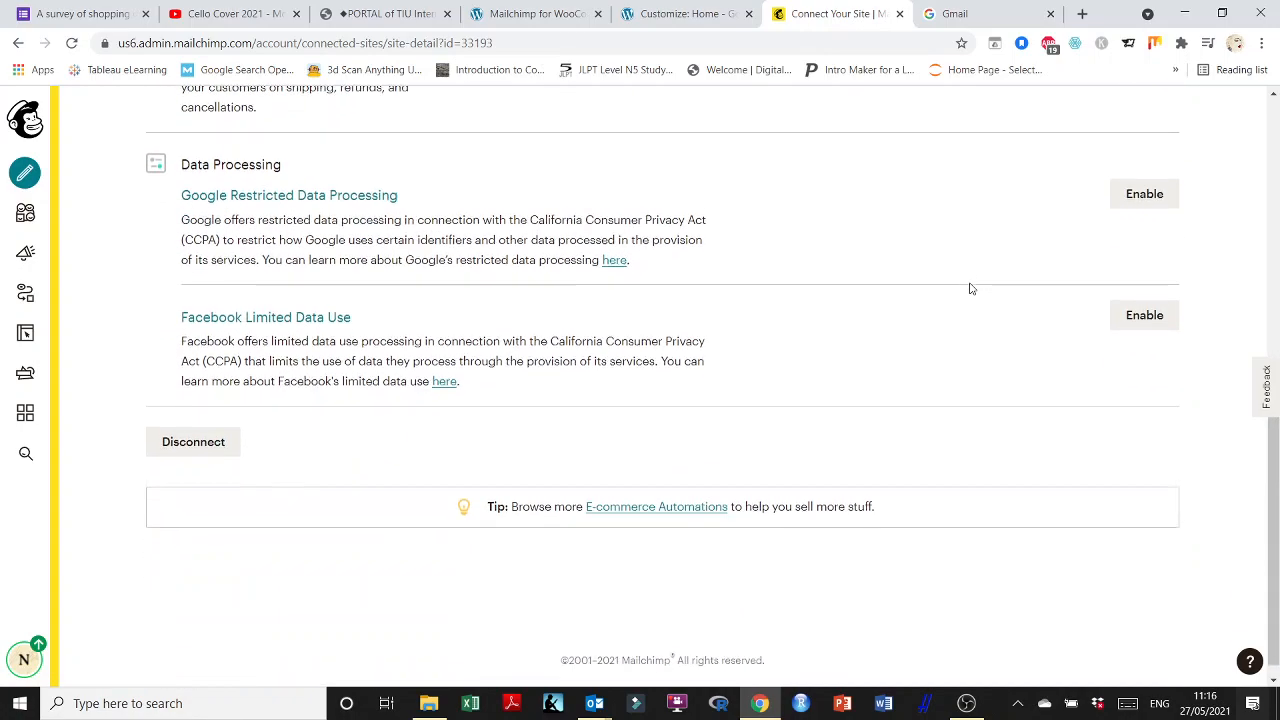
pyautogui.scroll(4, 968, 288)
pyautogui.scroll(3, 969, 288)
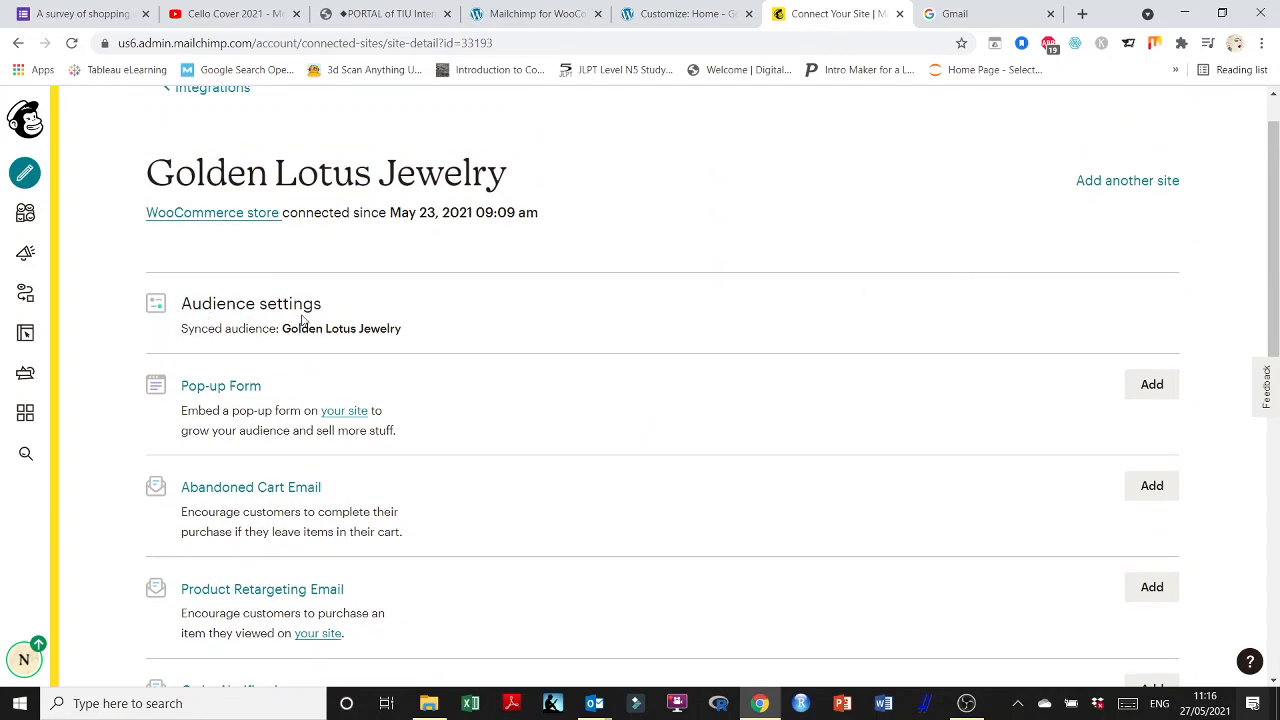
pyautogui.scroll(1, 981, 304)
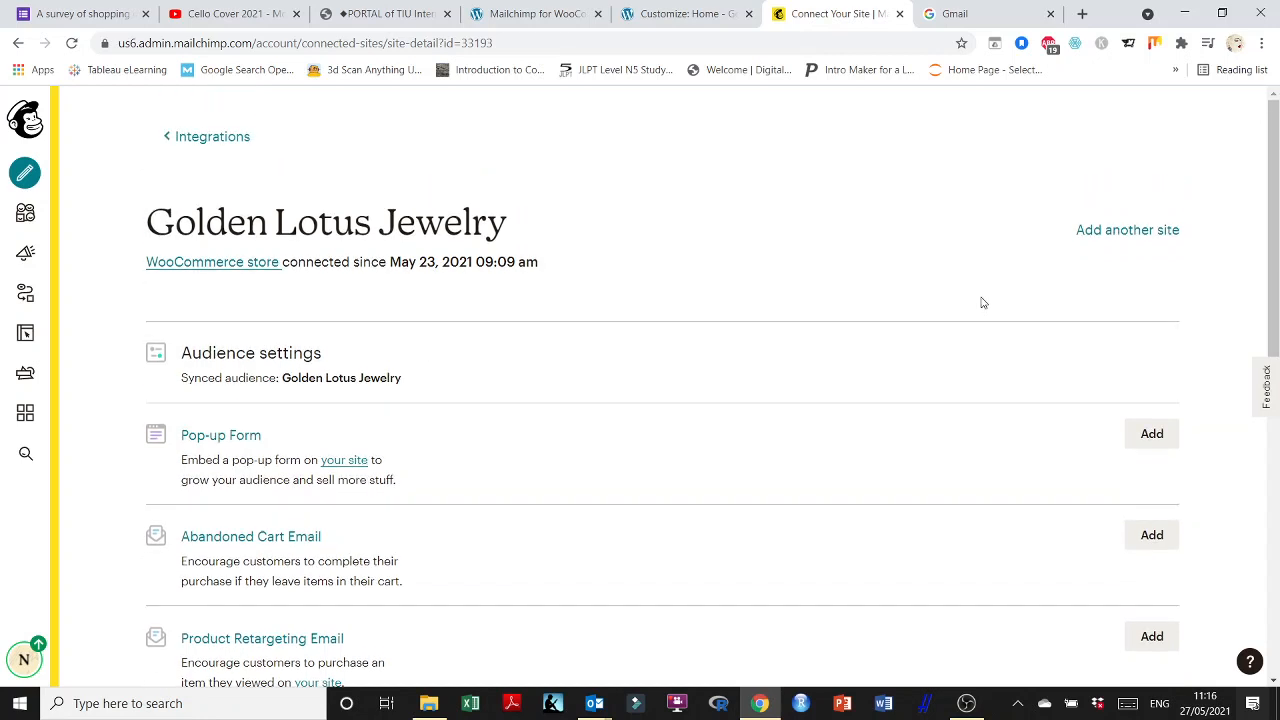
# Filter Mailchimp integrations to E-commerce and open the WooCommerce integration.
pyautogui.click(1090, 232)
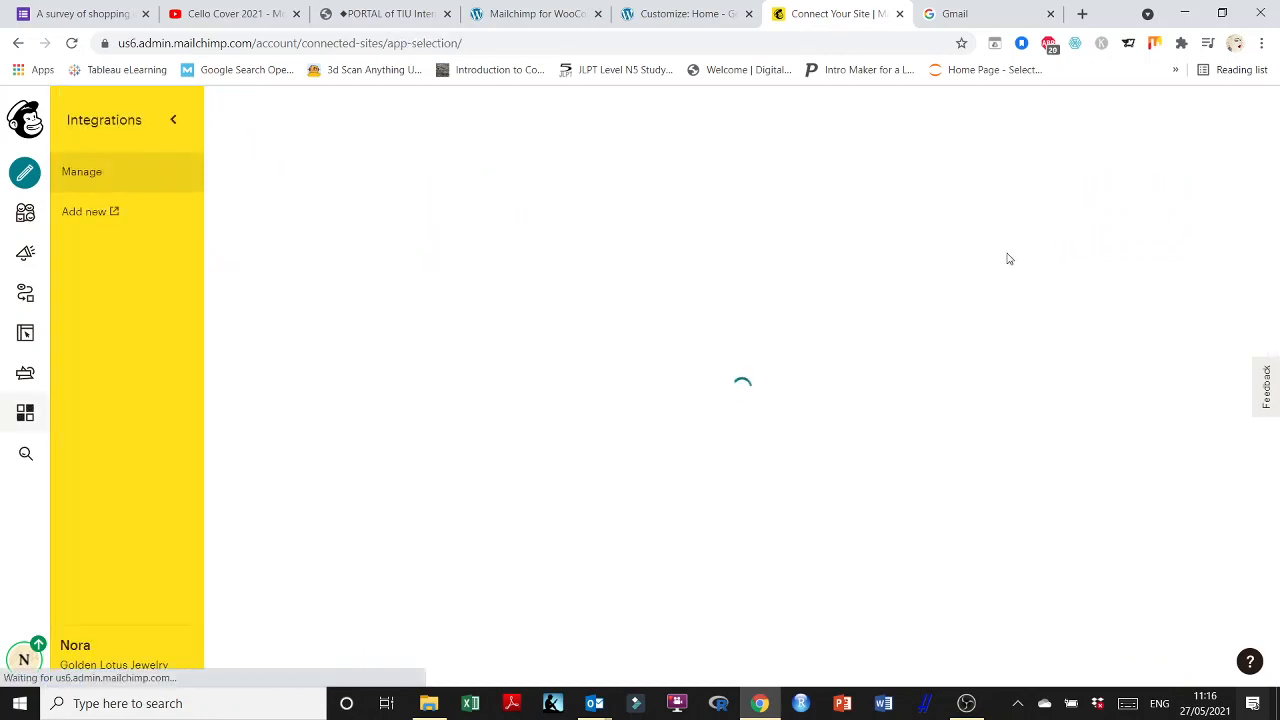
pyautogui.scroll(-2, 540, 357)
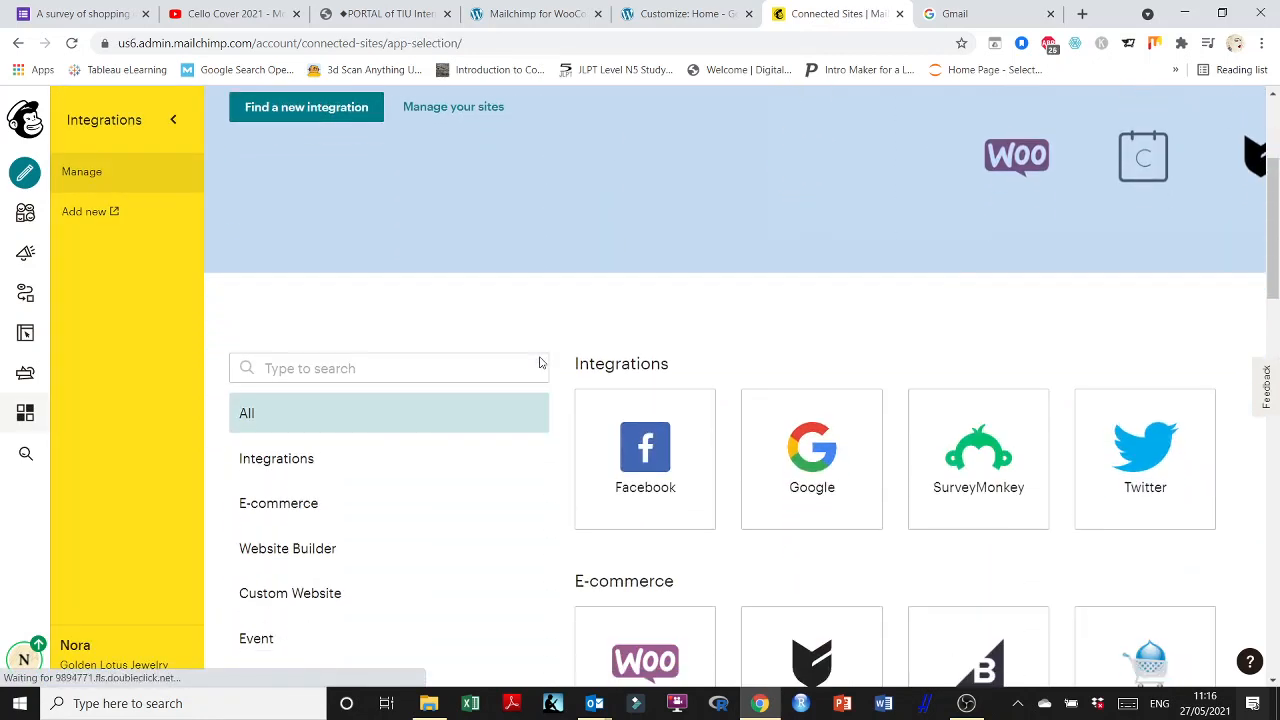
pyautogui.scroll(-1, 540, 357)
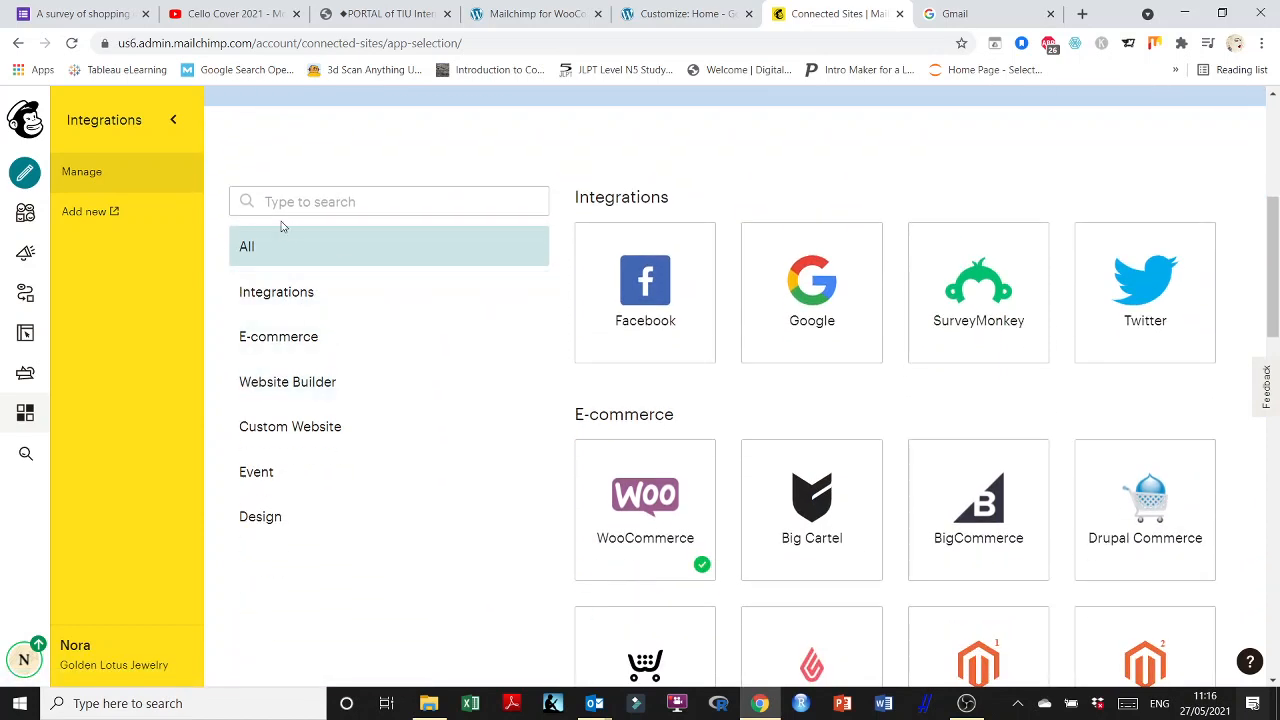
pyautogui.click(280, 341)
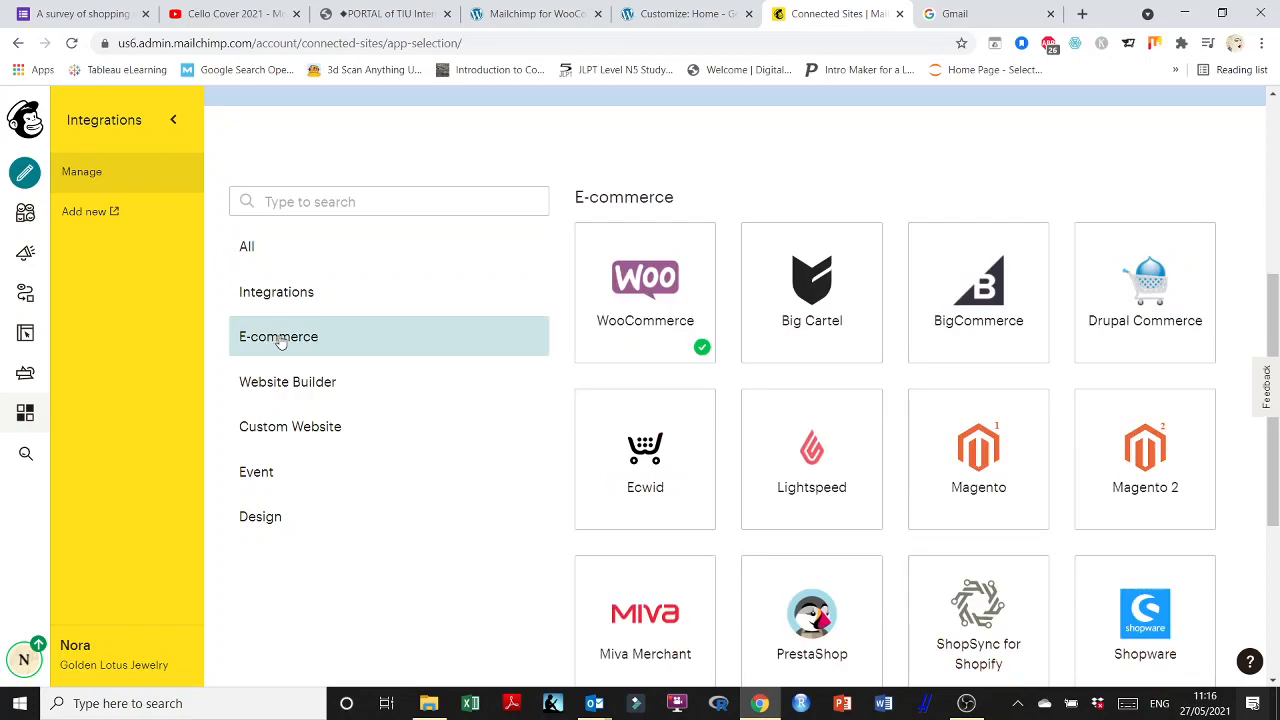
pyautogui.scroll(-2, 1121, 495)
pyautogui.scroll(-1, 1011, 471)
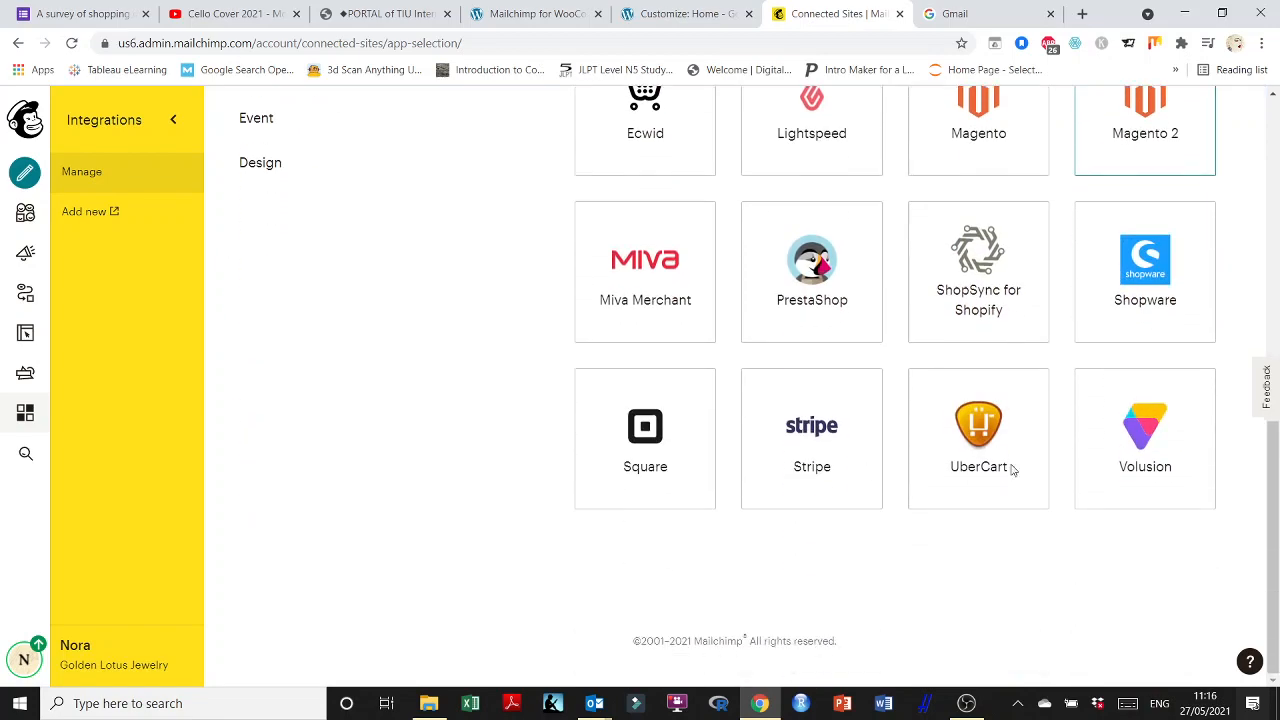
pyautogui.scroll(4, 680, 474)
pyautogui.scroll(-1, 679, 473)
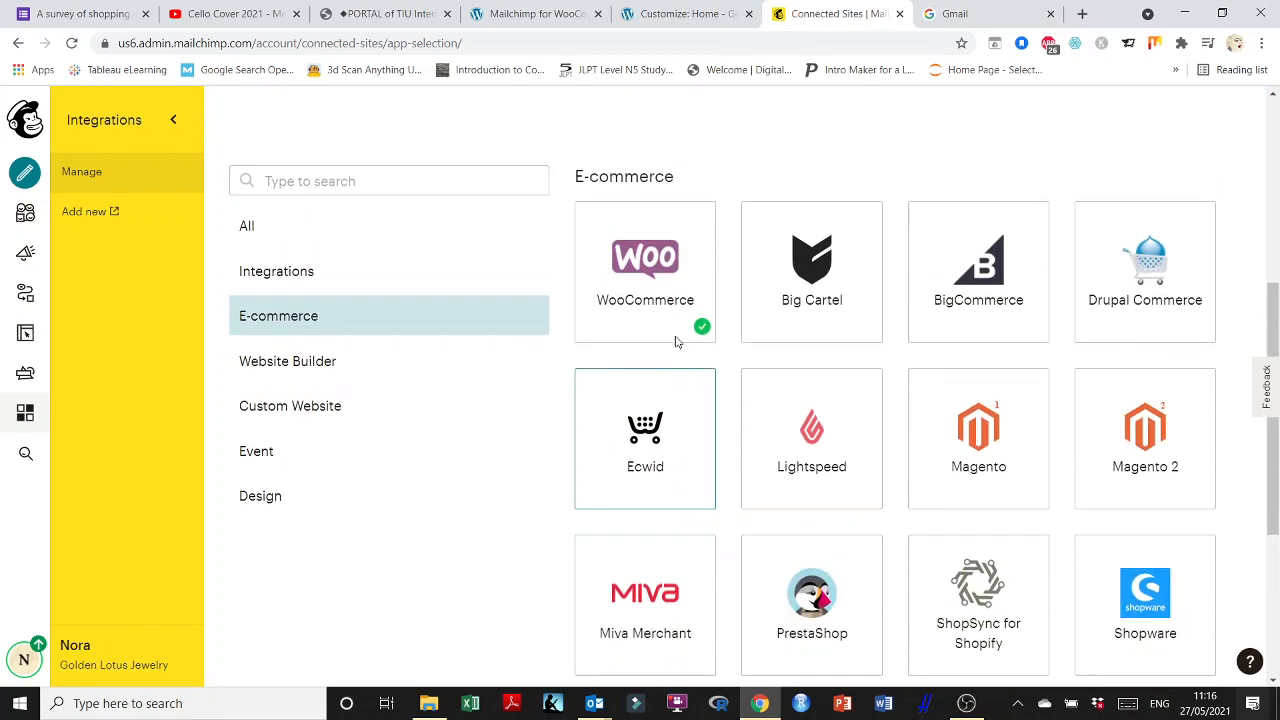
pyautogui.click(655, 272)
# View WooCommerce's installation instructions, then return to WordPress's Mailchimp for WooCommerce page.
pyautogui.scroll(-5, 680, 310)
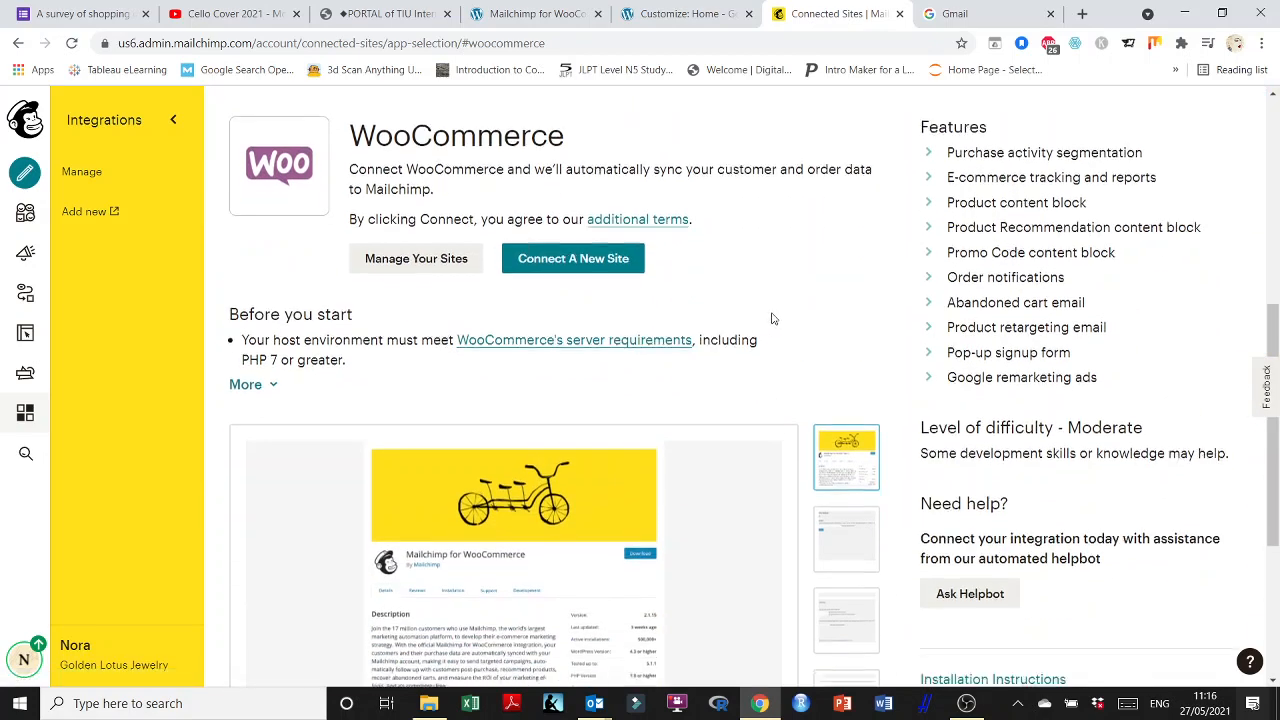
pyautogui.scroll(-3, 771, 320)
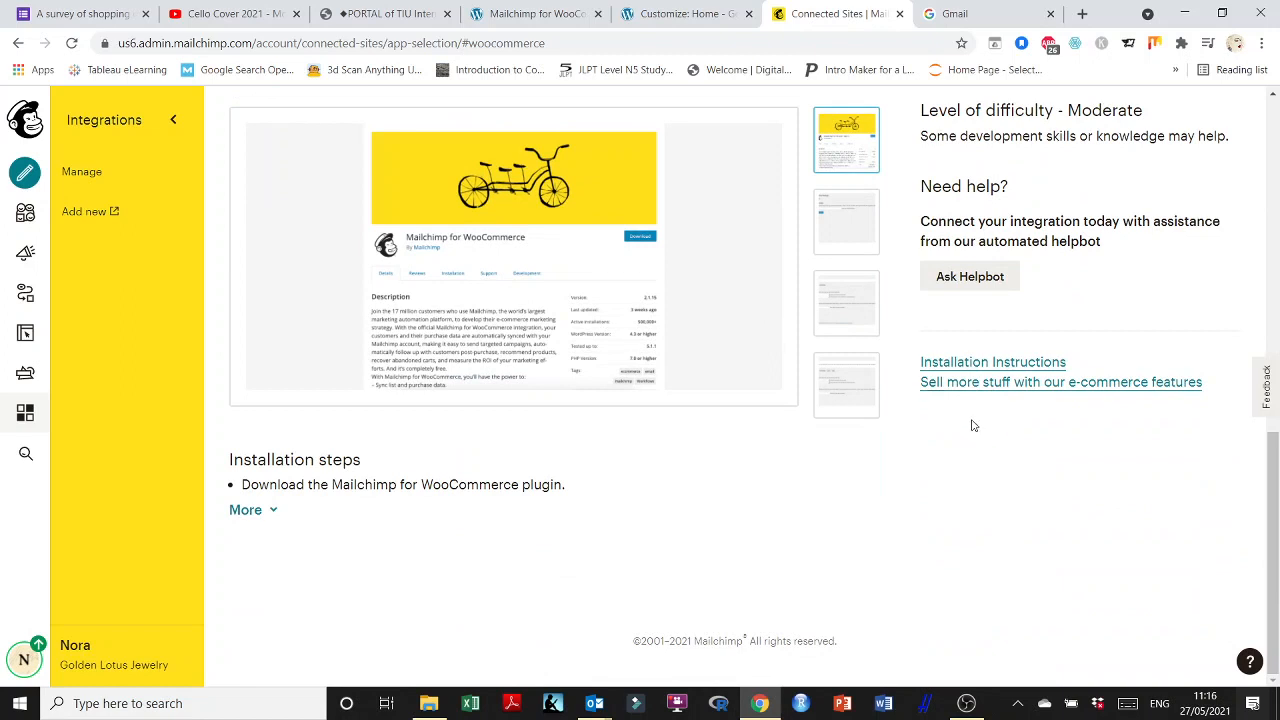
pyautogui.click(990, 365)
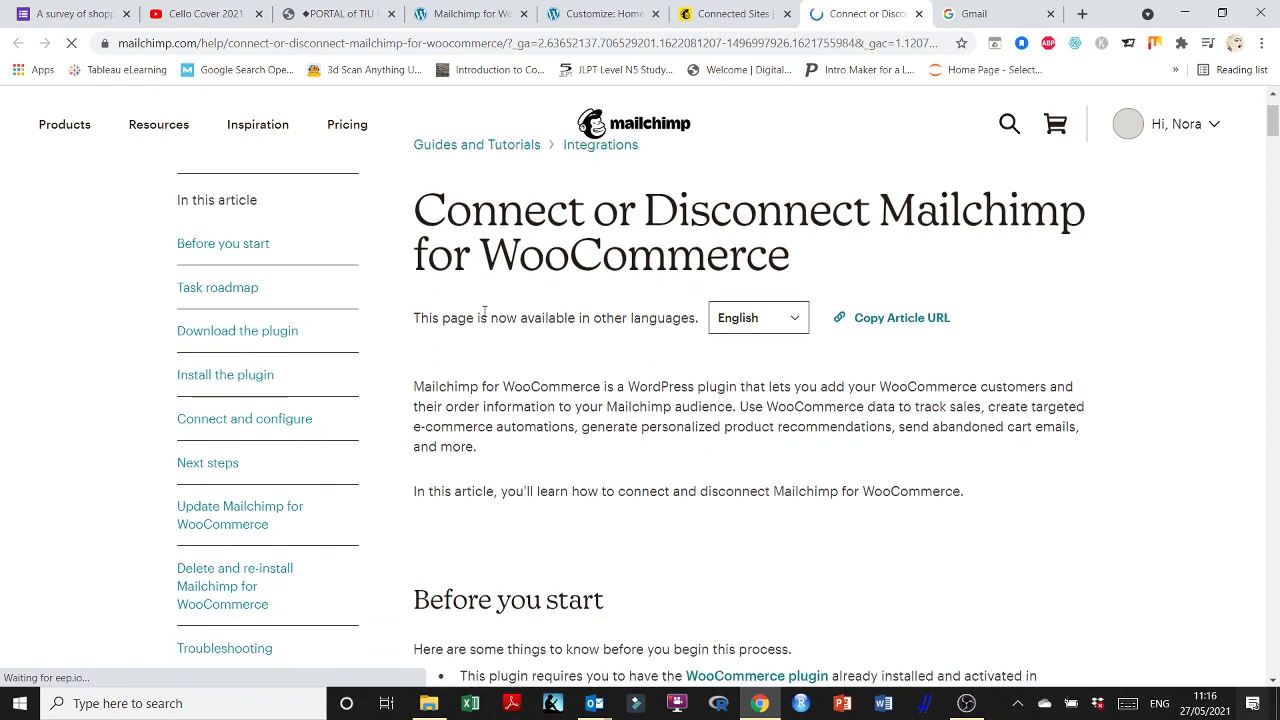
pyautogui.scroll(-4, 484, 313)
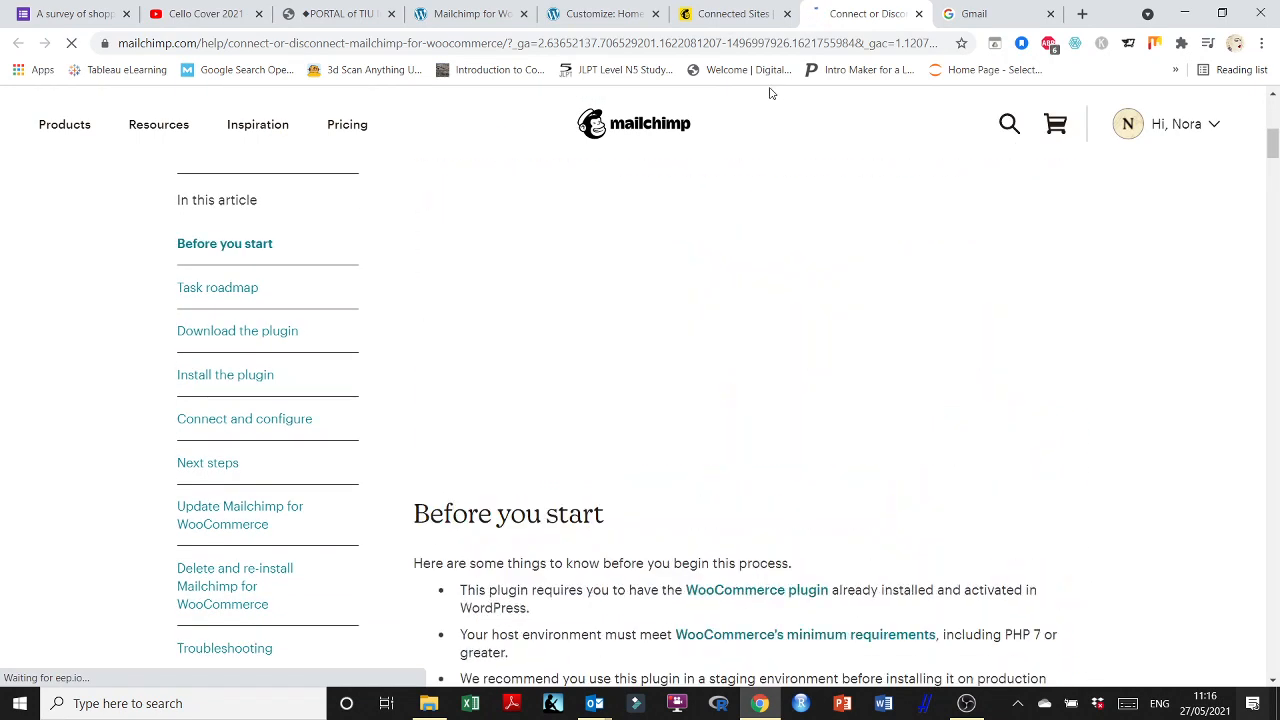
pyautogui.click(614, 10)
pyautogui.click(445, 8)
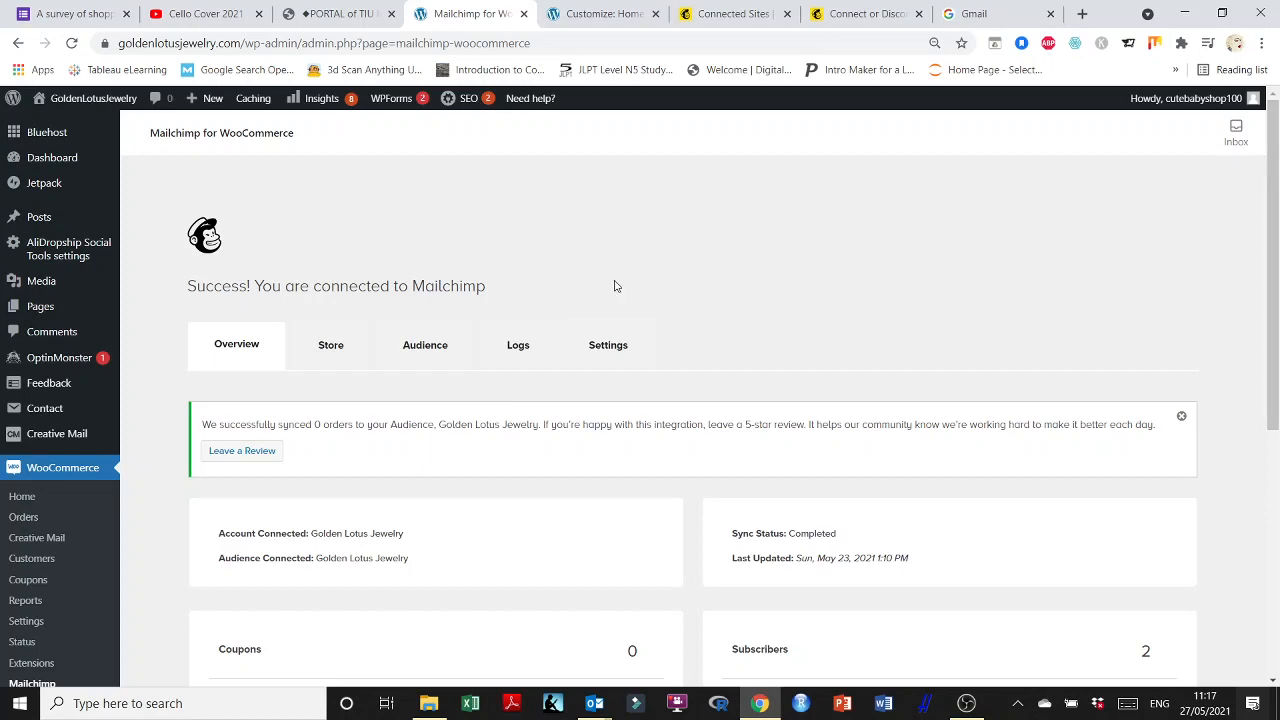
# Reload and check sync status (completed, 0 coupons, 2 subscribers), then return to Mailchimp's WooCommerce page.
pyautogui.scroll(-3, 806, 371)
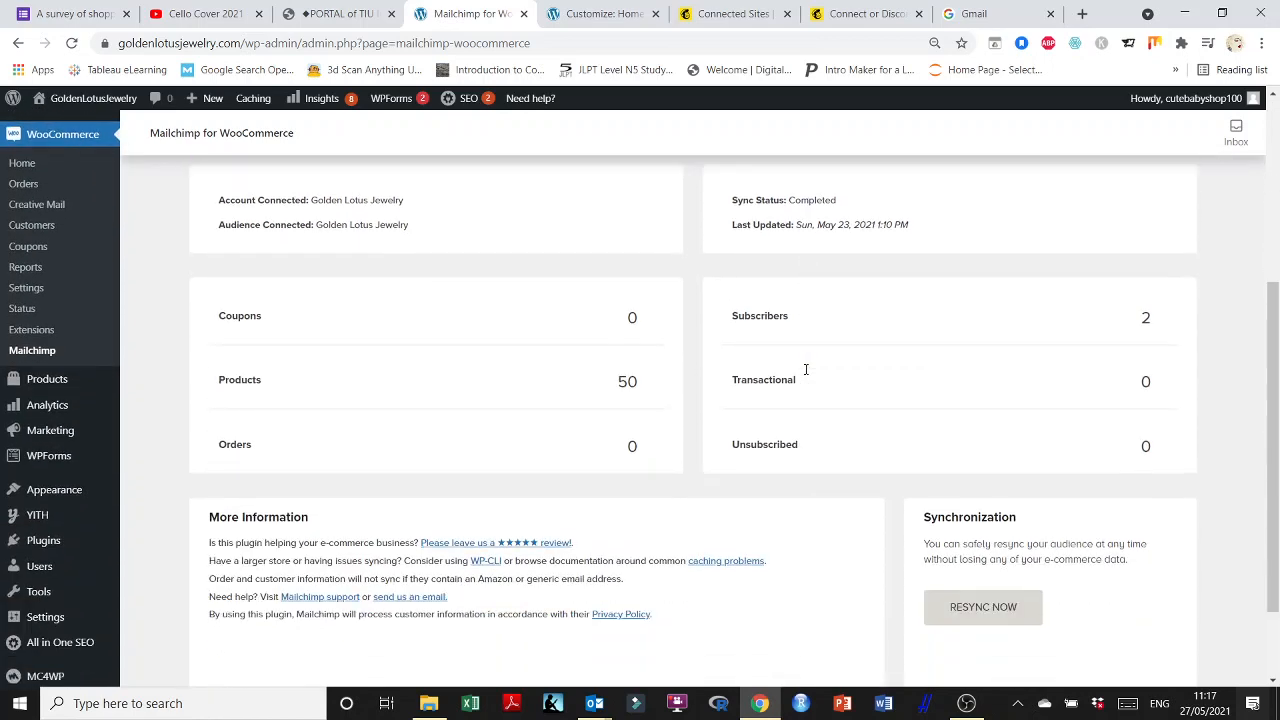
pyautogui.scroll(-2, 806, 371)
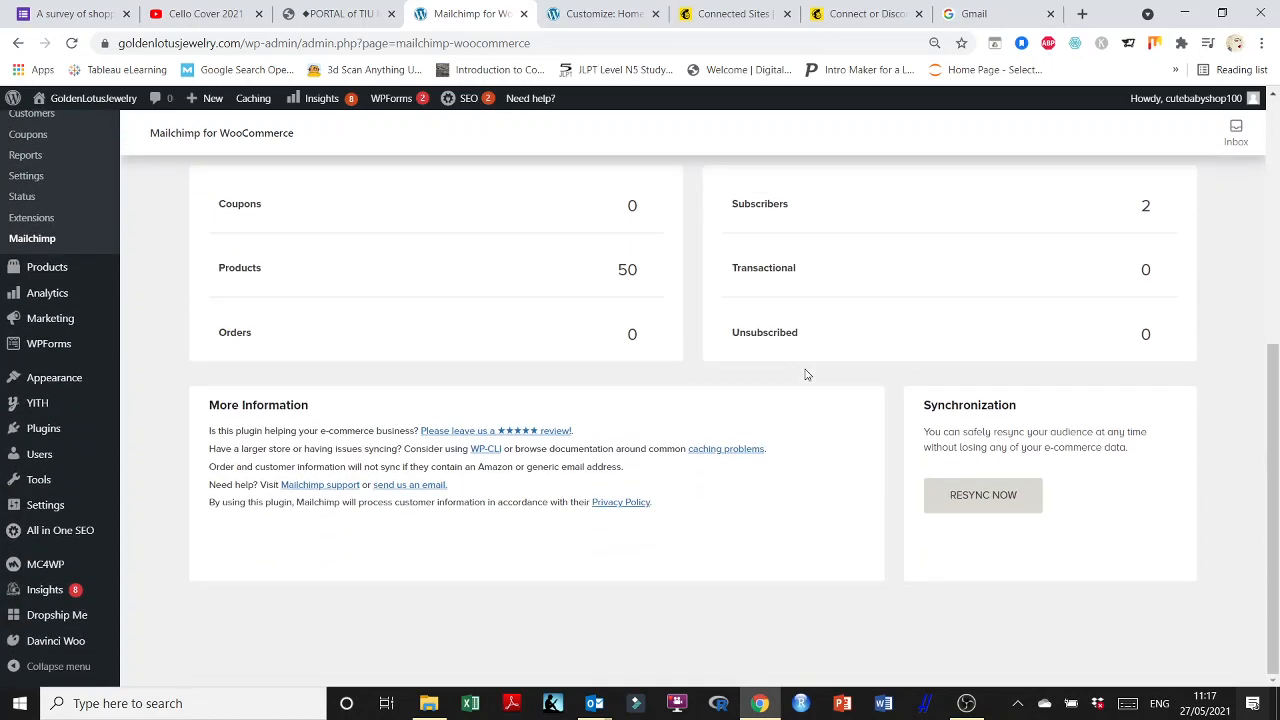
pyautogui.scroll(5, 744, 395)
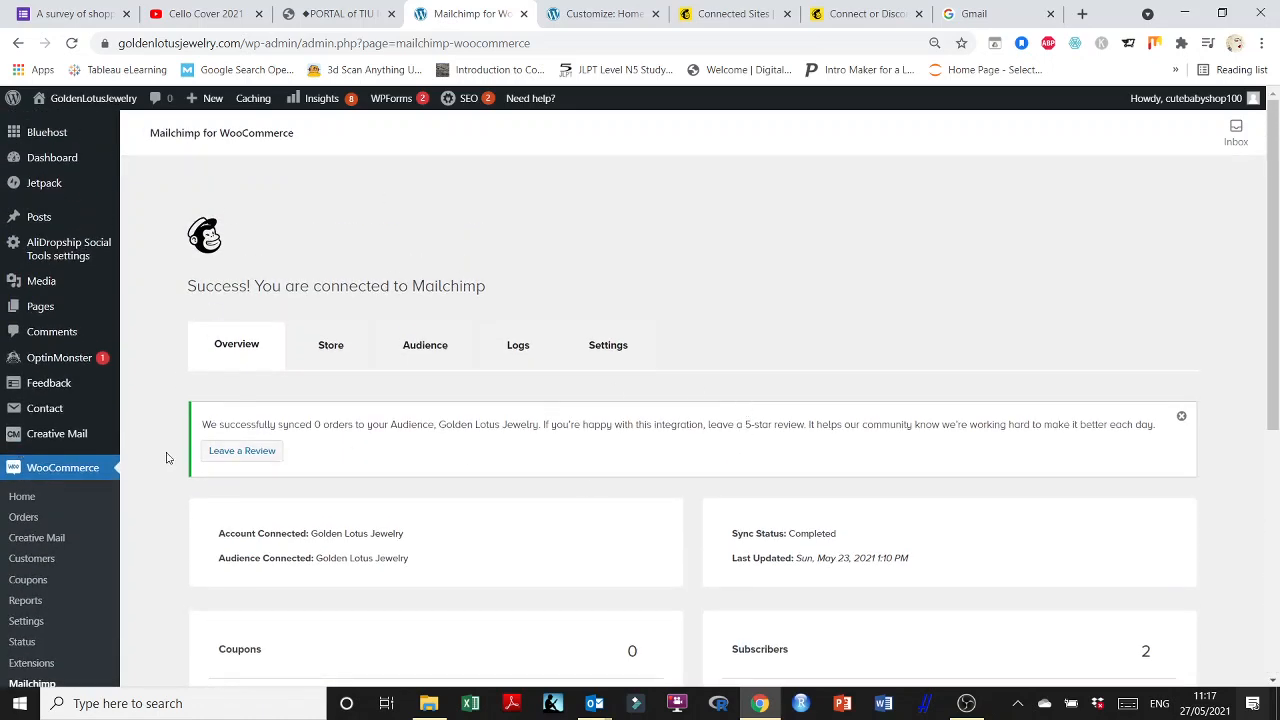
pyautogui.scroll(-1, 55, 470)
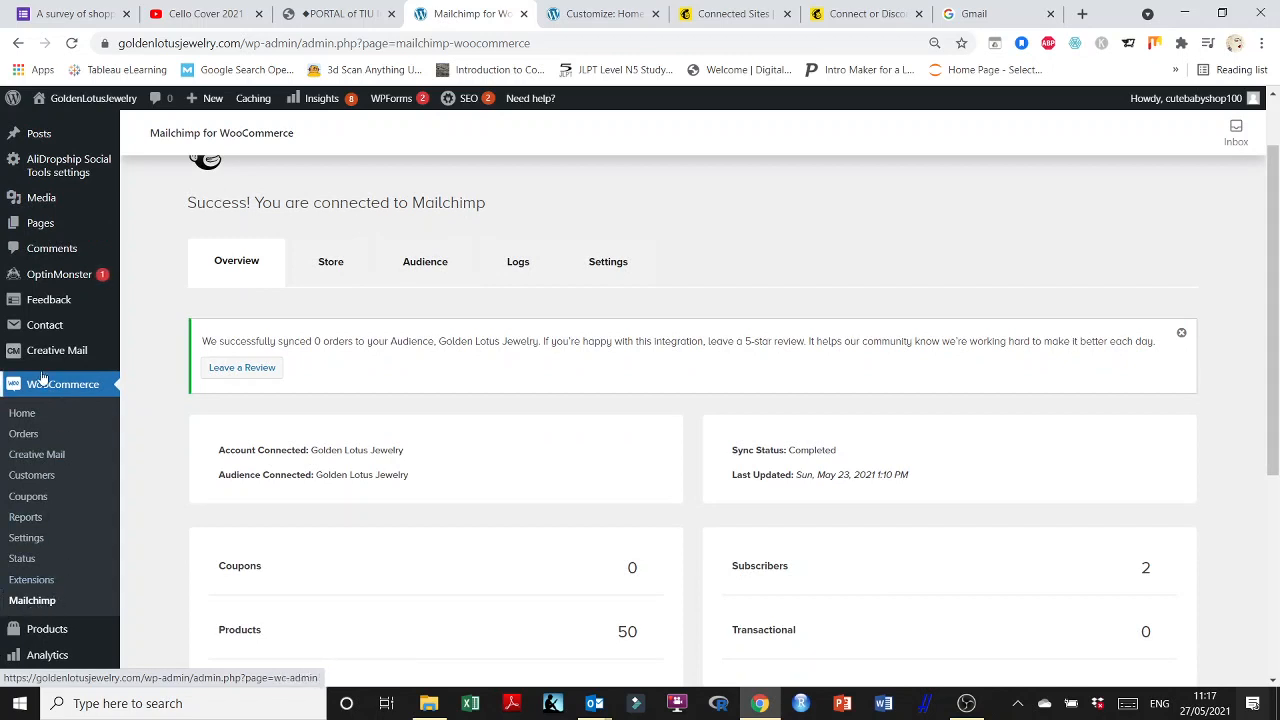
pyautogui.scroll(-1, 57, 390)
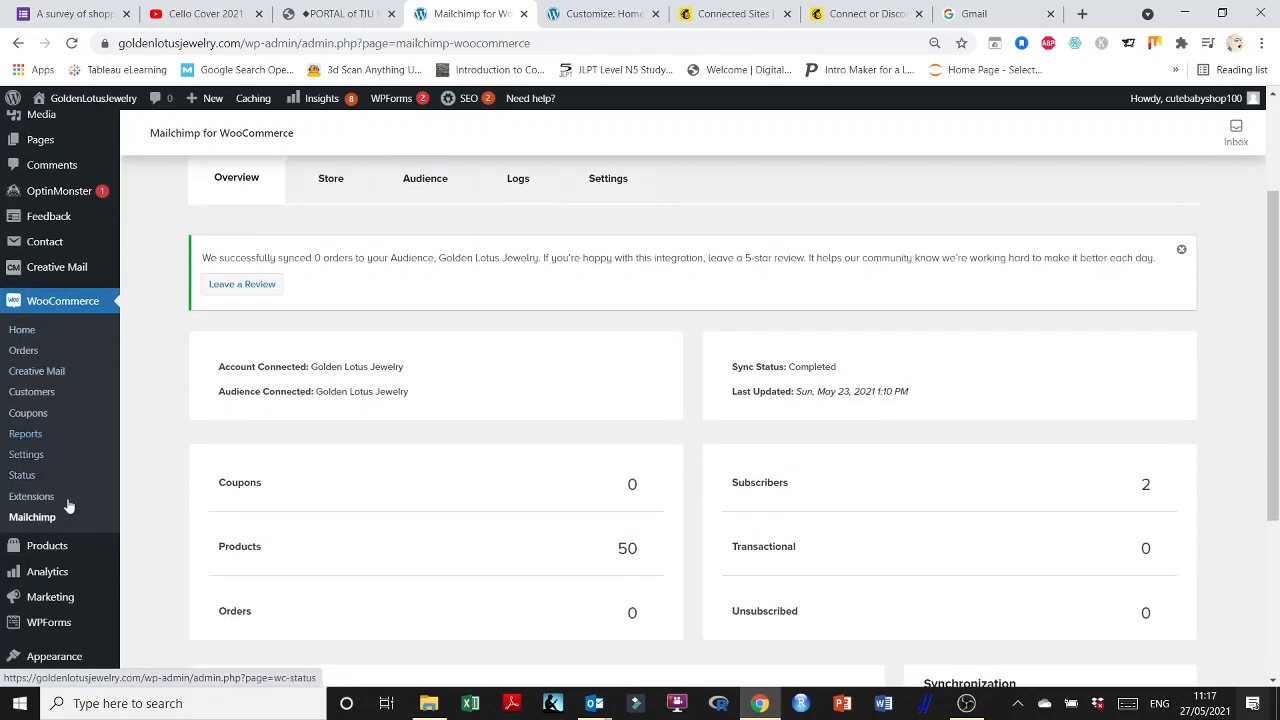
pyautogui.click(50, 518)
pyautogui.scroll(-2, 318, 430)
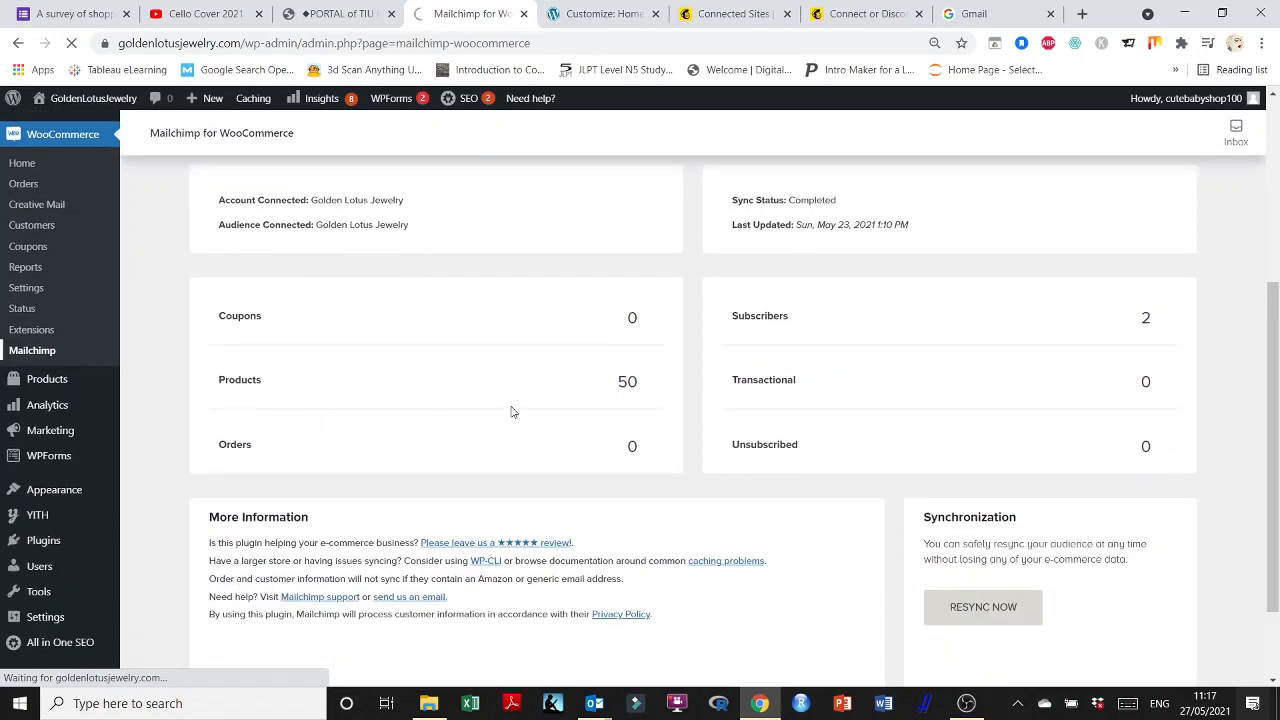
pyautogui.scroll(-1, 606, 403)
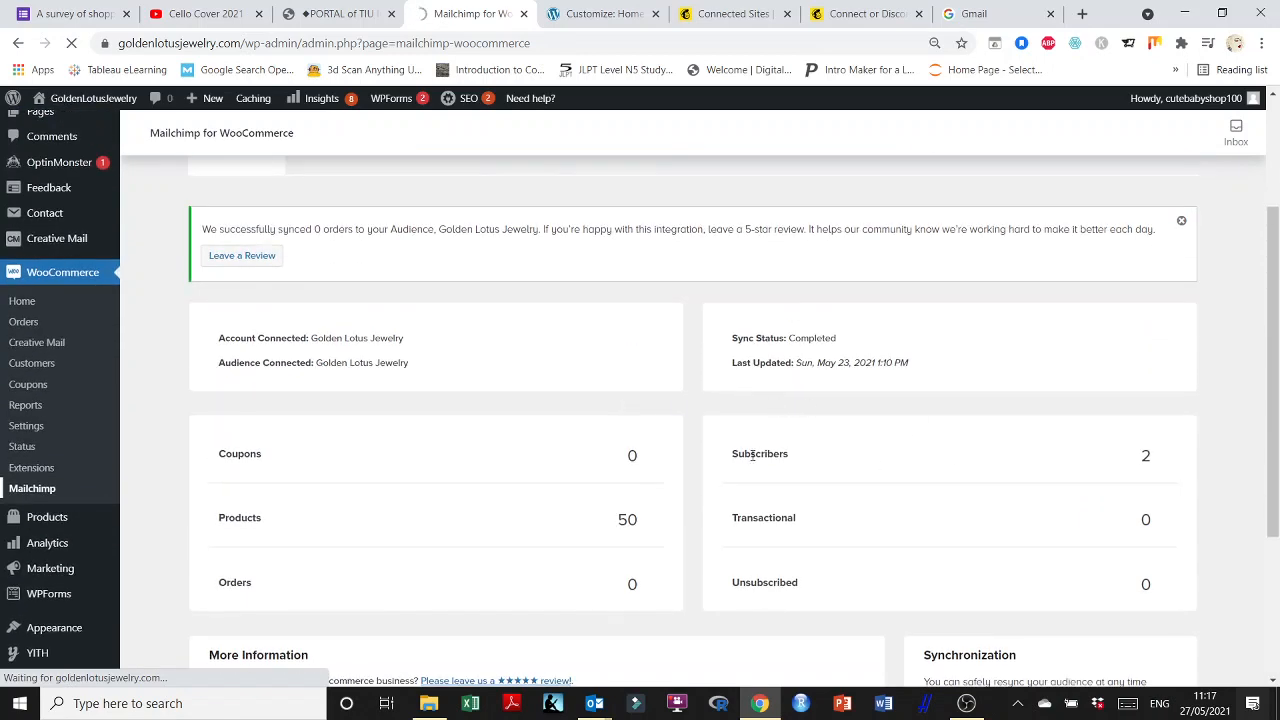
pyautogui.scroll(2, 680, 410)
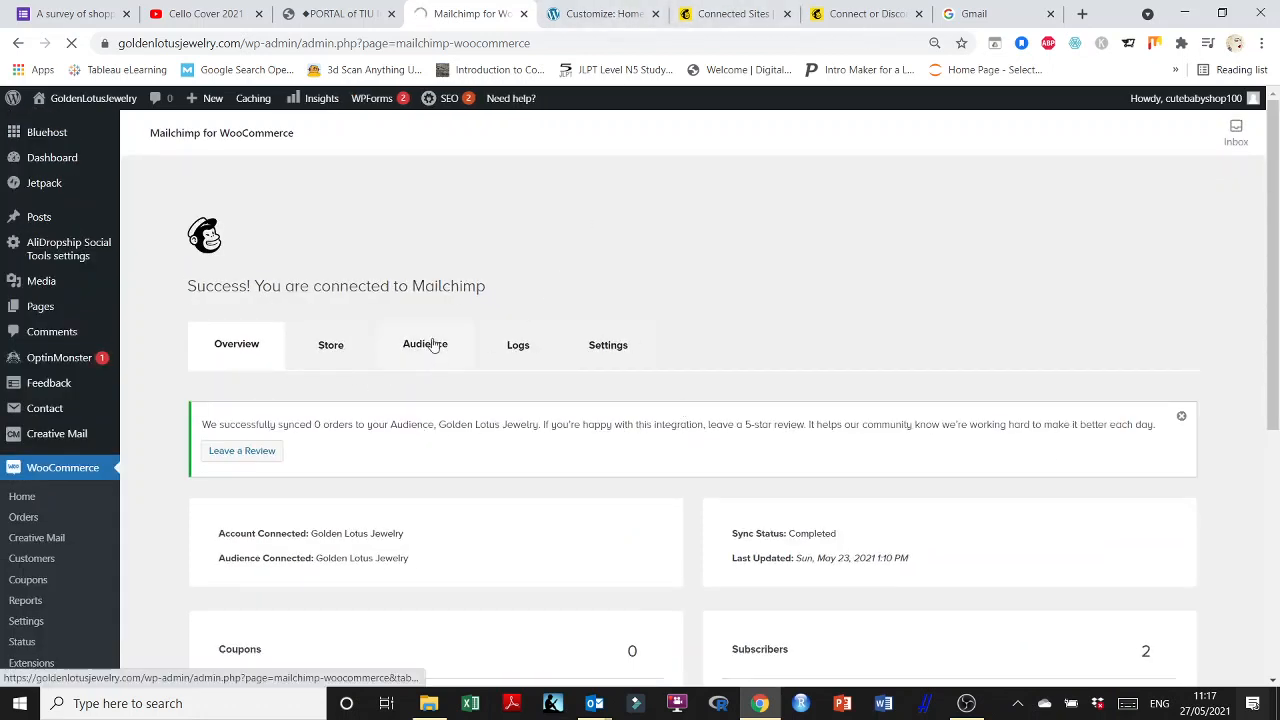
pyautogui.hotkey('ctrl', 'Tab')
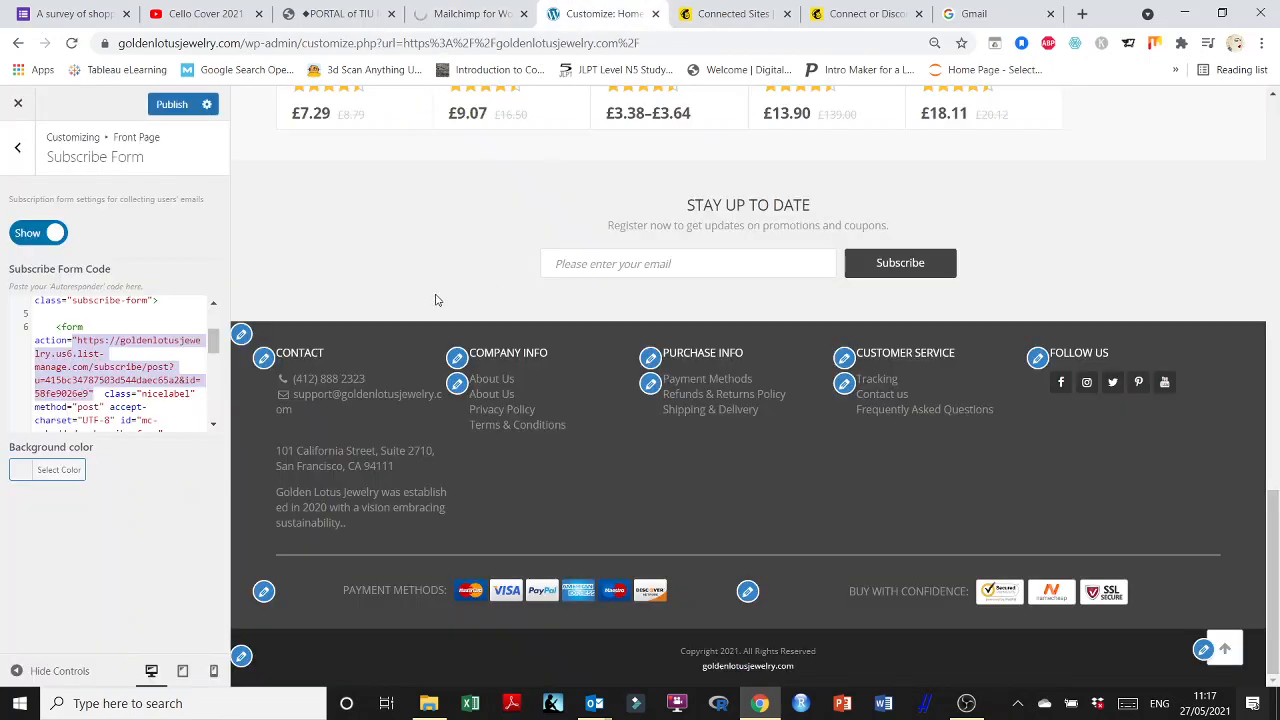
pyautogui.click(757, 13)
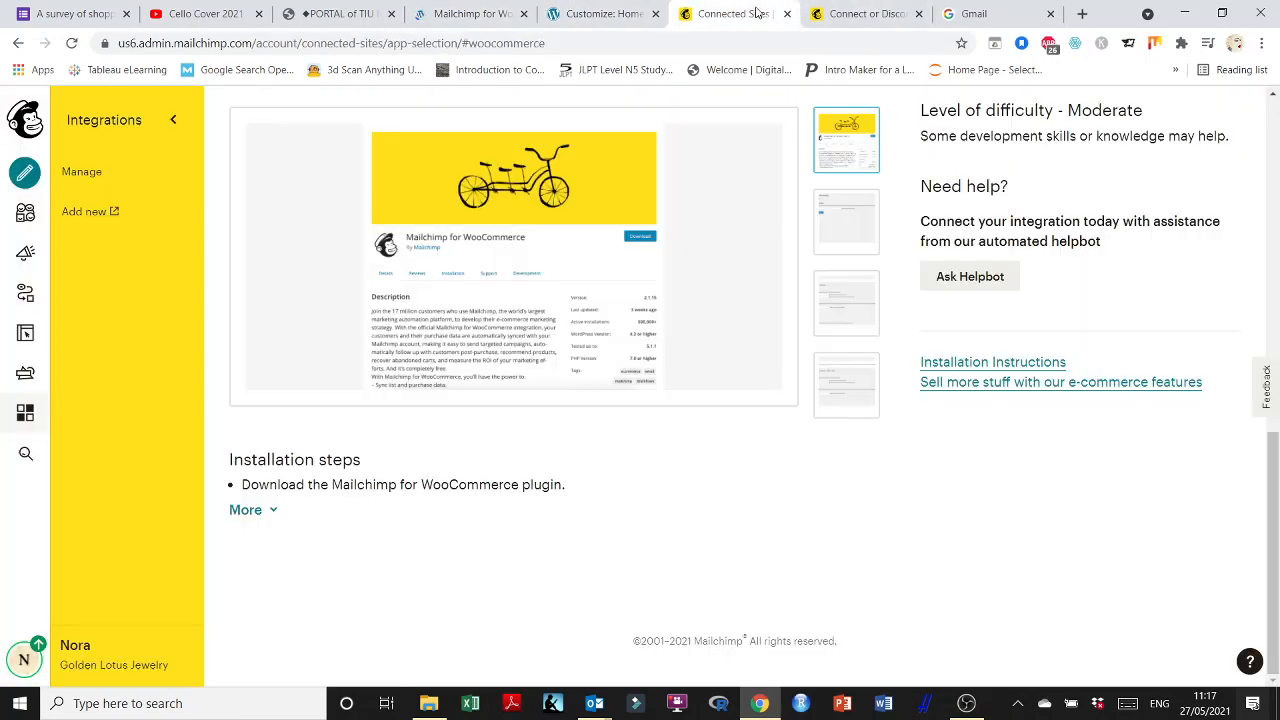
# Open the Golden Lotus Jewelry audience dashboard and go to its Signup forms page.
pyautogui.scroll(9, 683, 497)
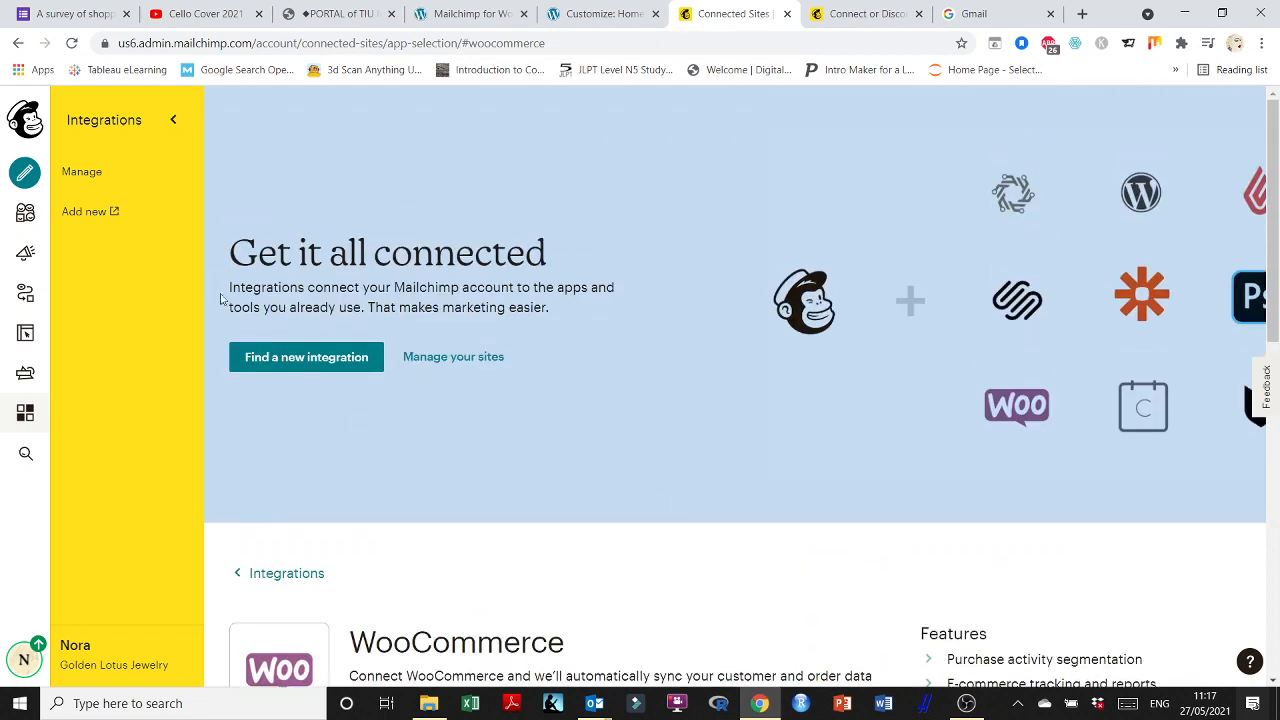
pyautogui.click(25, 213)
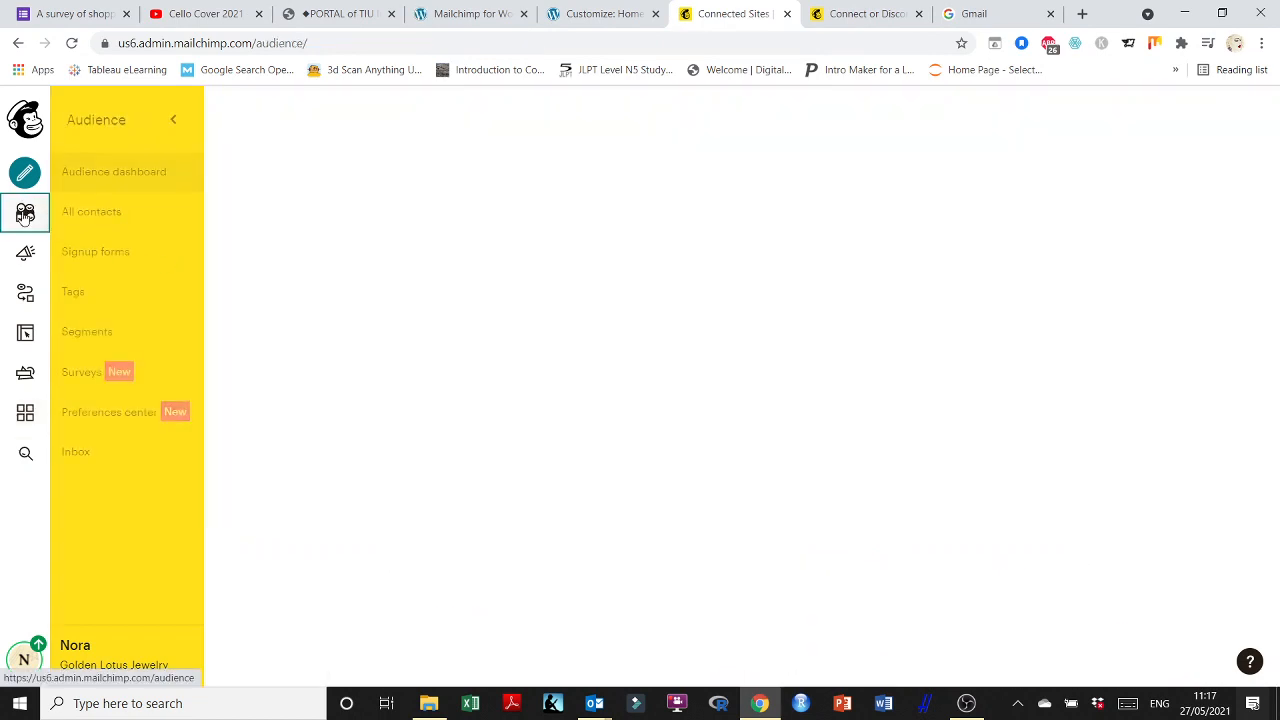
pyautogui.scroll(-4, 610, 386)
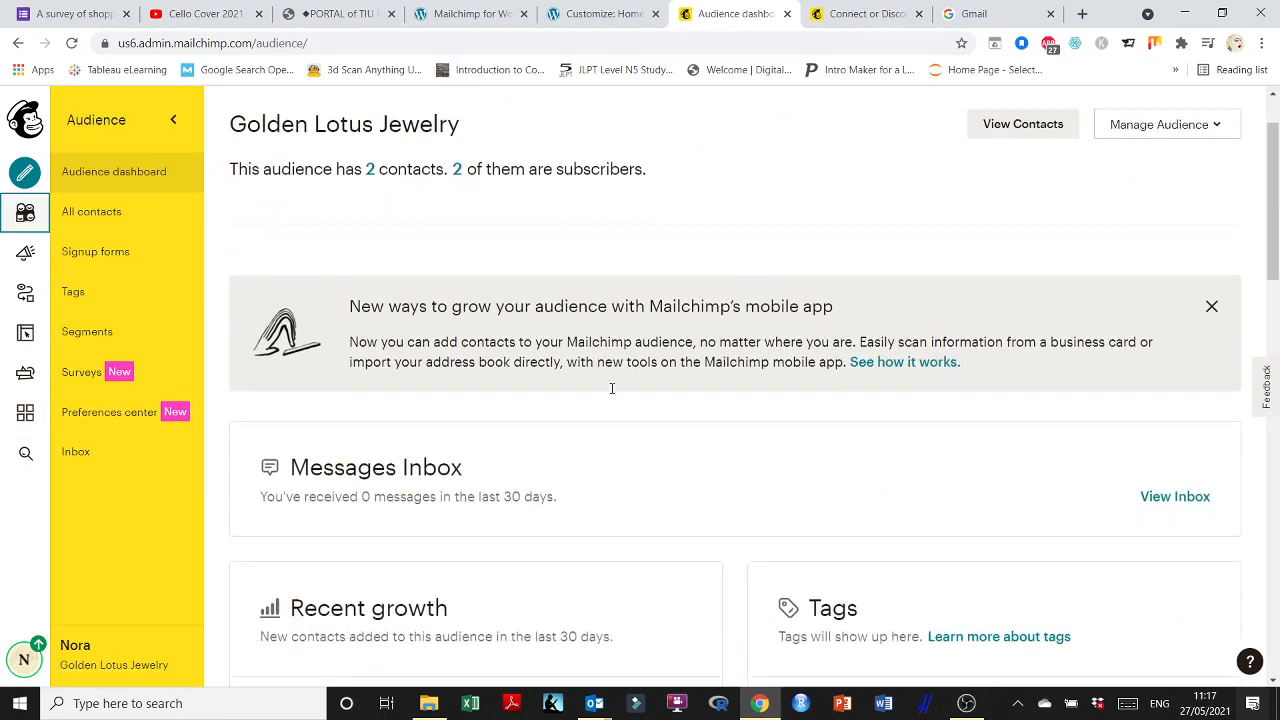
pyautogui.scroll(-5, 617, 394)
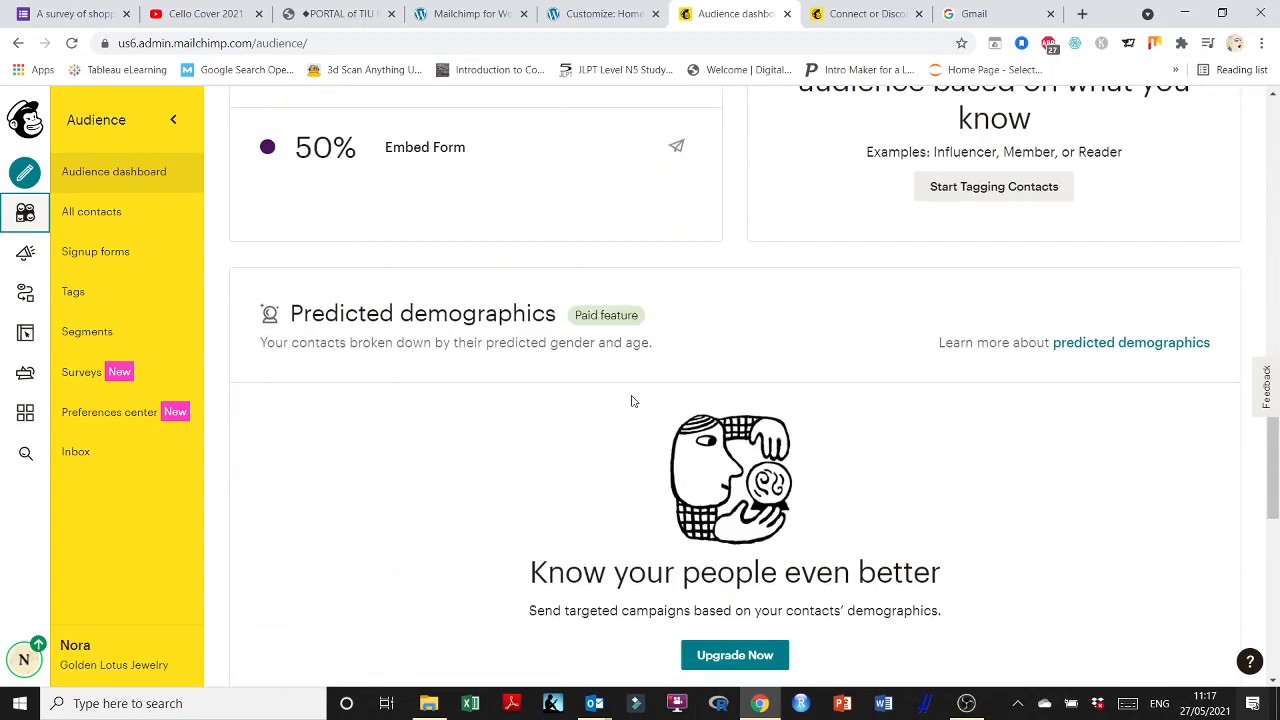
pyautogui.scroll(3, 634, 397)
pyautogui.scroll(6, 631, 400)
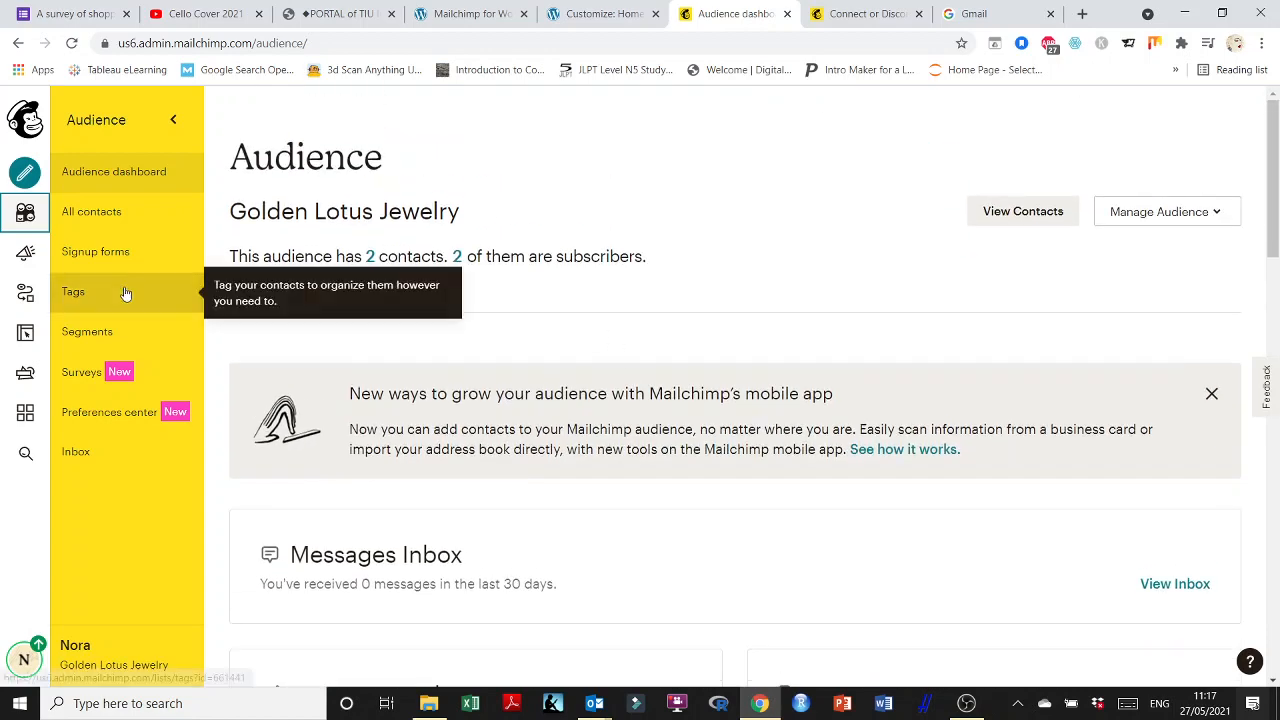
pyautogui.click(110, 175)
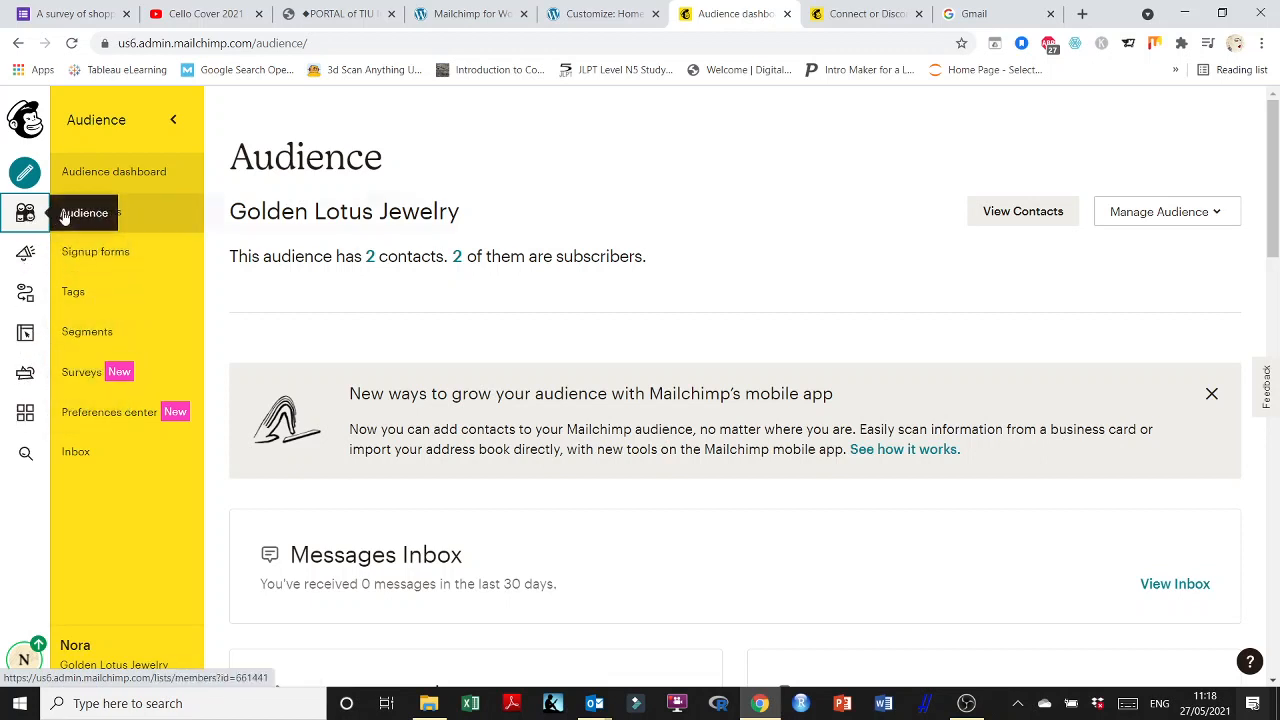
pyautogui.click(112, 259)
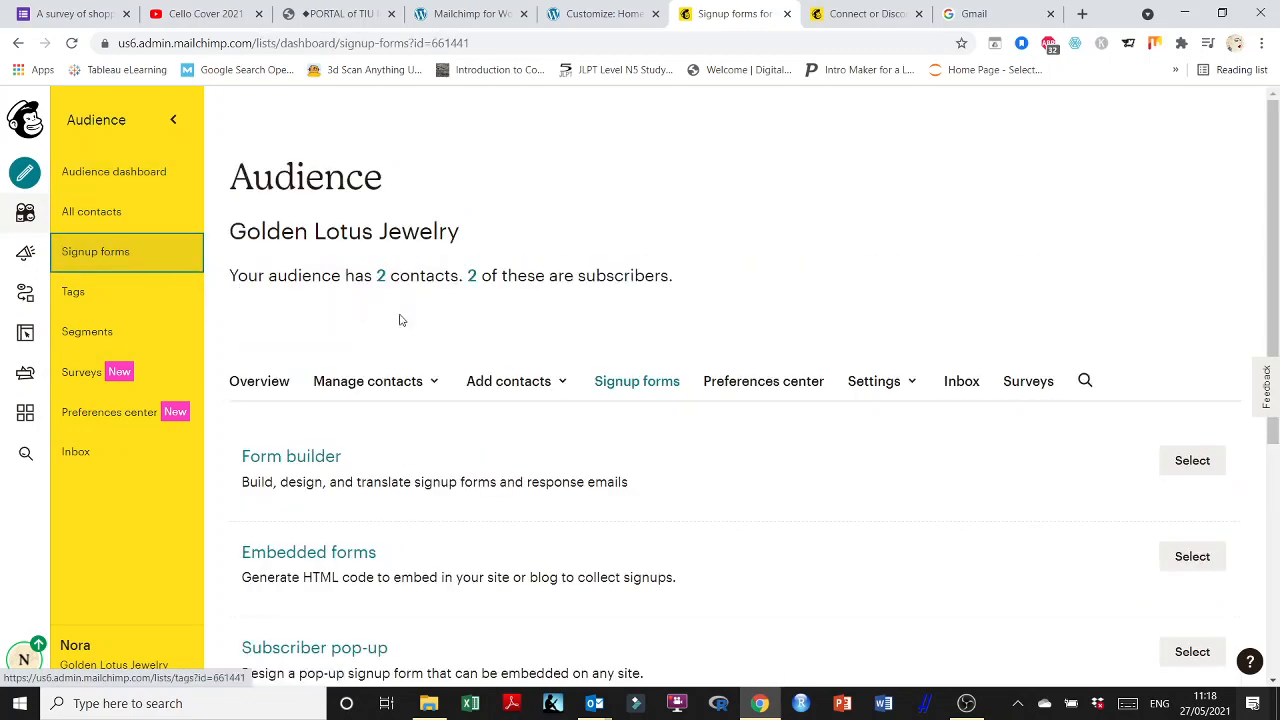
pyautogui.scroll(-1, 456, 330)
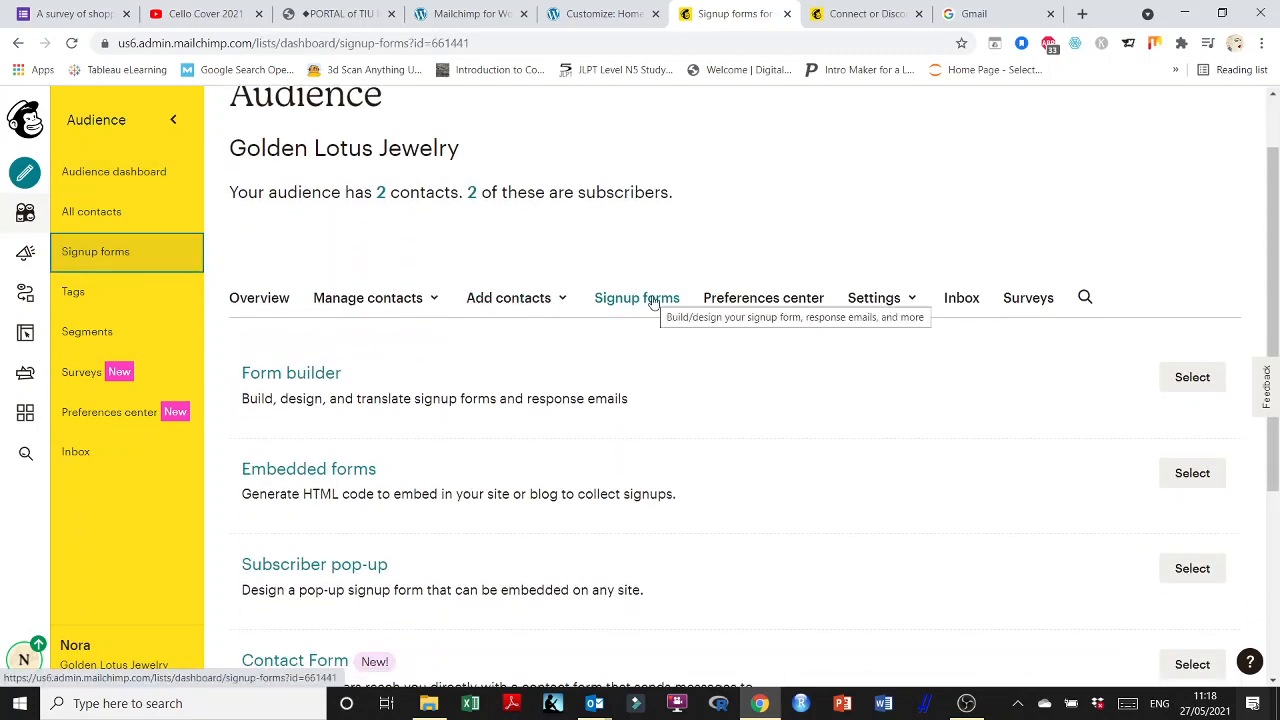
pyautogui.scroll(-1, 653, 302)
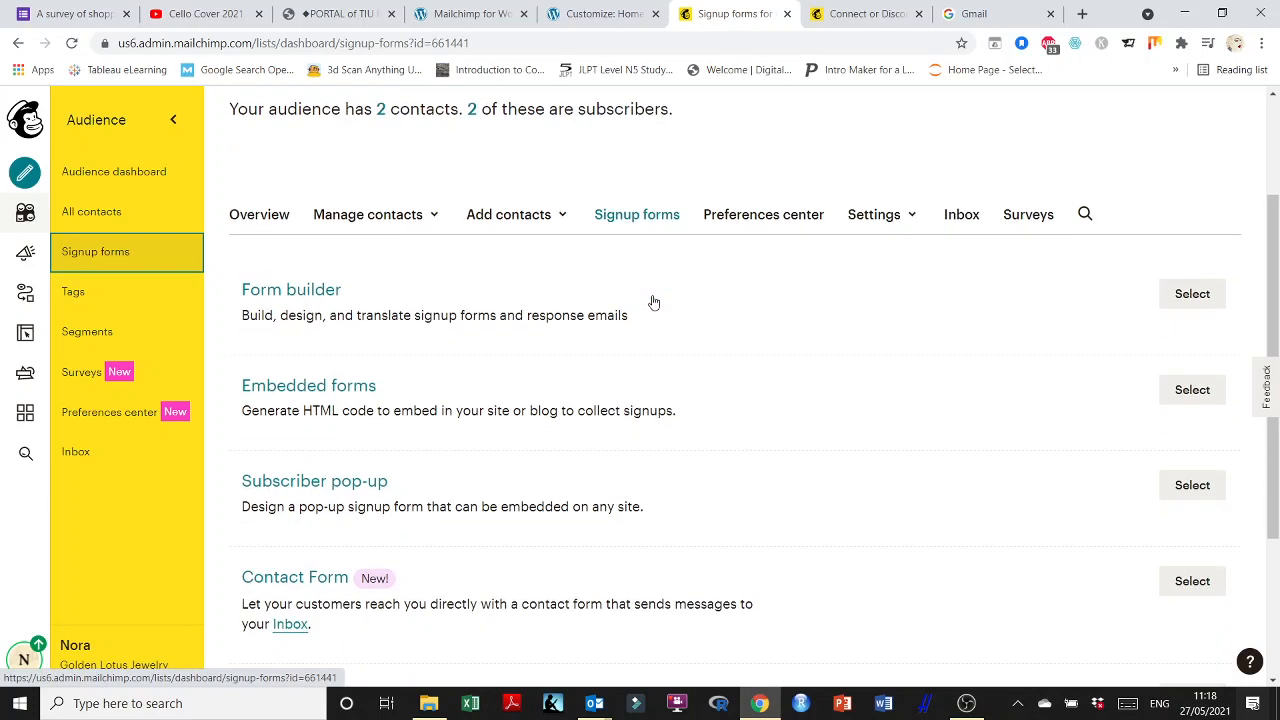
# Generate horizontal embedded form code without a title, select it all, and return to WordPress.
pyautogui.click(345, 392)
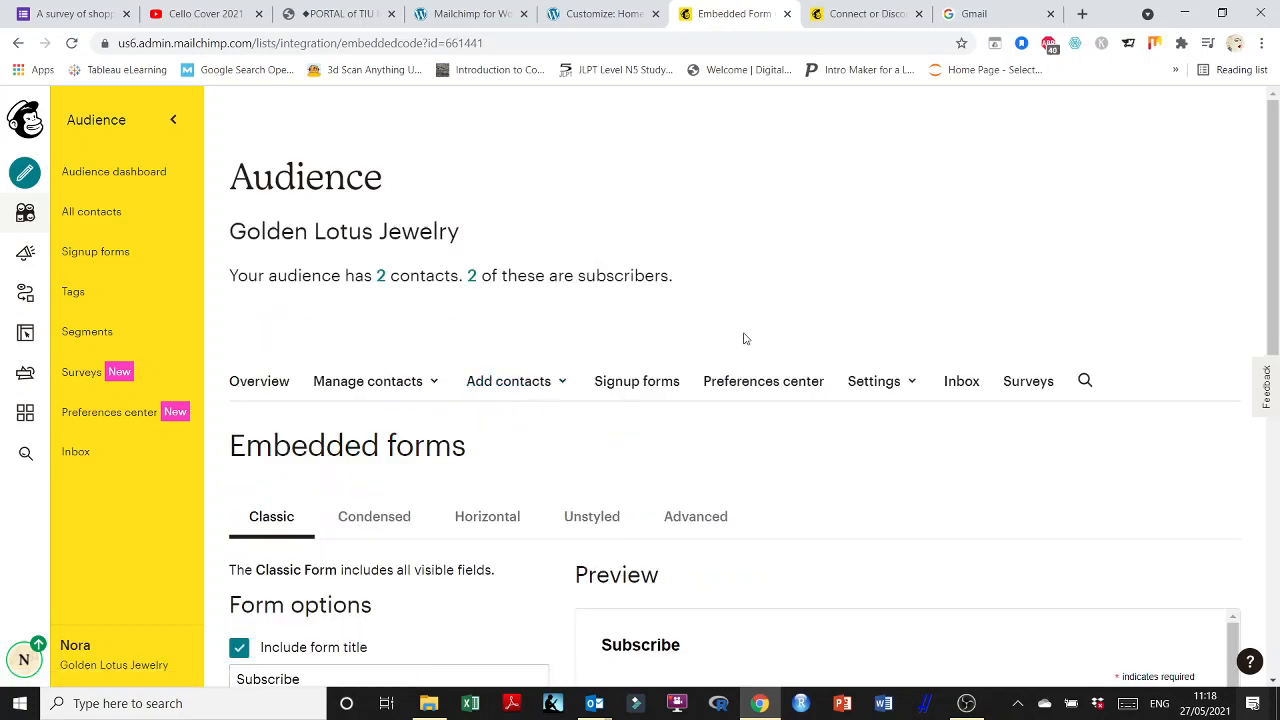
pyautogui.scroll(-2, 743, 338)
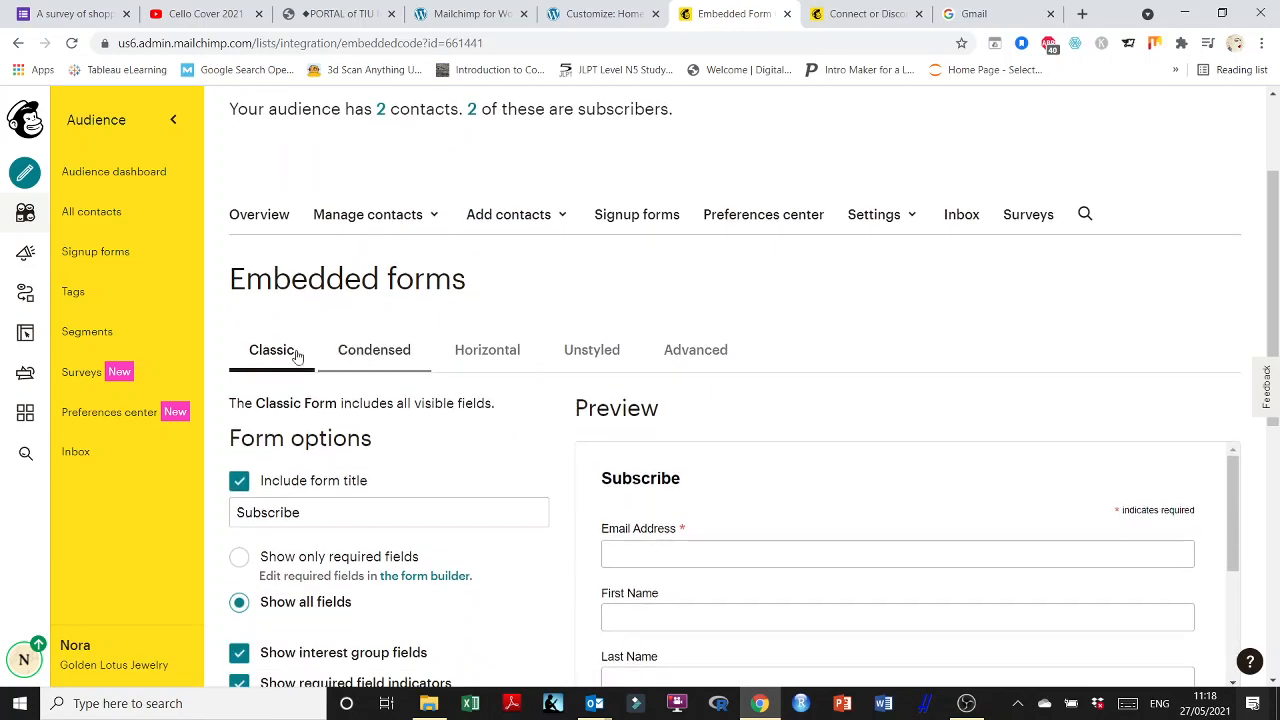
pyautogui.scroll(-1, 369, 292)
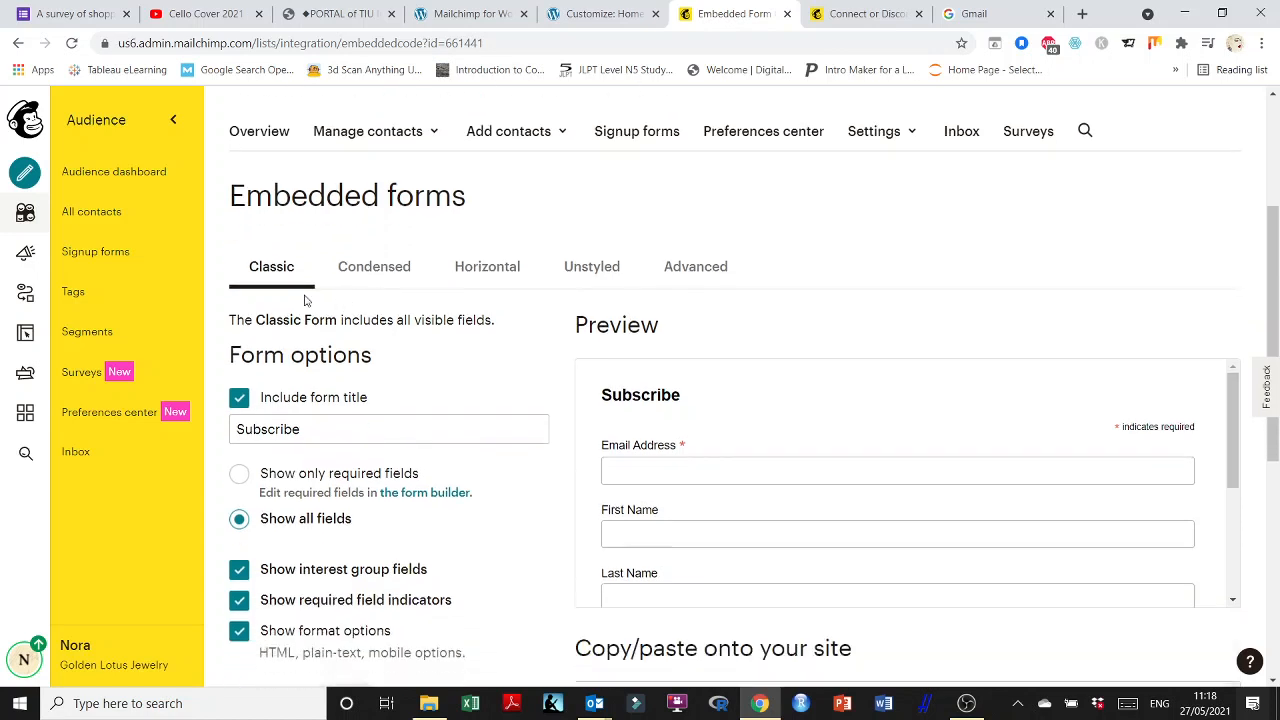
pyautogui.click(497, 272)
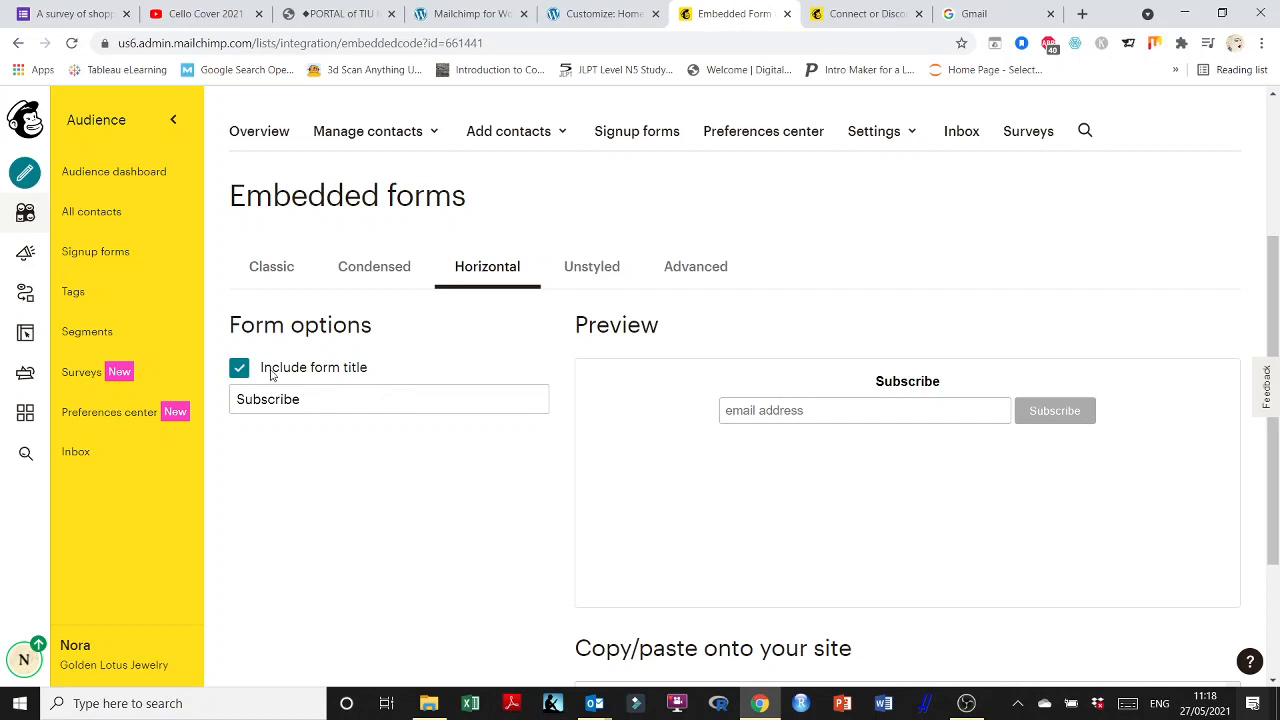
pyautogui.click(239, 368)
pyautogui.scroll(-2, 437, 429)
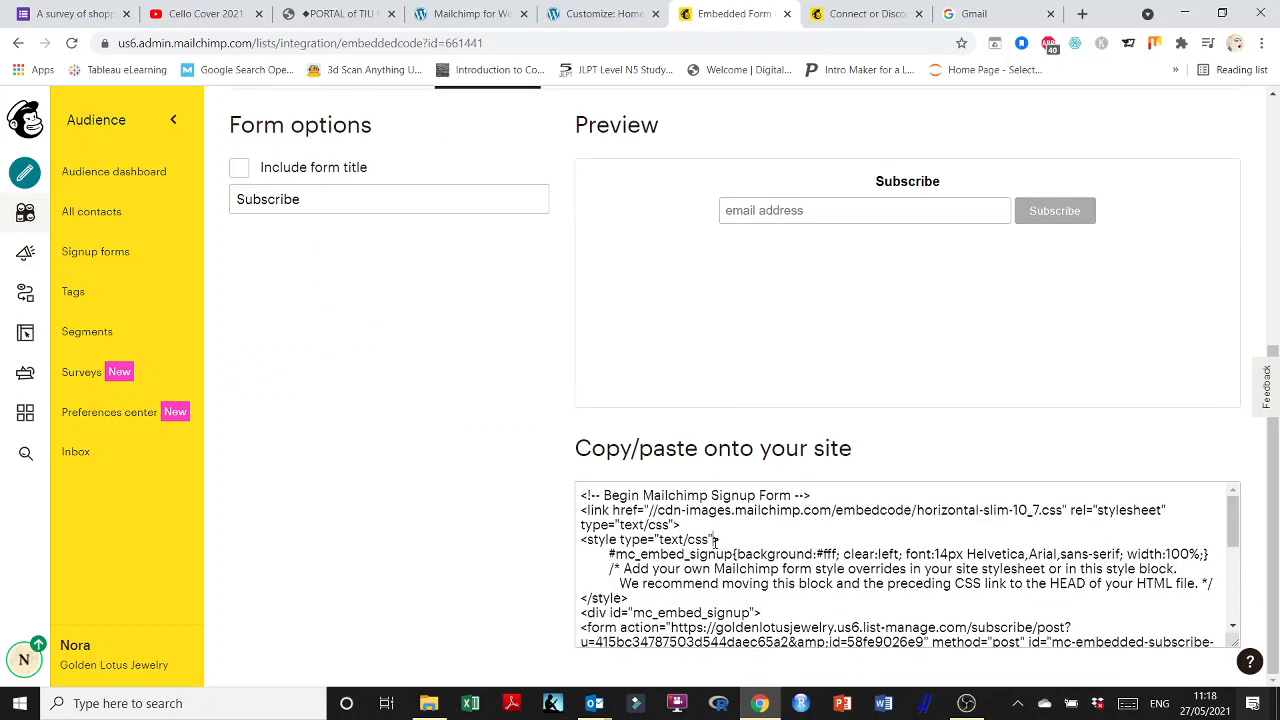
pyautogui.click(716, 541)
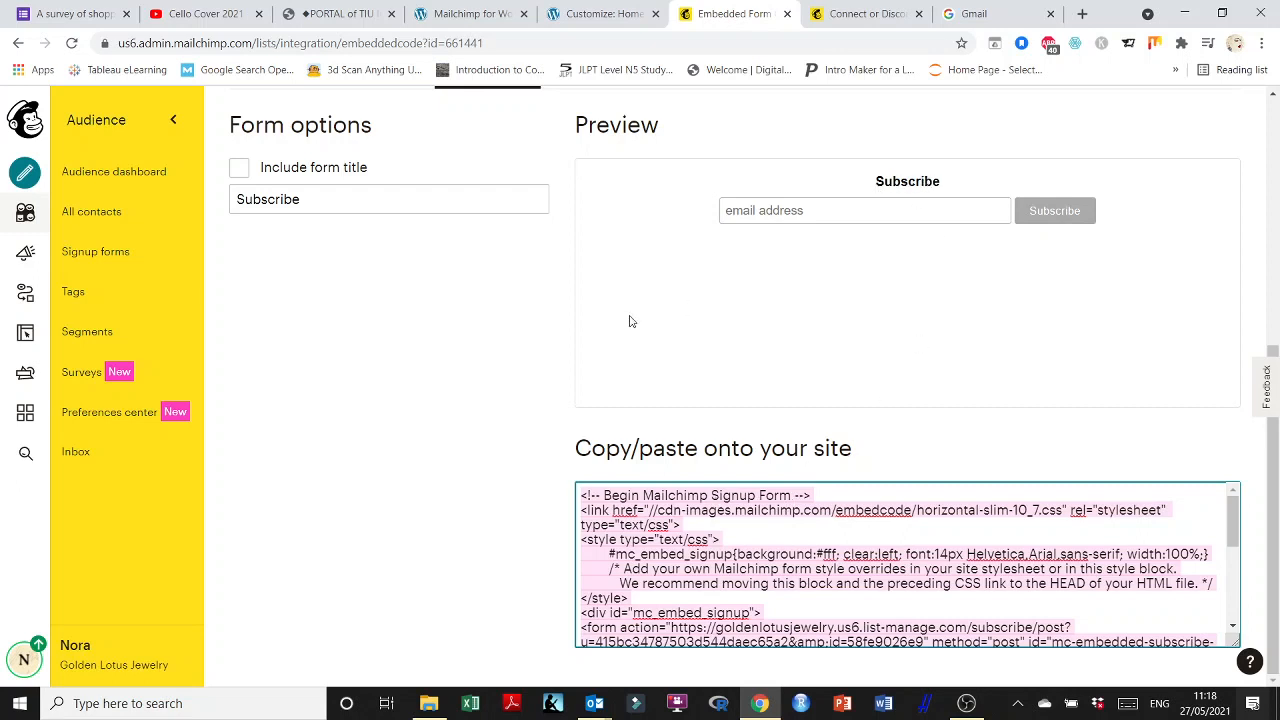
pyautogui.click(566, 8)
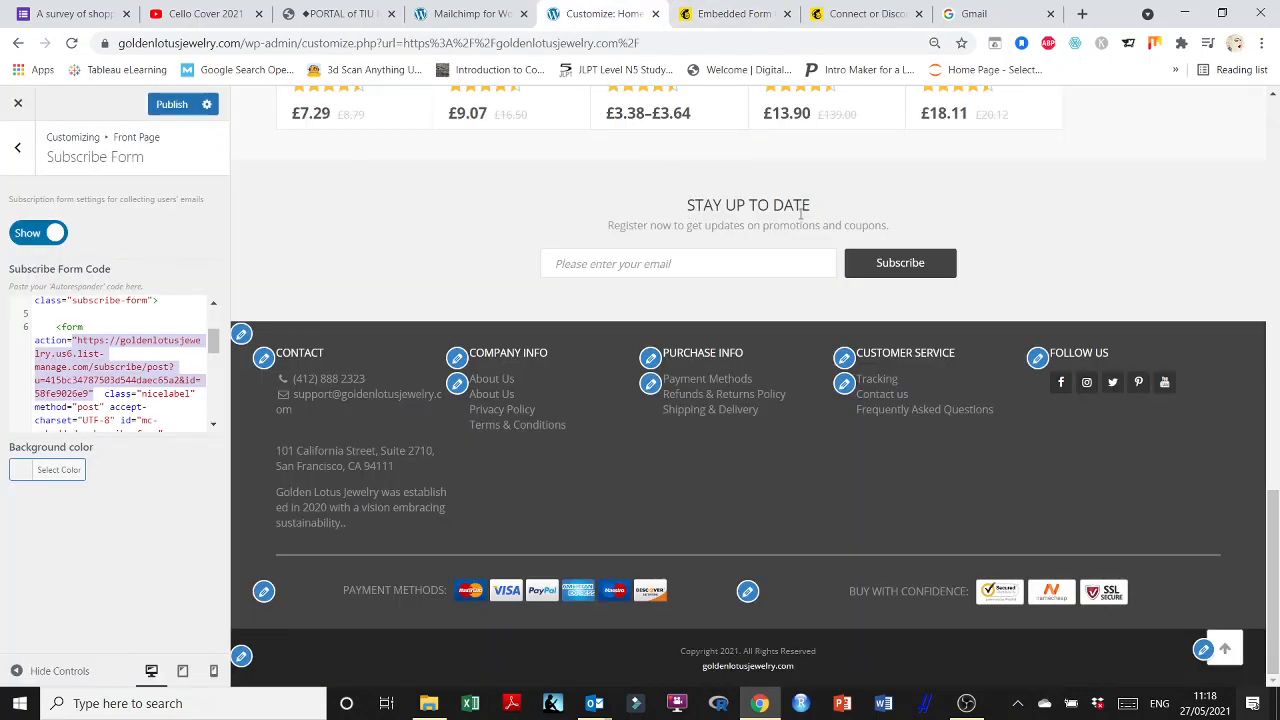
# Select all existing code in the Subscribe Form Code box and launch Microsoft Word.
pyautogui.click(82, 340)
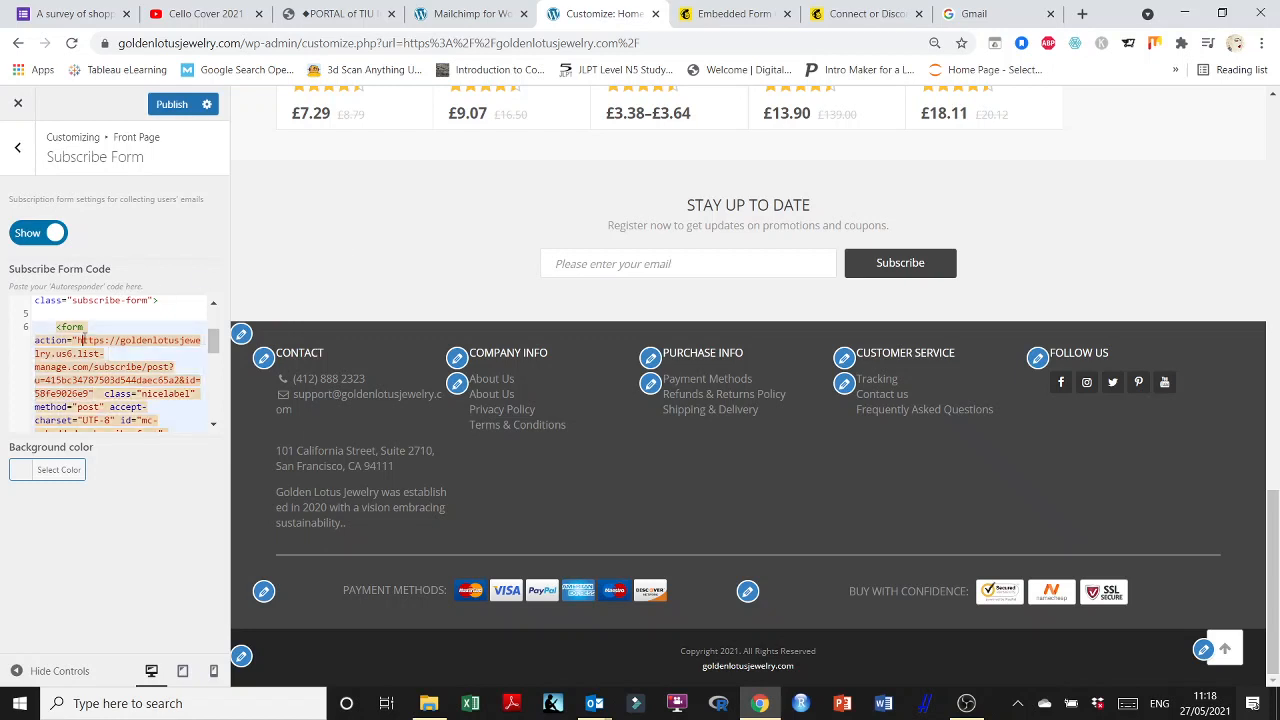
pyautogui.hotkey('ctrl', 'a')
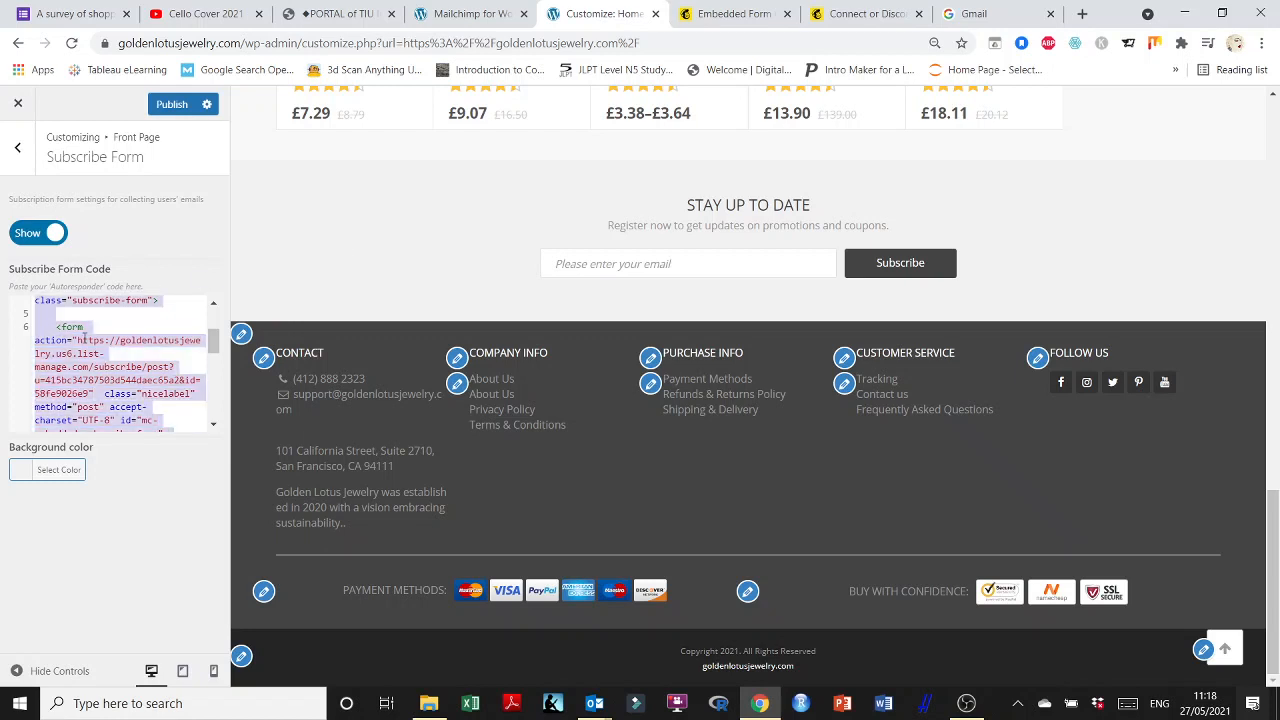
pyautogui.click(883, 703)
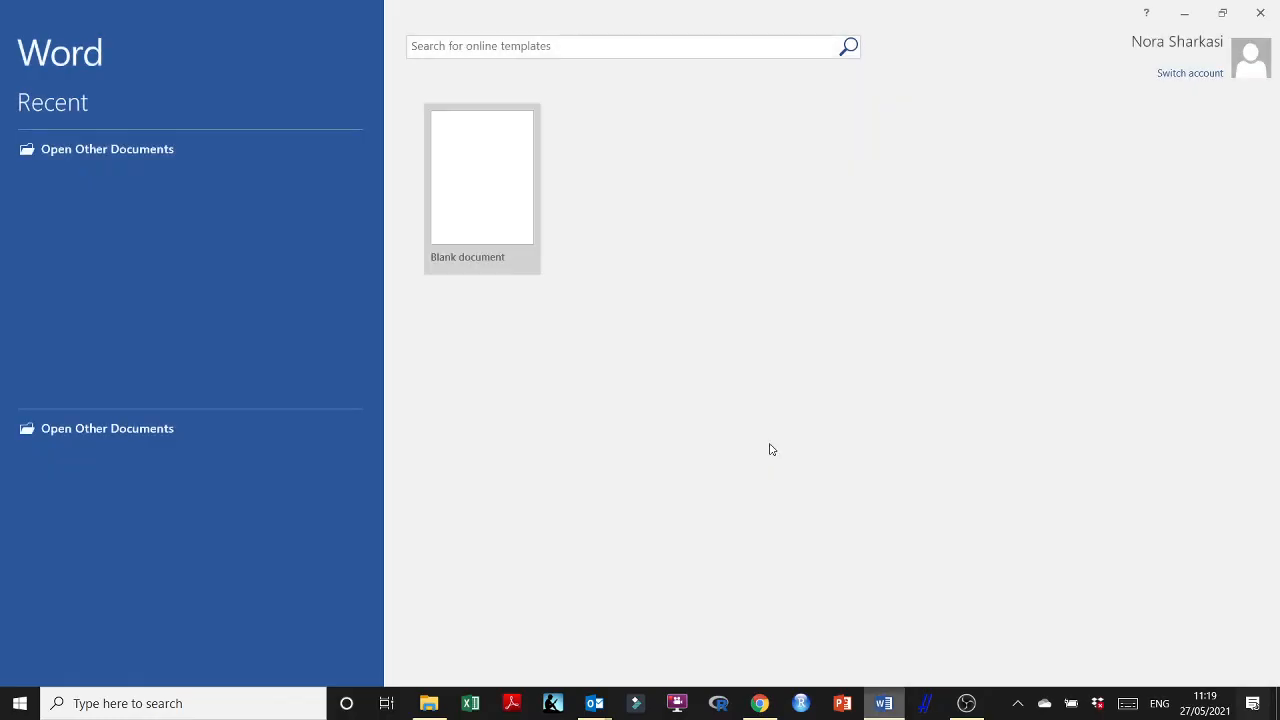
# Cut the old subscribe form code out of WordPress into a new blank Word document.
pyautogui.click(509, 206)
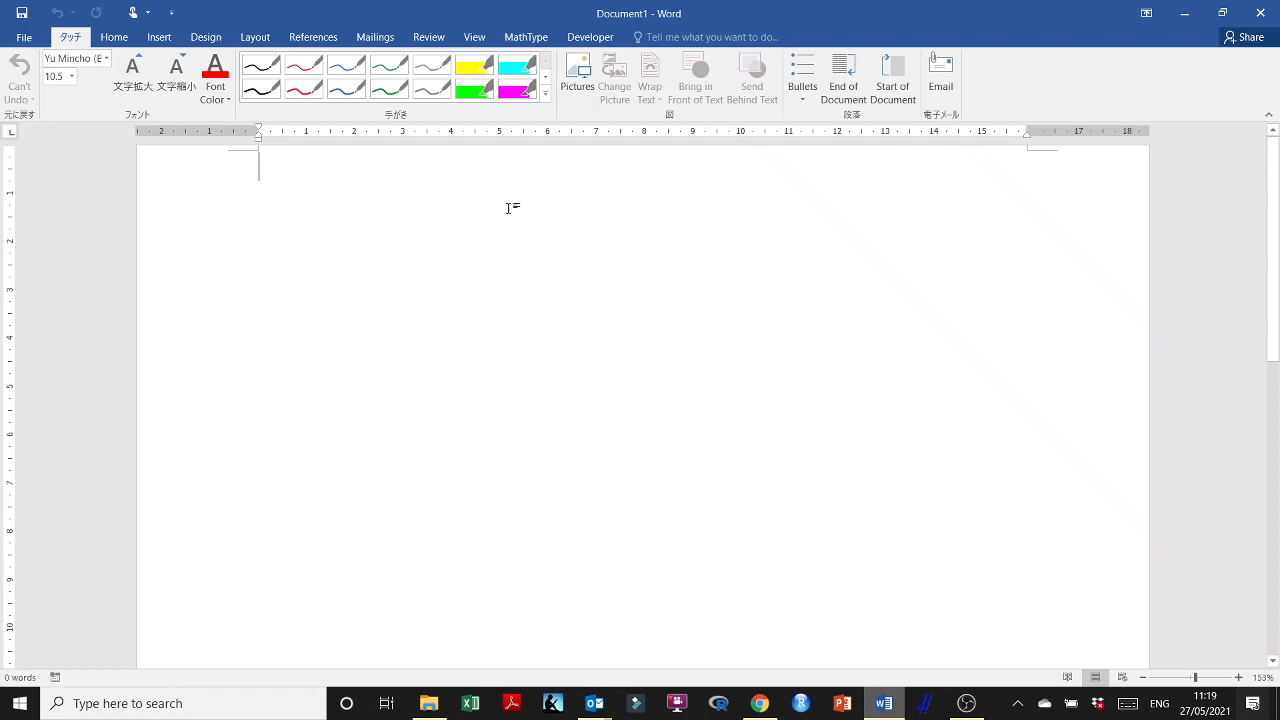
pyautogui.click(1222, 12)
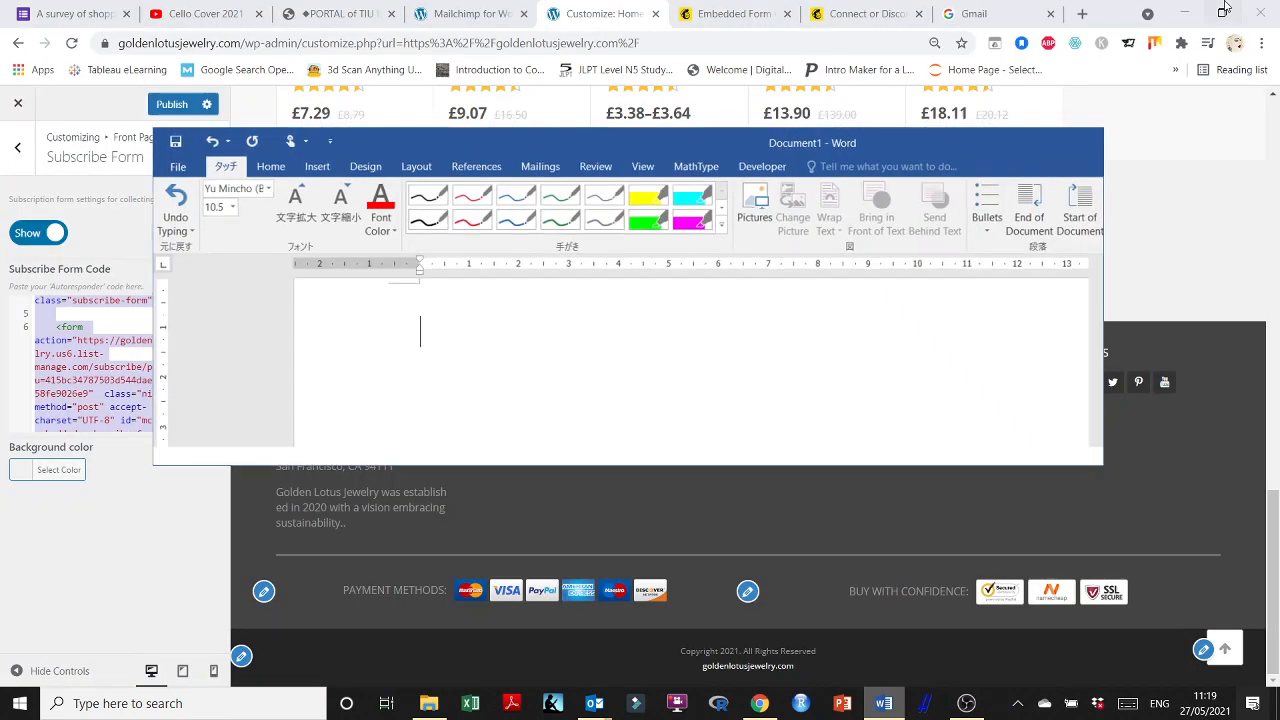
pyautogui.click(77, 347)
pyautogui.hotkey('ctrl', 'a')
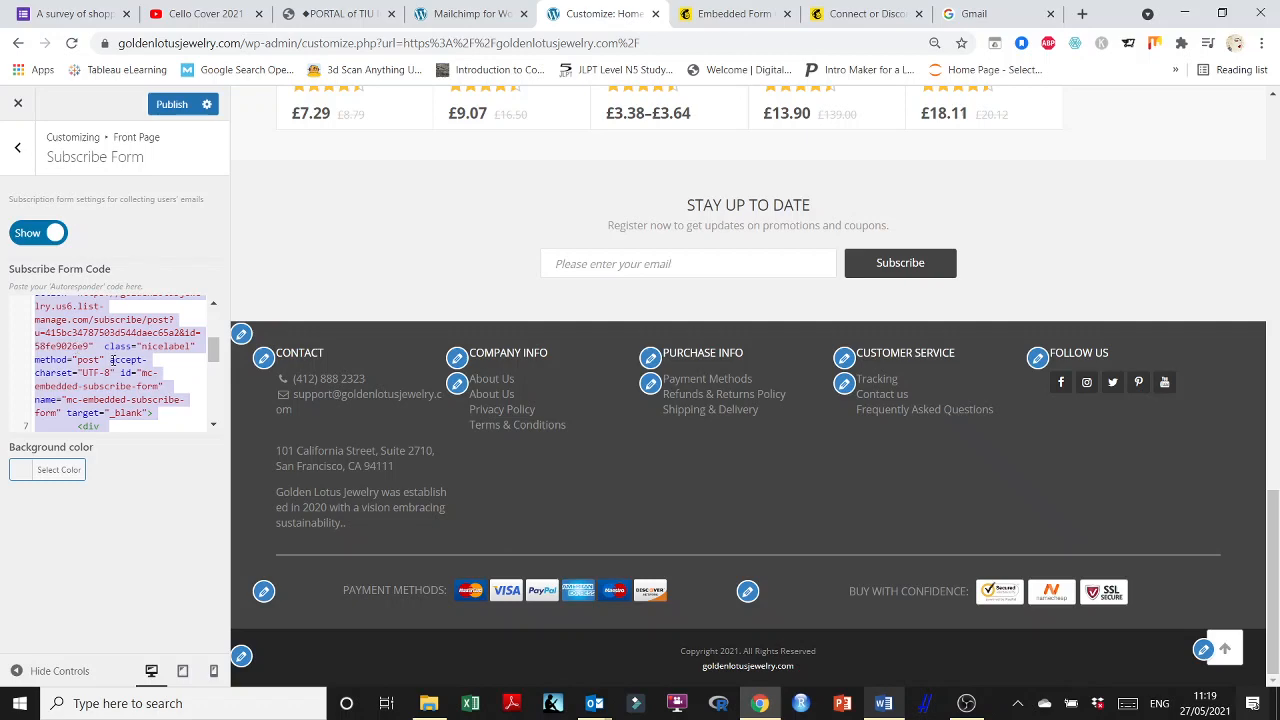
pyautogui.hotkey('ctrl', 'x')
pyautogui.click(884, 703)
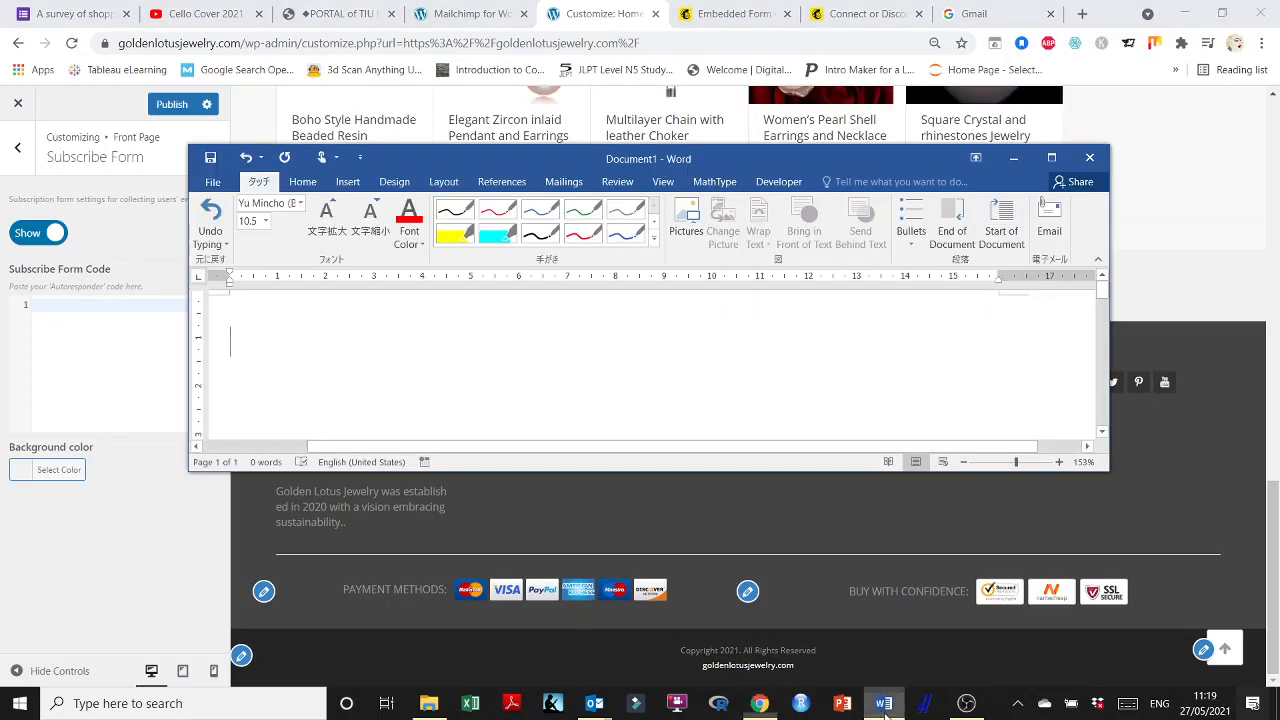
pyautogui.hotkey('ctrl', 'v')
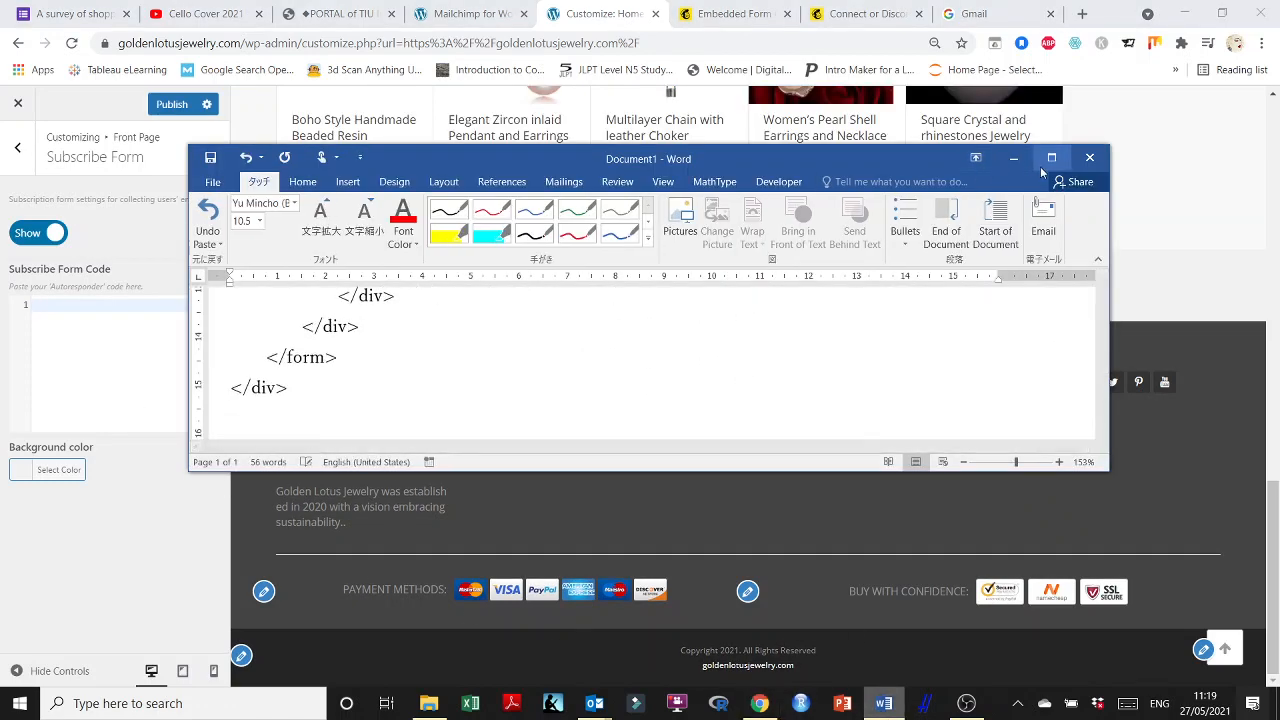
pyautogui.click(1013, 158)
pyautogui.scroll(3, 720, 544)
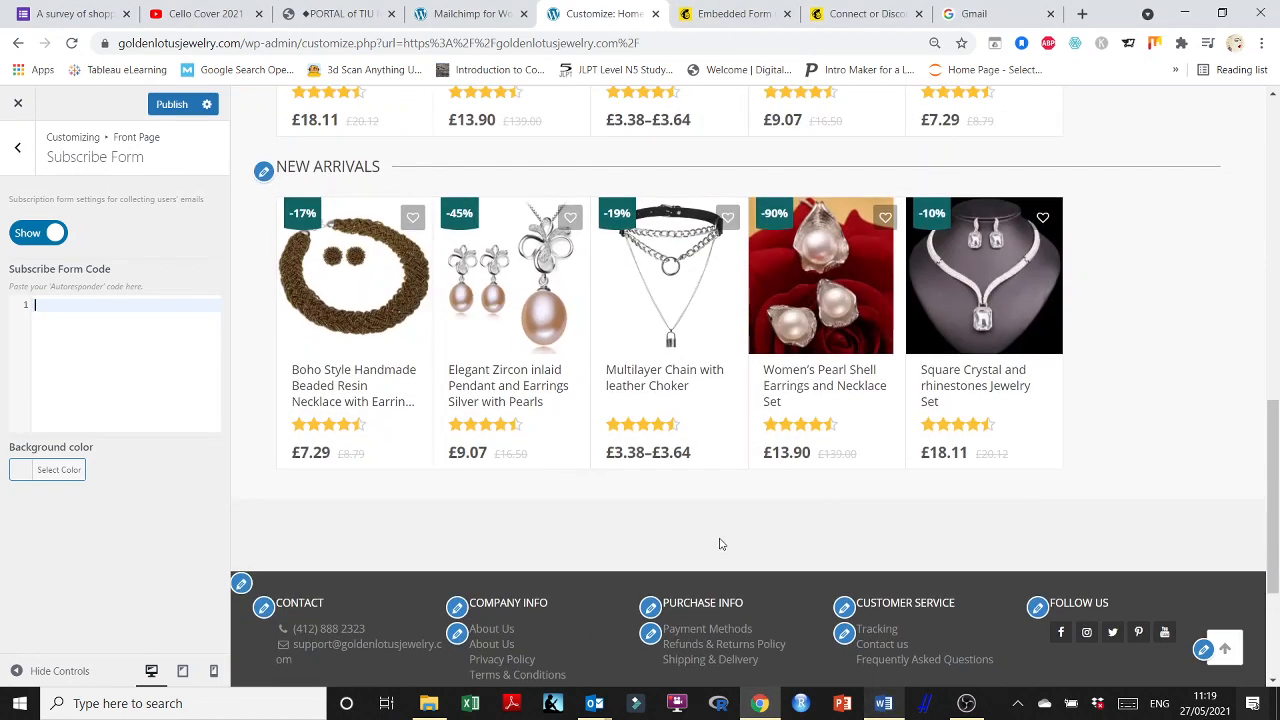
# Paste the Mailchimp embed code into the empty Subscribe Form Code box and review it.
pyautogui.click(862, 13)
pyautogui.click(712, 11)
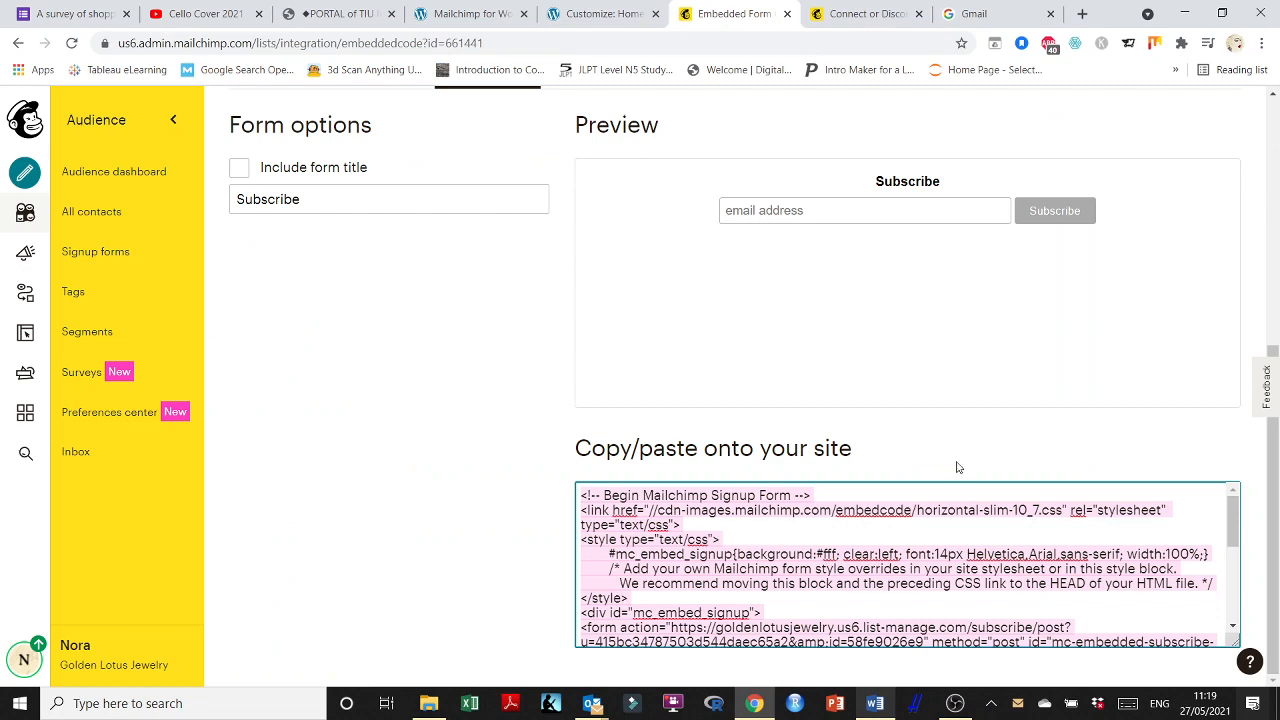
pyautogui.click(600, 13)
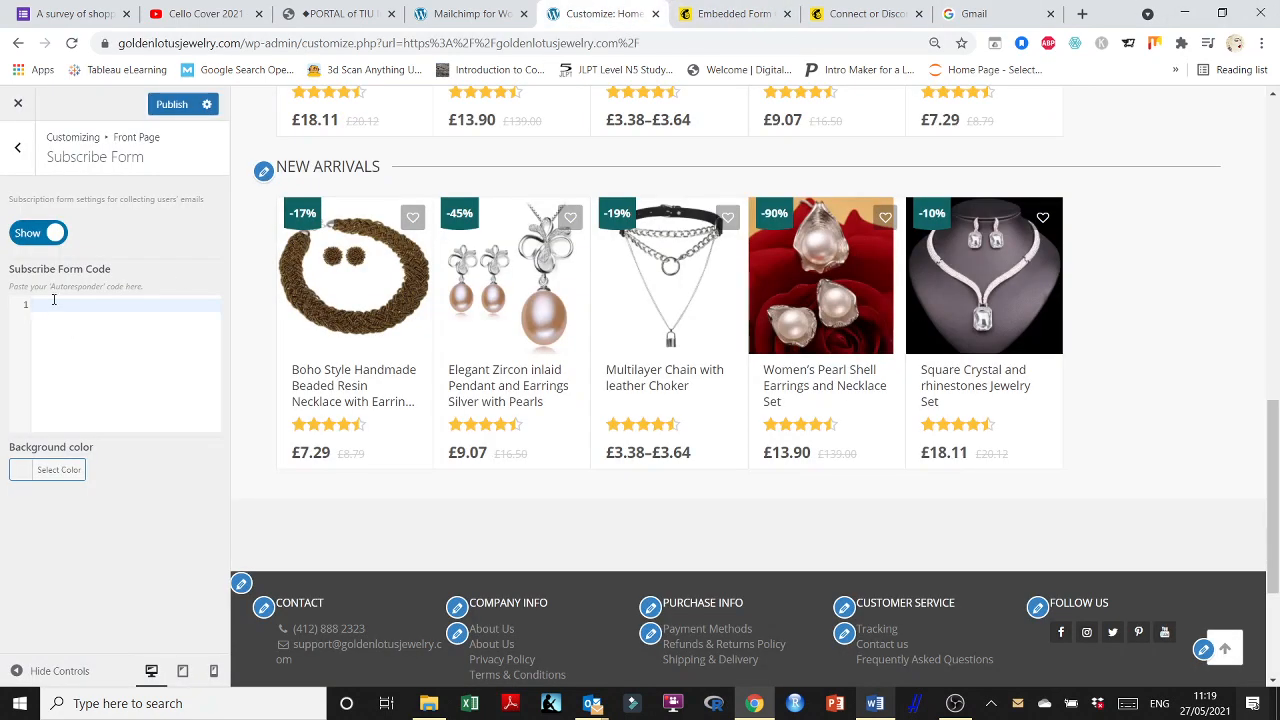
pyautogui.hotkey('ctrl', 'v')
pyautogui.scroll(-1, 620, 520)
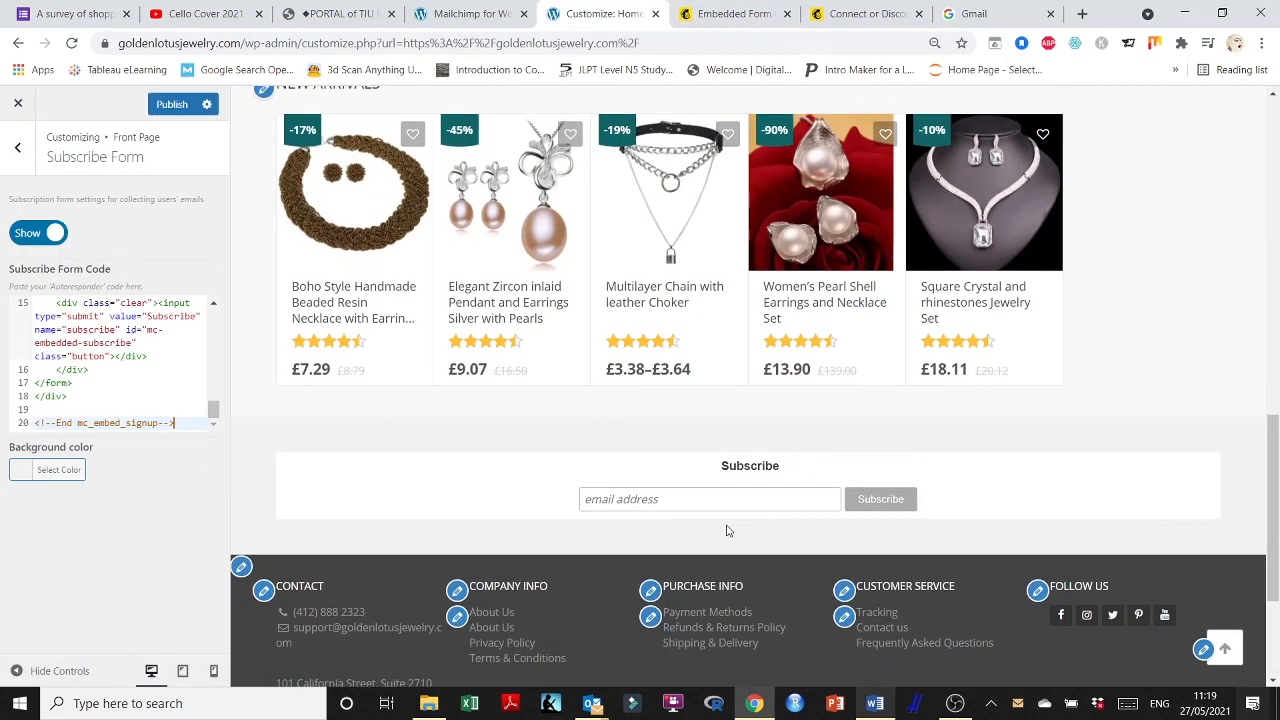
pyautogui.scroll(10, 100, 390)
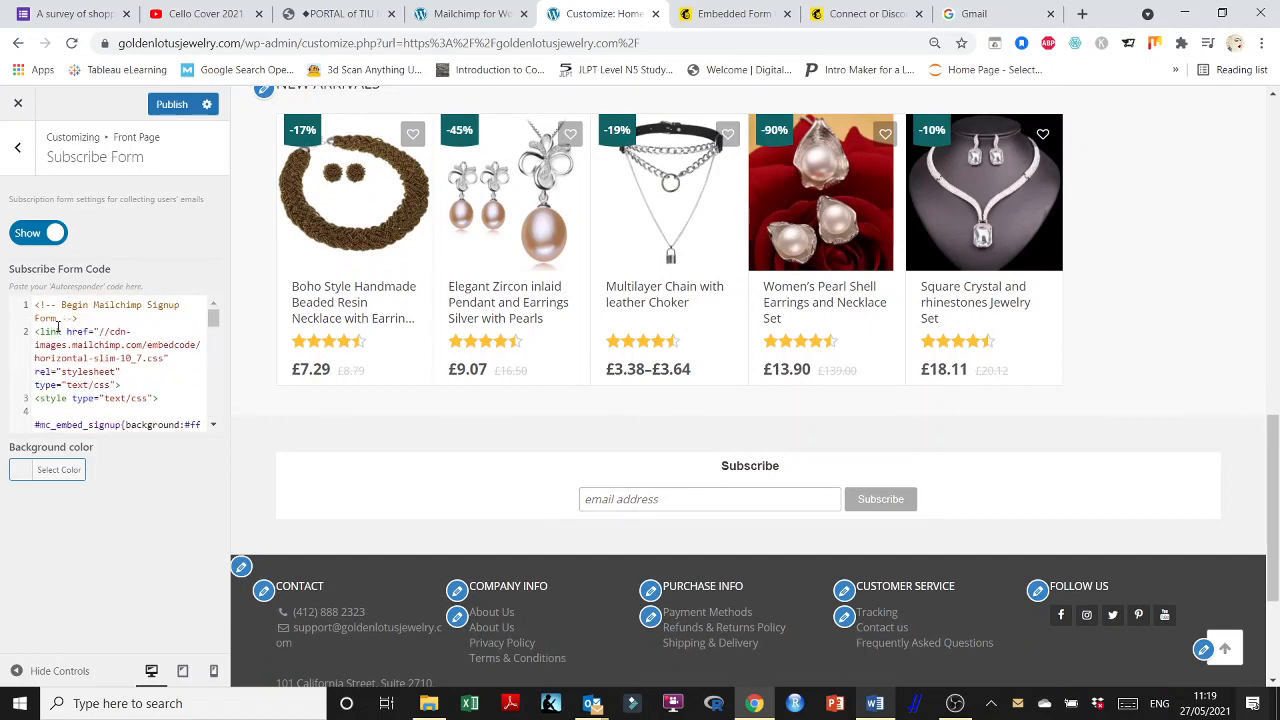
pyautogui.scroll(-2, 63, 385)
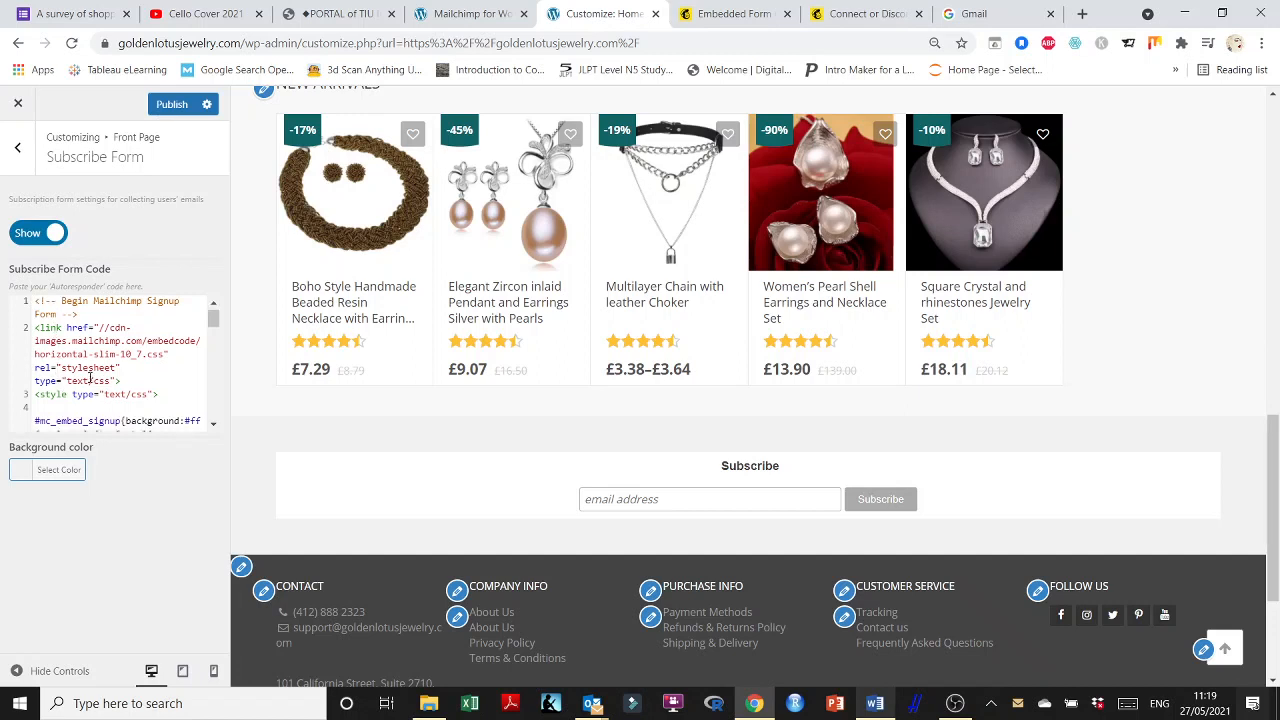
pyautogui.scroll(-4, 120, 358)
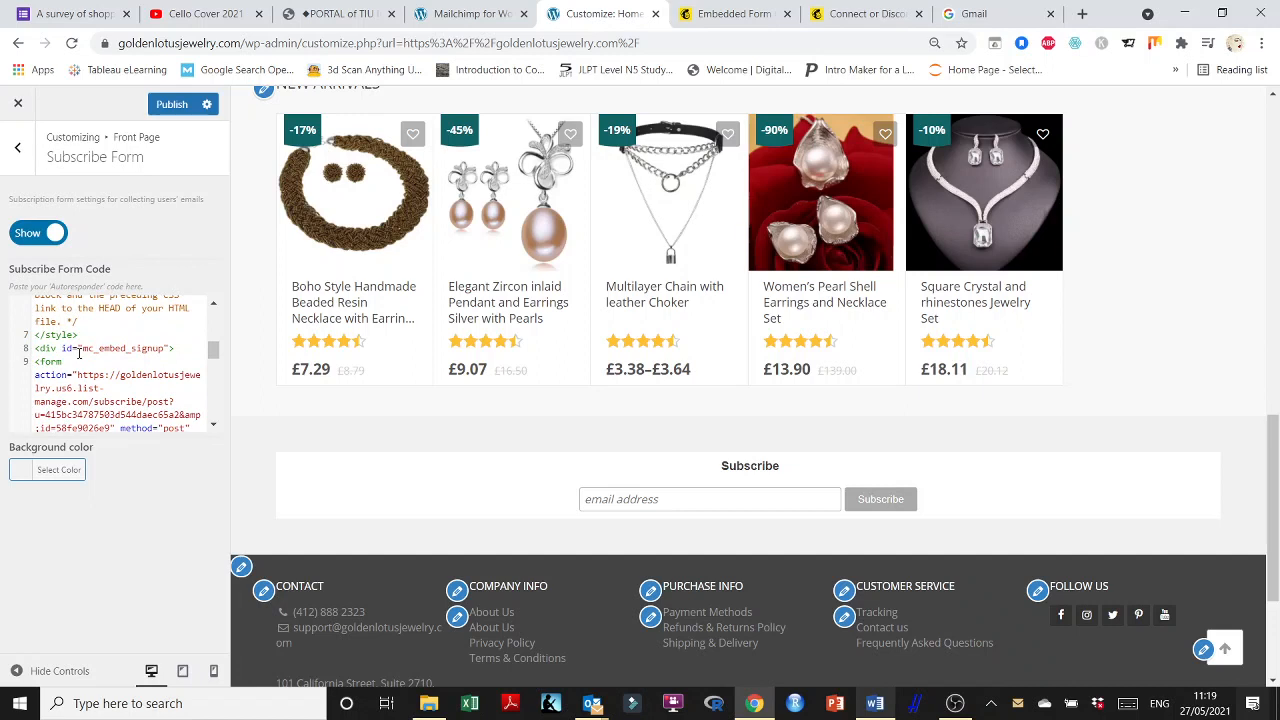
pyautogui.scroll(4, 90, 354)
pyautogui.scroll(2, 101, 355)
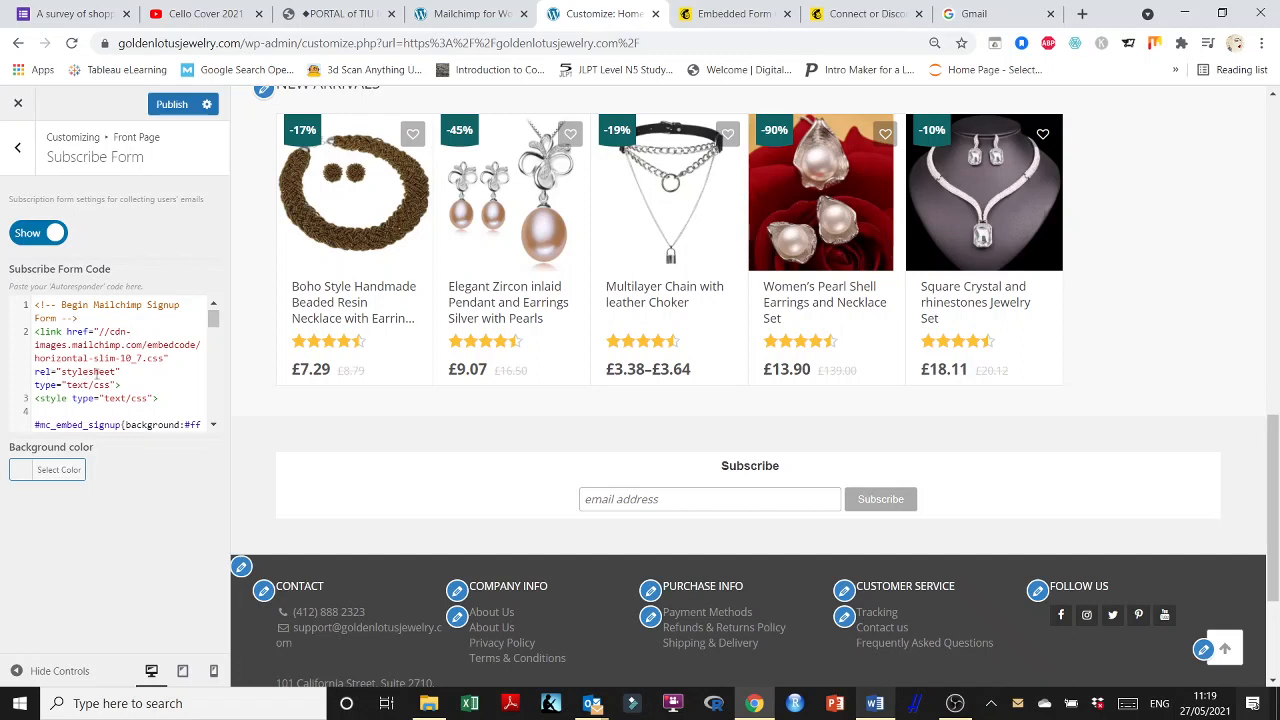
pyautogui.scroll(-2, 60, 381)
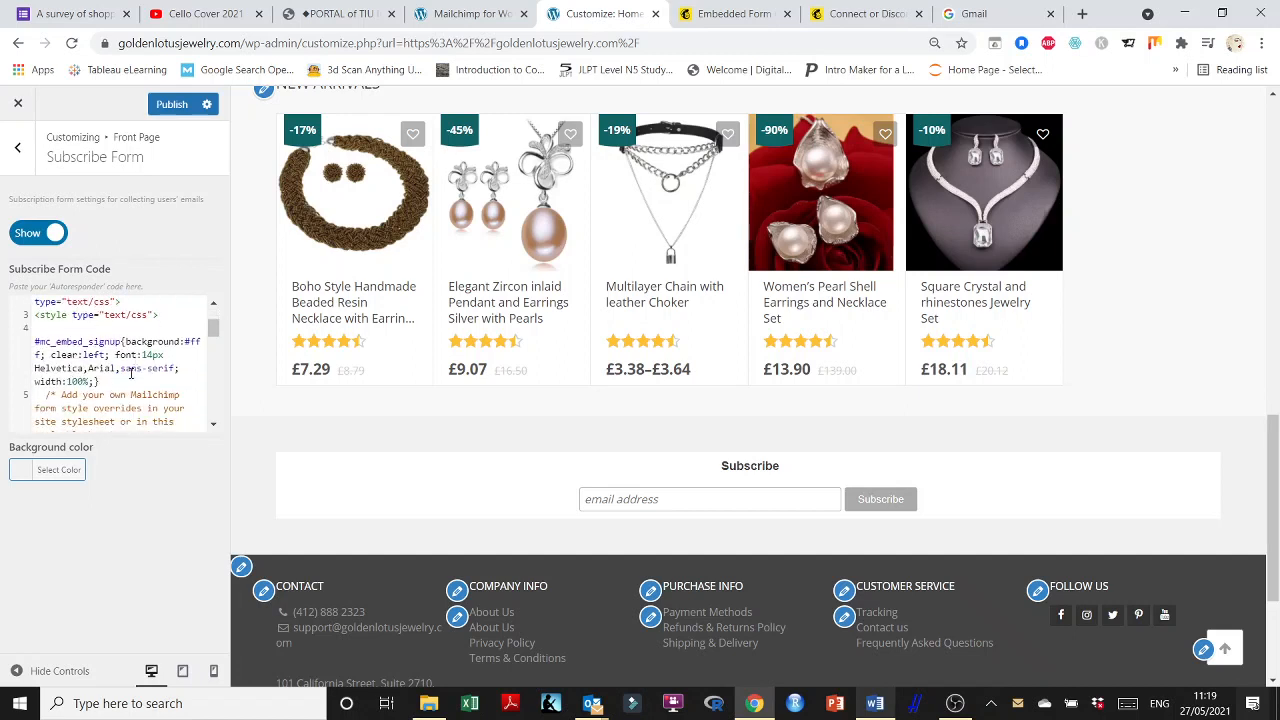
pyautogui.scroll(-2, 130, 373)
pyautogui.scroll(-2, 89, 340)
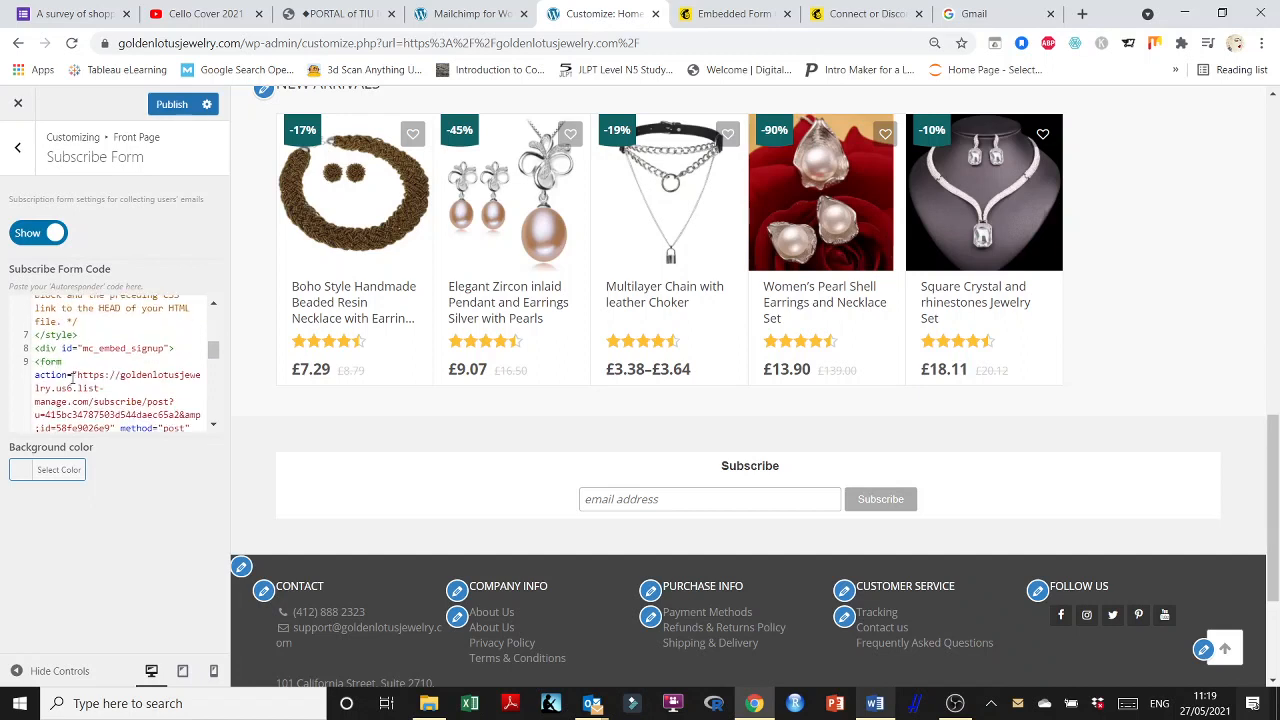
pyautogui.scroll(-5, 72, 375)
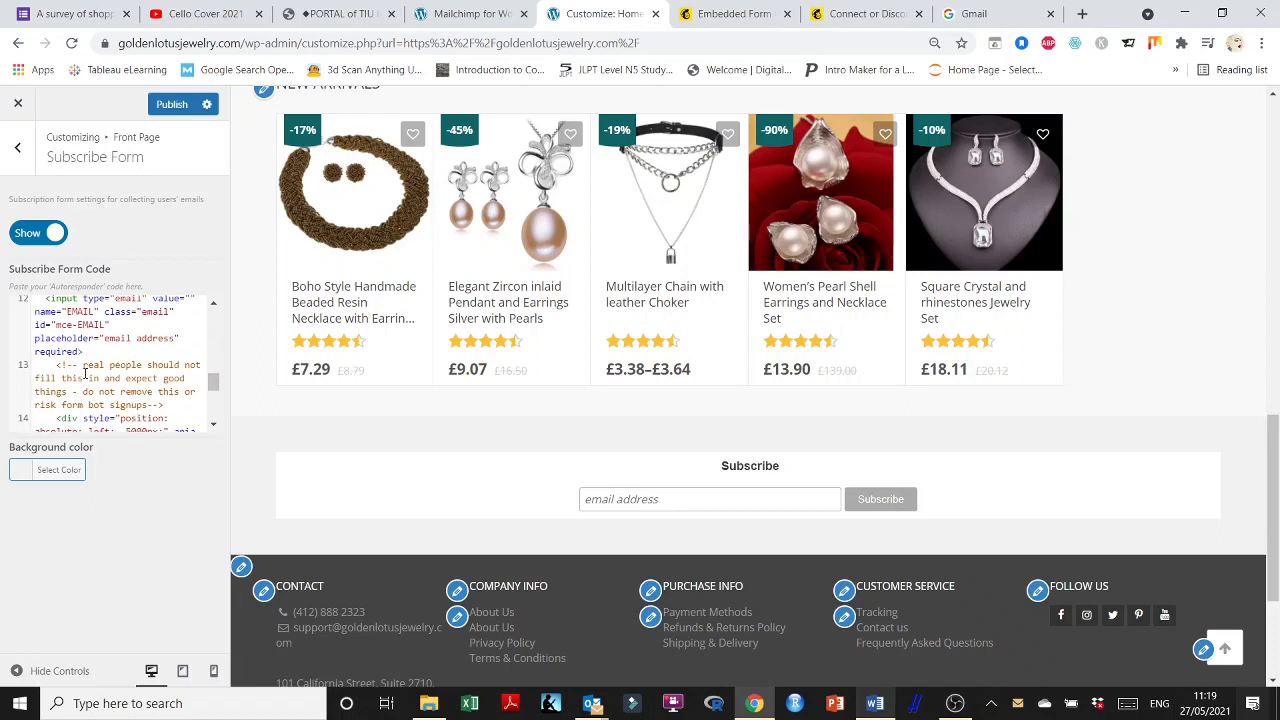
pyautogui.scroll(-2, 88, 373)
pyautogui.scroll(-3, 79, 365)
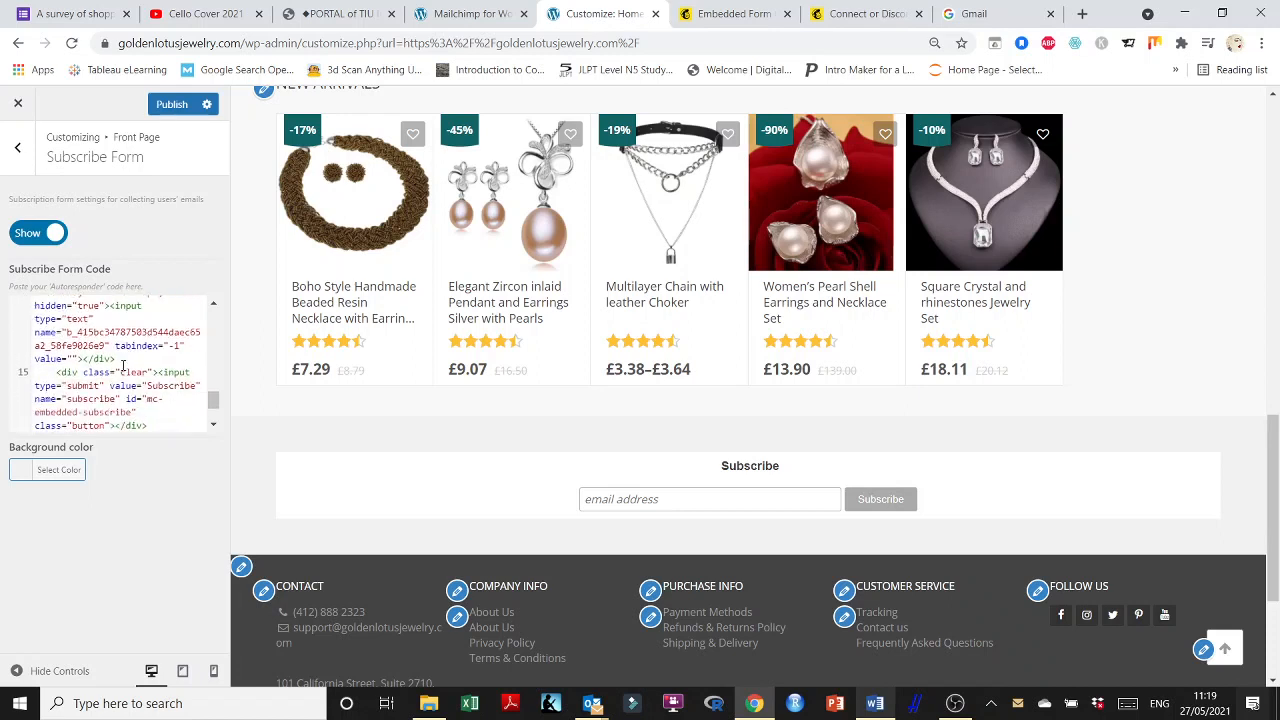
pyautogui.scroll(-3, 90, 366)
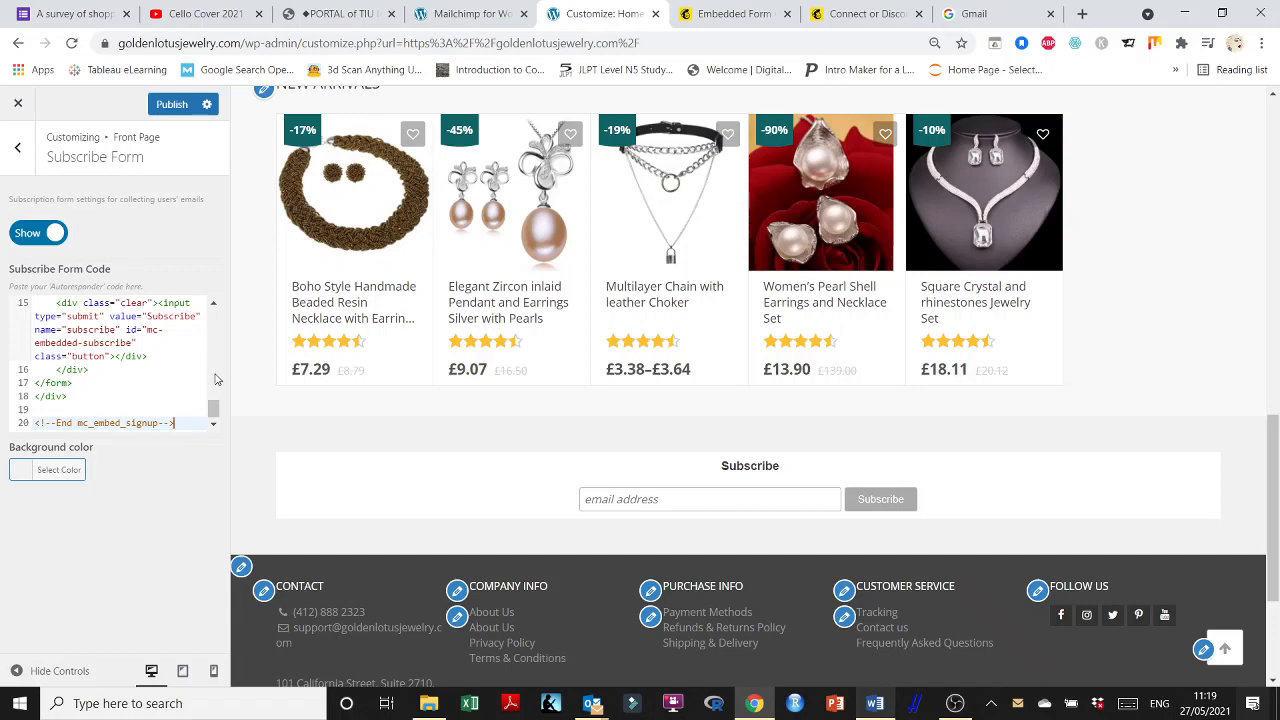
pyautogui.moveTo(214, 408); pyautogui.dragTo(217, 317)
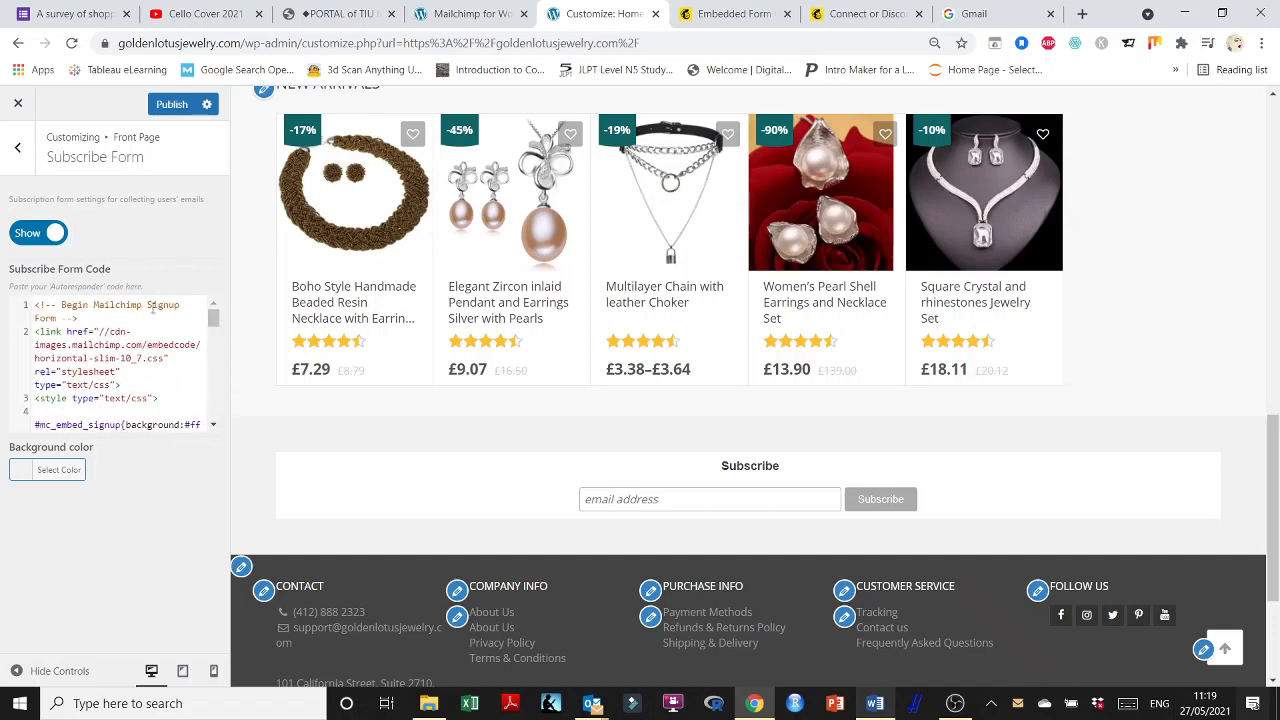
# Copy the old 'Stay up to date' subscribe-title line from Word onto a new first code line.
pyautogui.click(35, 305)
pyautogui.press('Return')
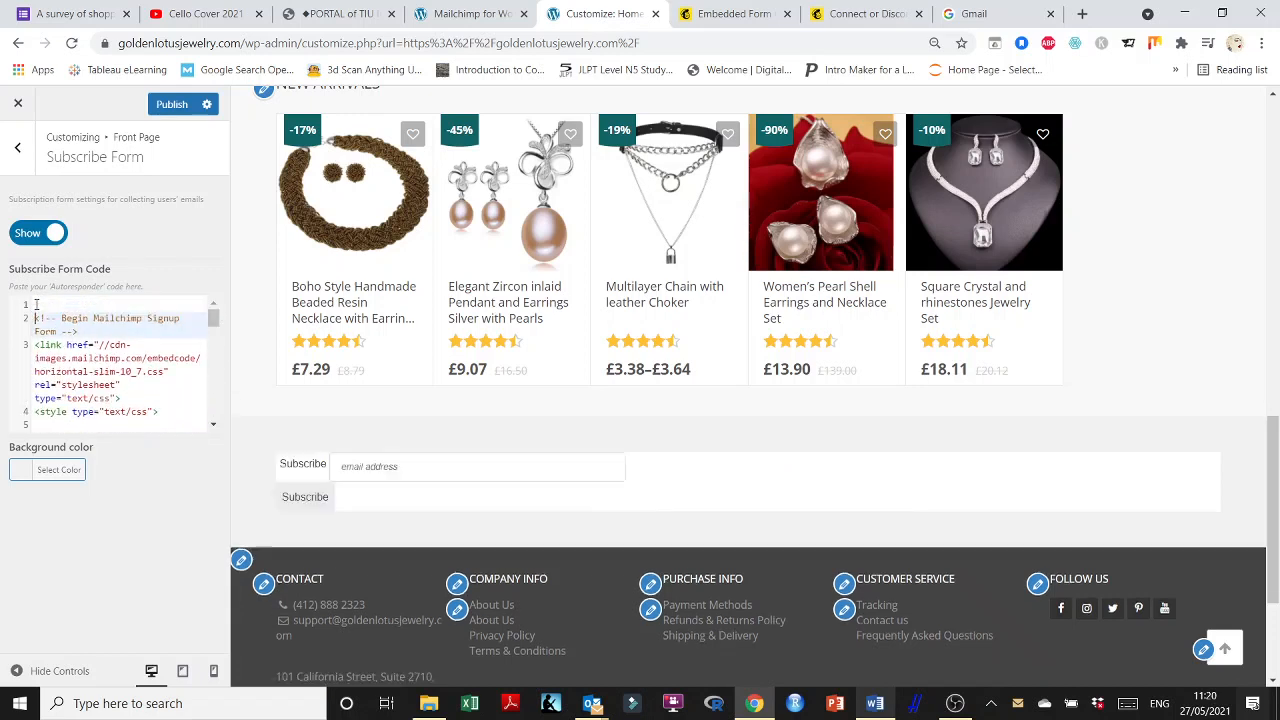
pyautogui.click(875, 703)
pyautogui.scroll(3, 666, 386)
pyautogui.scroll(5, 660, 380)
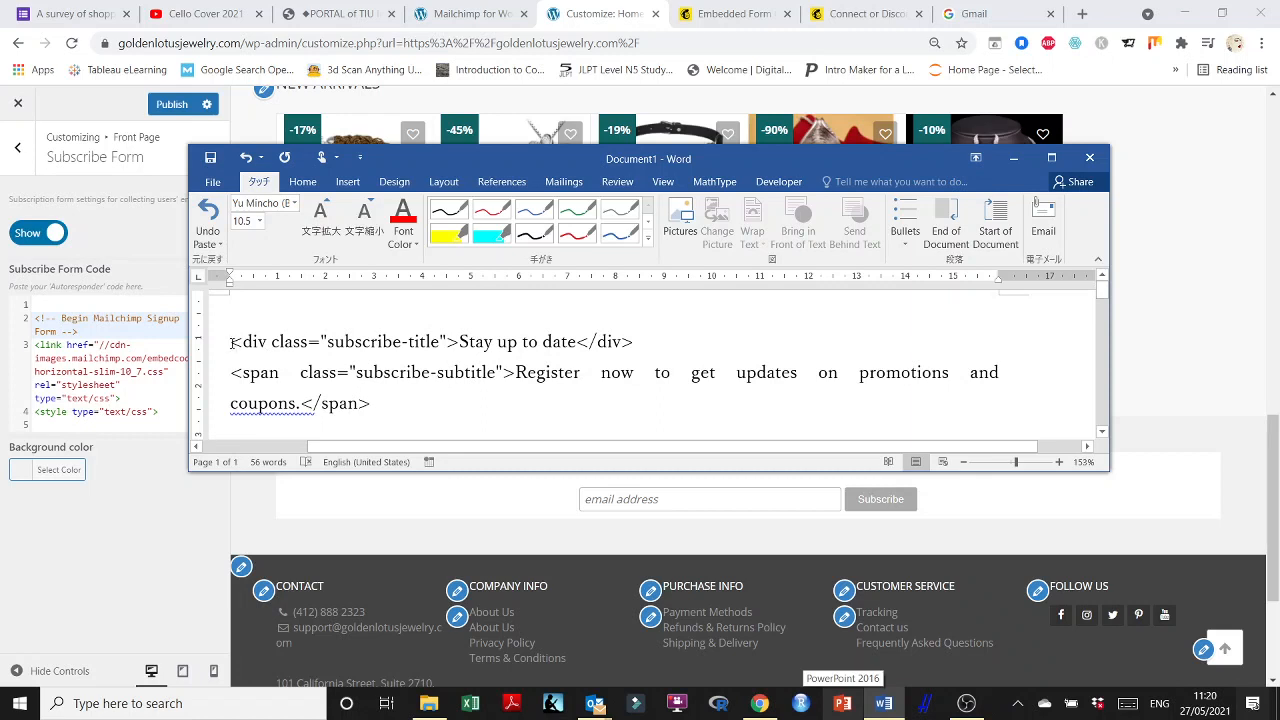
pyautogui.moveTo(231, 341); pyautogui.dragTo(668, 348)
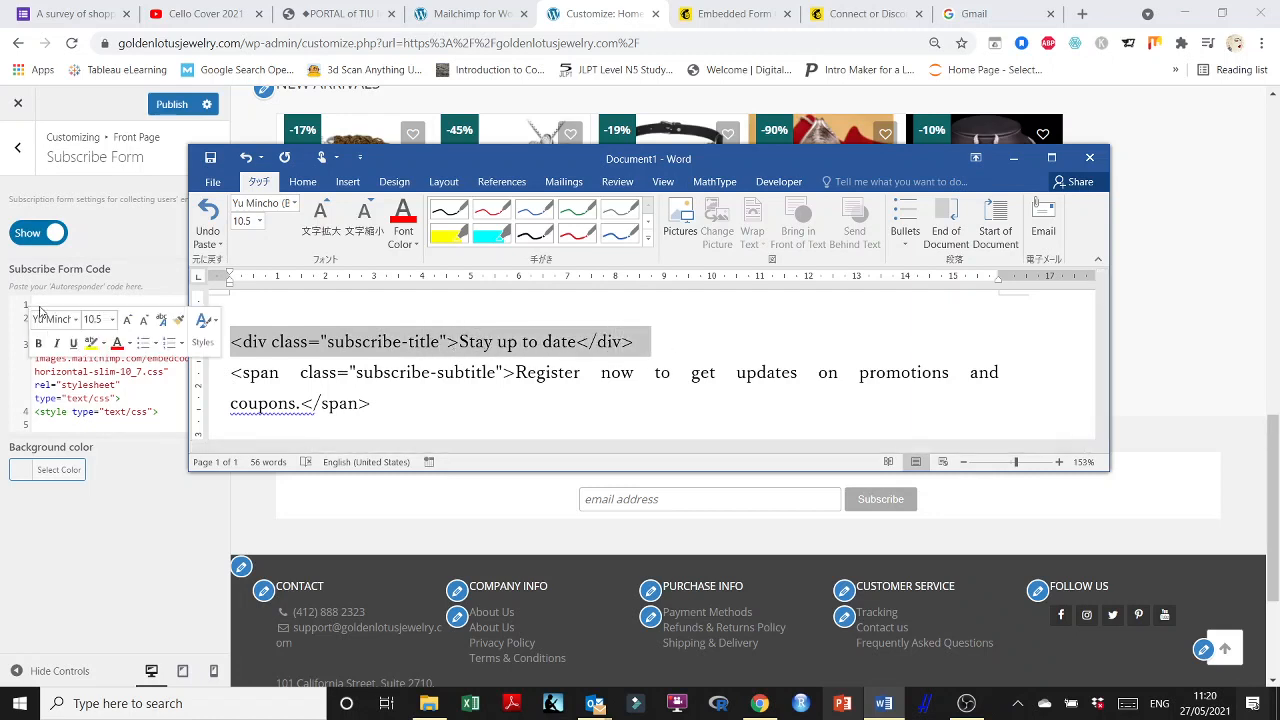
pyautogui.click(40, 304)
pyautogui.hotkey('ctrl', 'v')
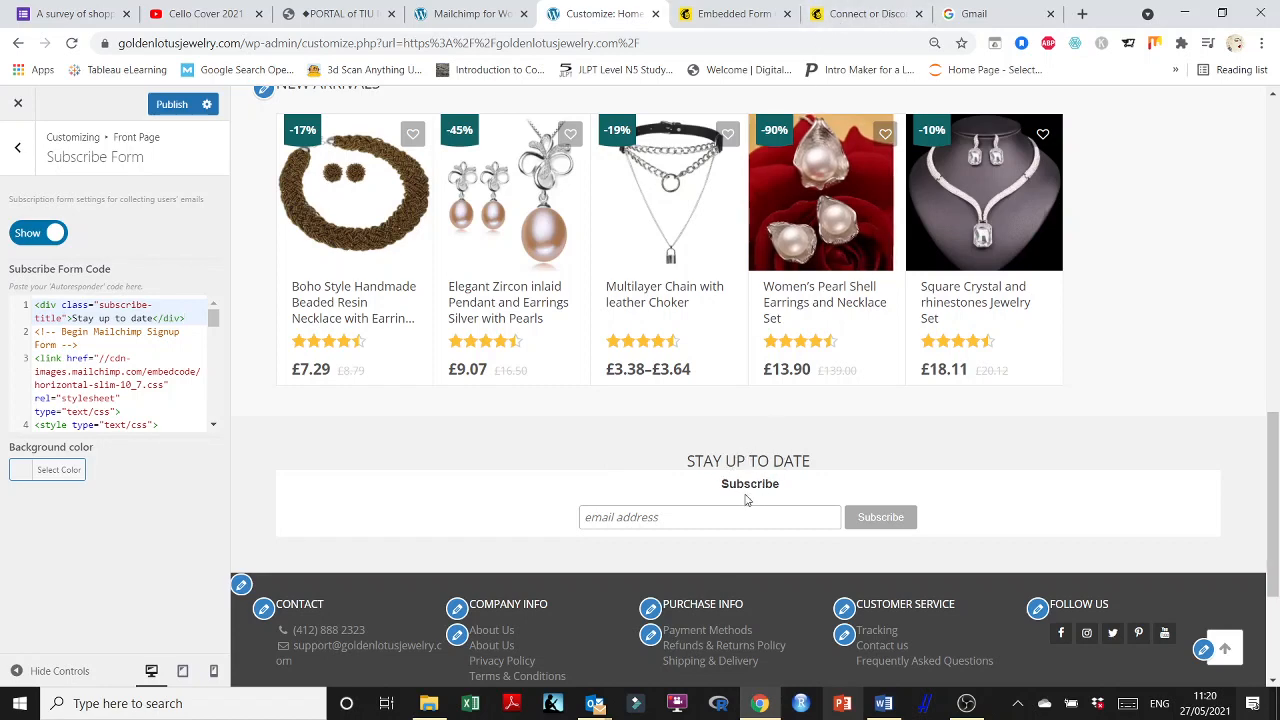
pyautogui.click(858, 14)
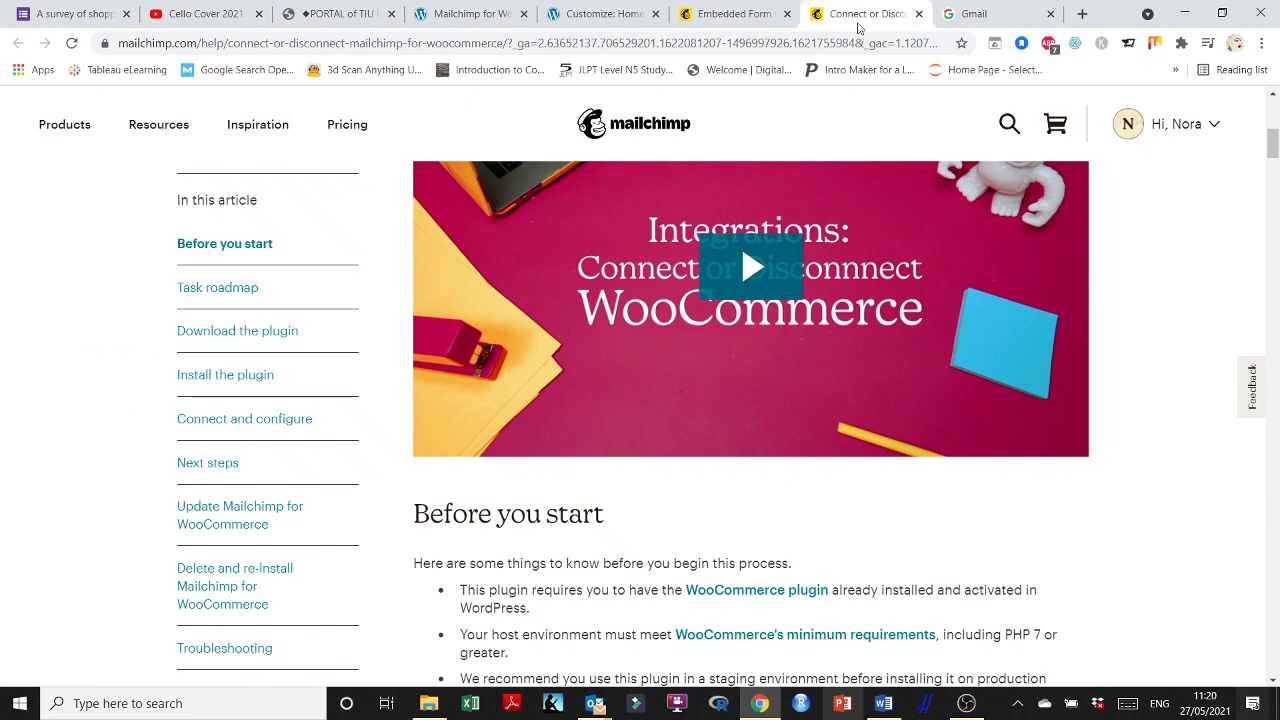
# Try the embedded form's title options, ending with the 'Subscribe' title left unchanged.
pyautogui.click(773, 12)
pyautogui.scroll(1, 714, 337)
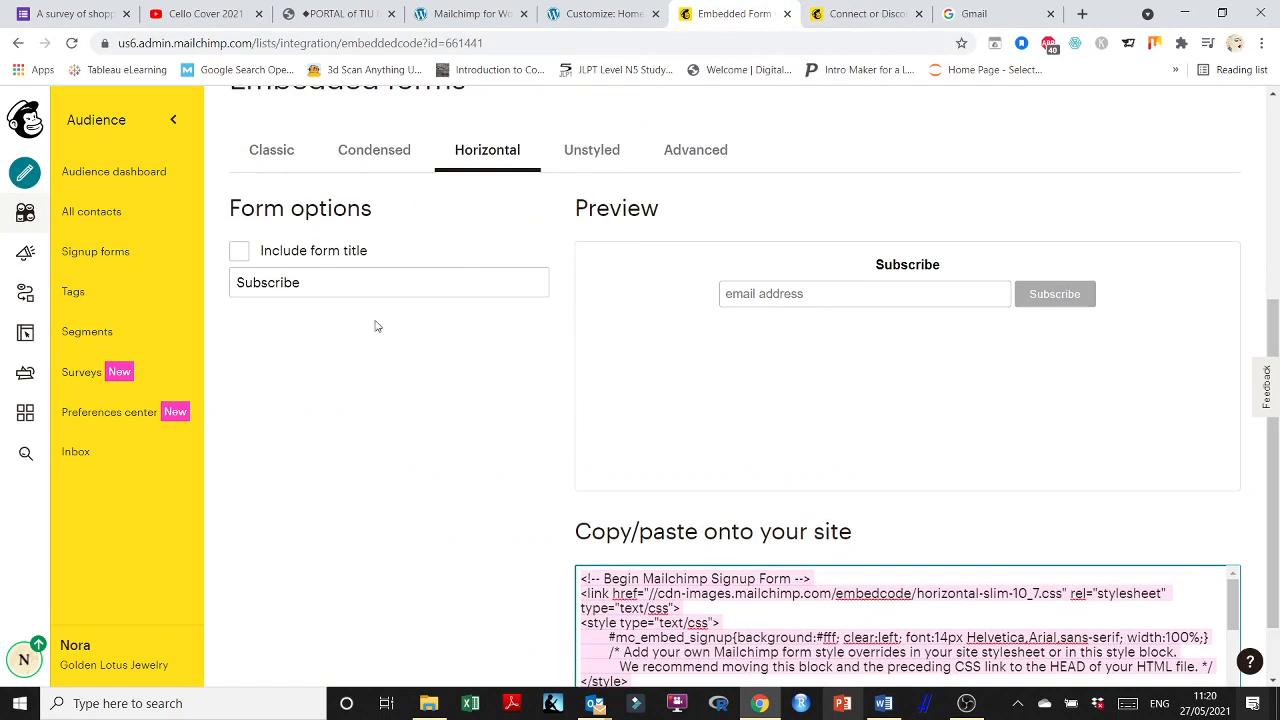
pyautogui.click(239, 253)
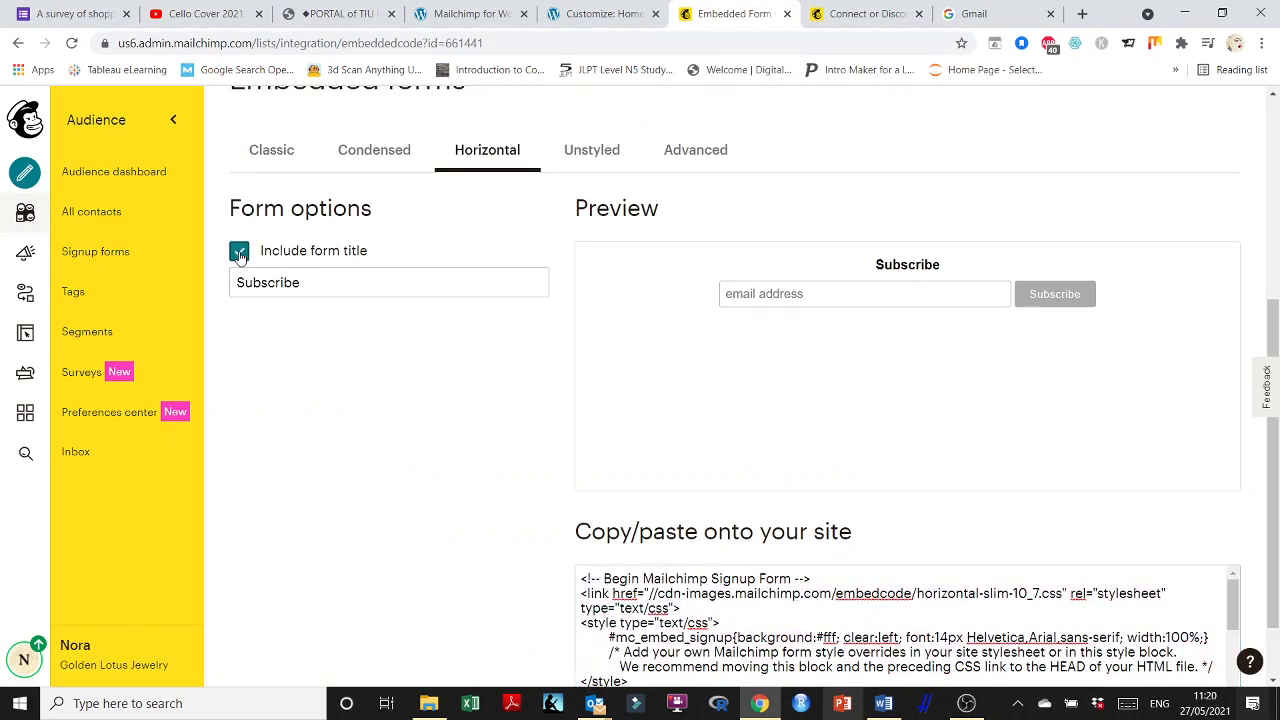
pyautogui.click(239, 253)
pyautogui.scroll(2, 754, 366)
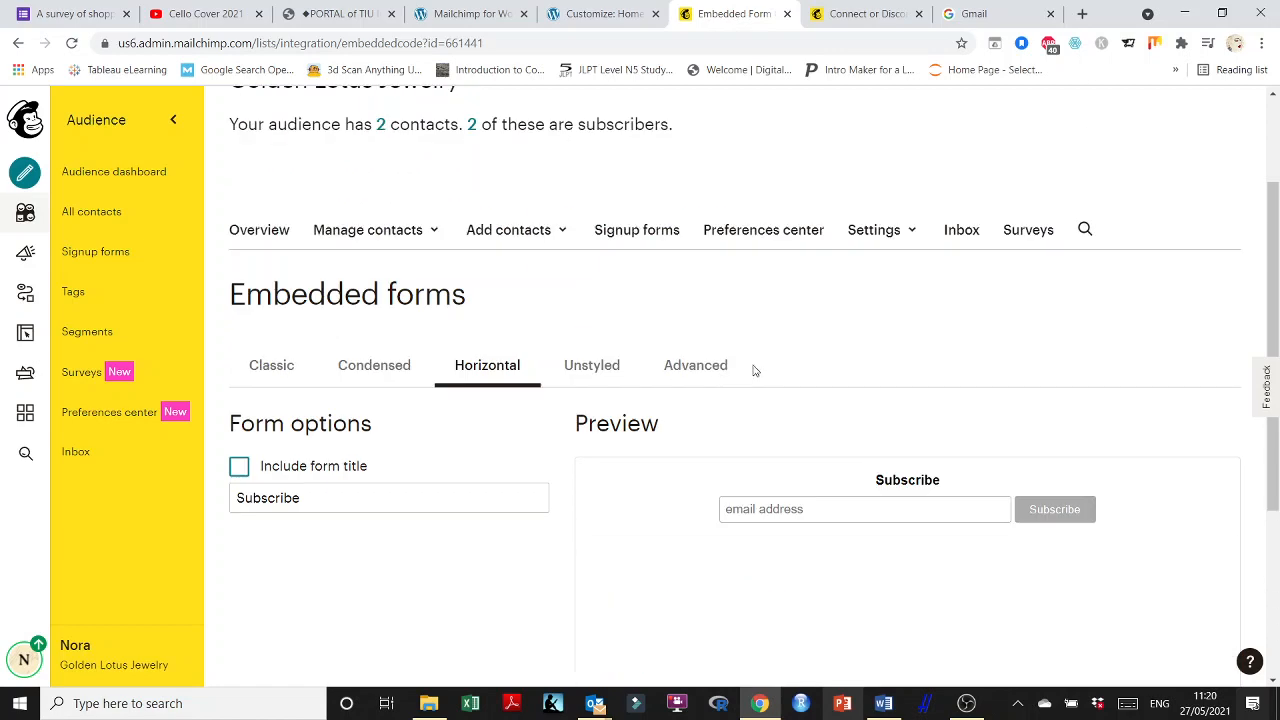
pyautogui.scroll(-3, 1029, 334)
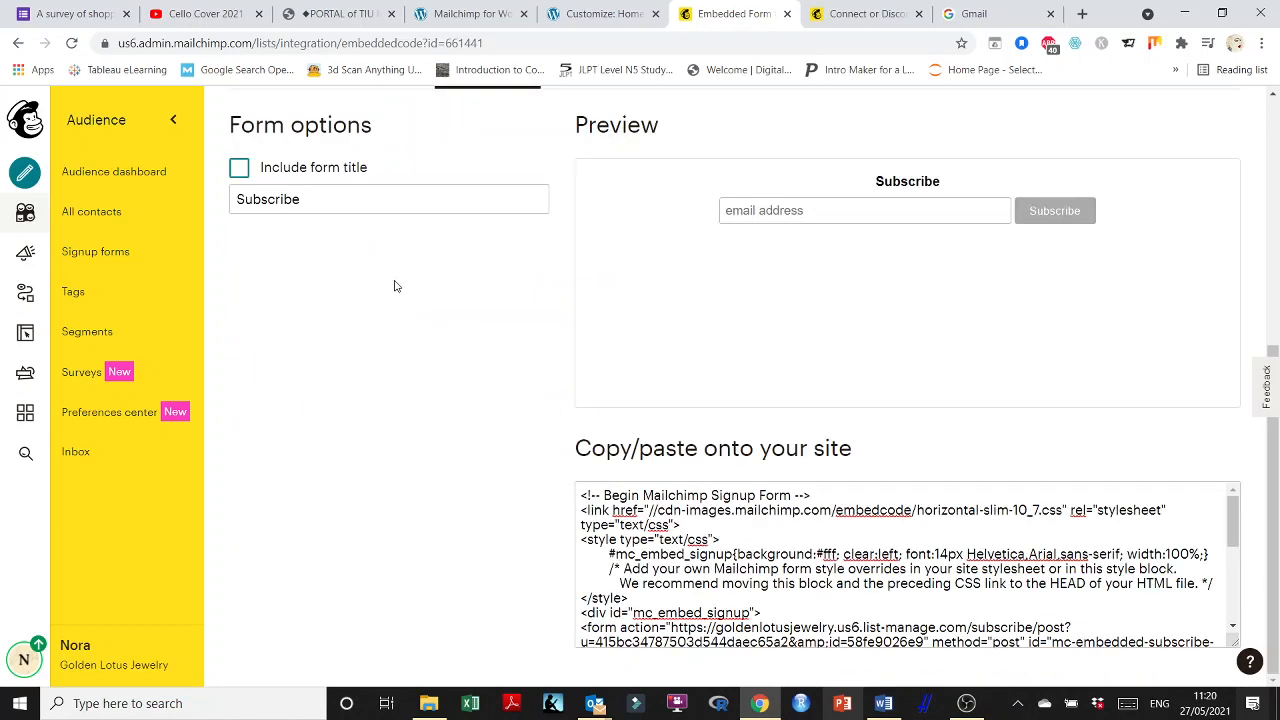
pyautogui.scroll(2, 394, 283)
pyautogui.click(270, 366)
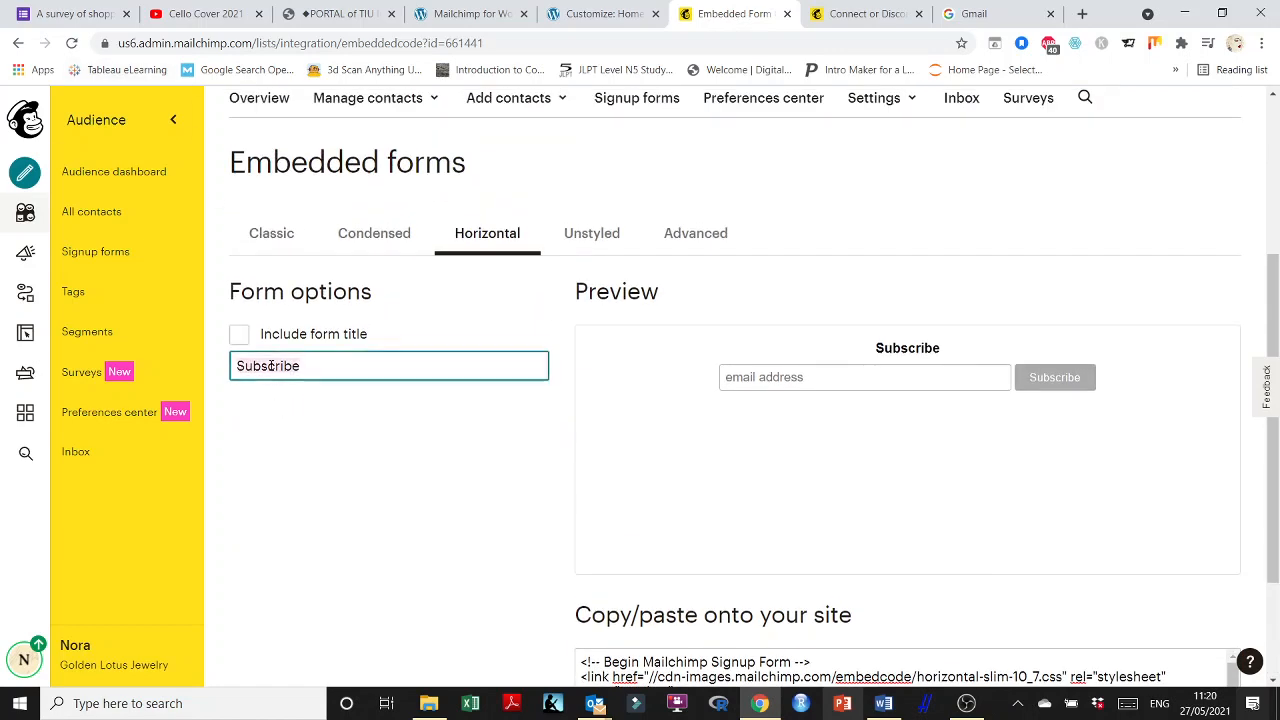
pyautogui.press('BackSpace')
pyautogui.hotkey('ctrl', 'z')
pyautogui.click(288, 411)
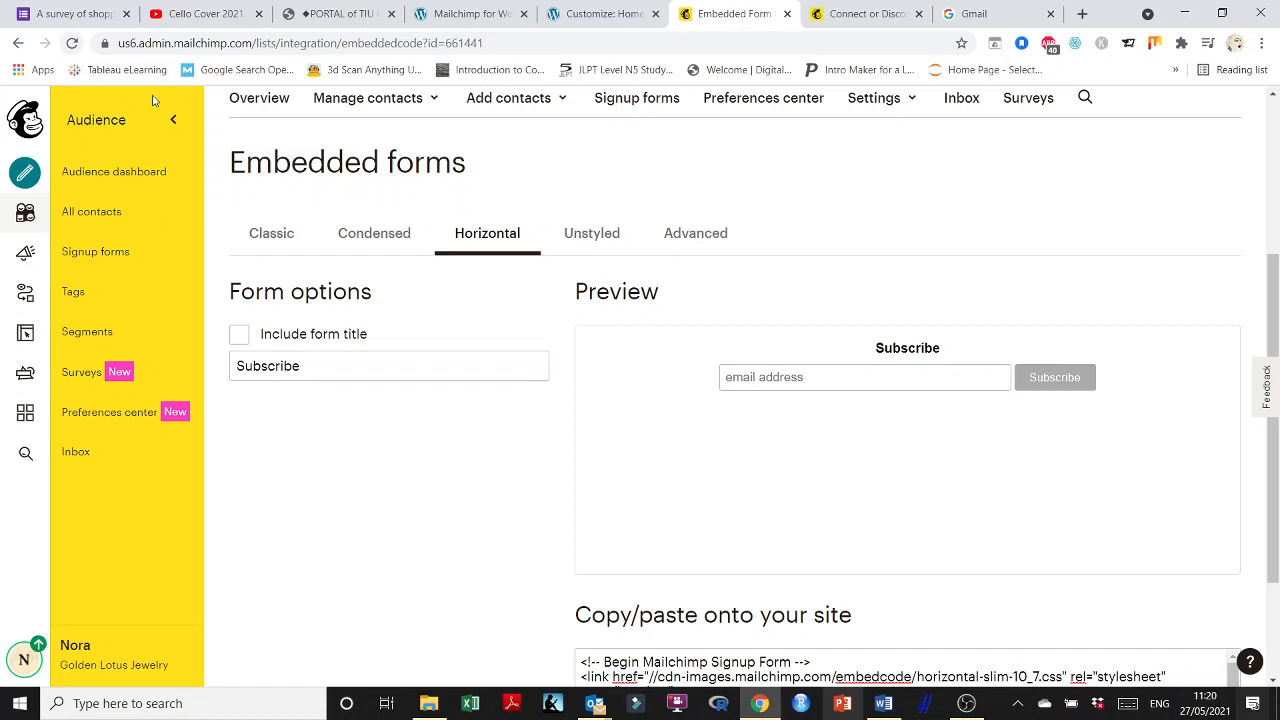
# Select all of the horizontal form's embed code to copy, then go back to the customizer.
pyautogui.scroll(-2, 1104, 470)
pyautogui.scroll(5, 1140, 430)
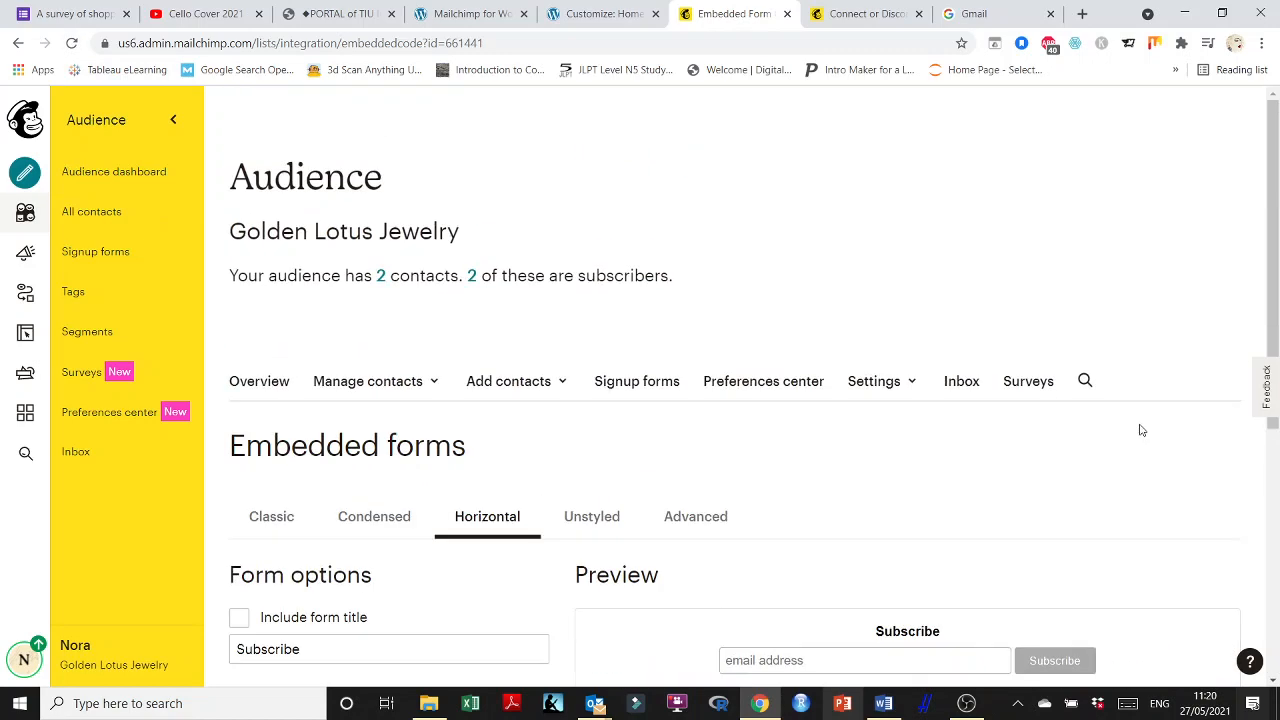
pyautogui.scroll(-4, 1141, 429)
pyautogui.scroll(-1, 1141, 429)
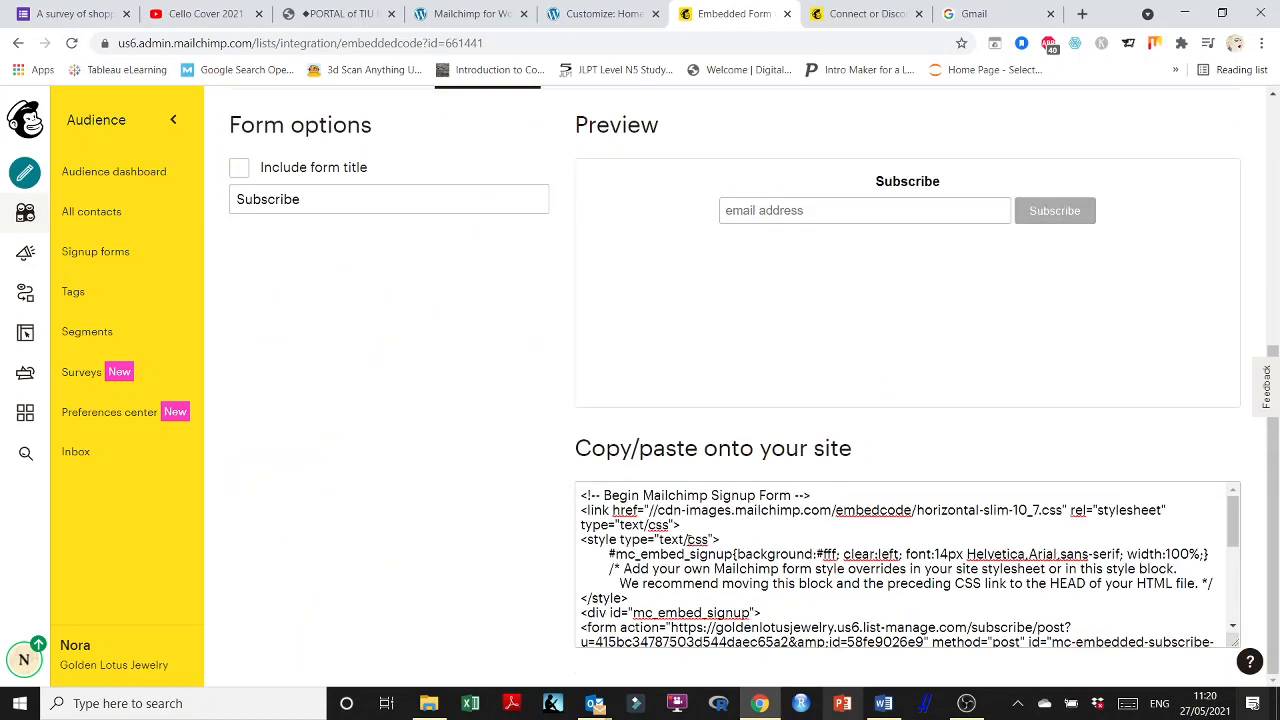
pyautogui.click(664, 553)
pyautogui.hotkey('ctrl', 'a')
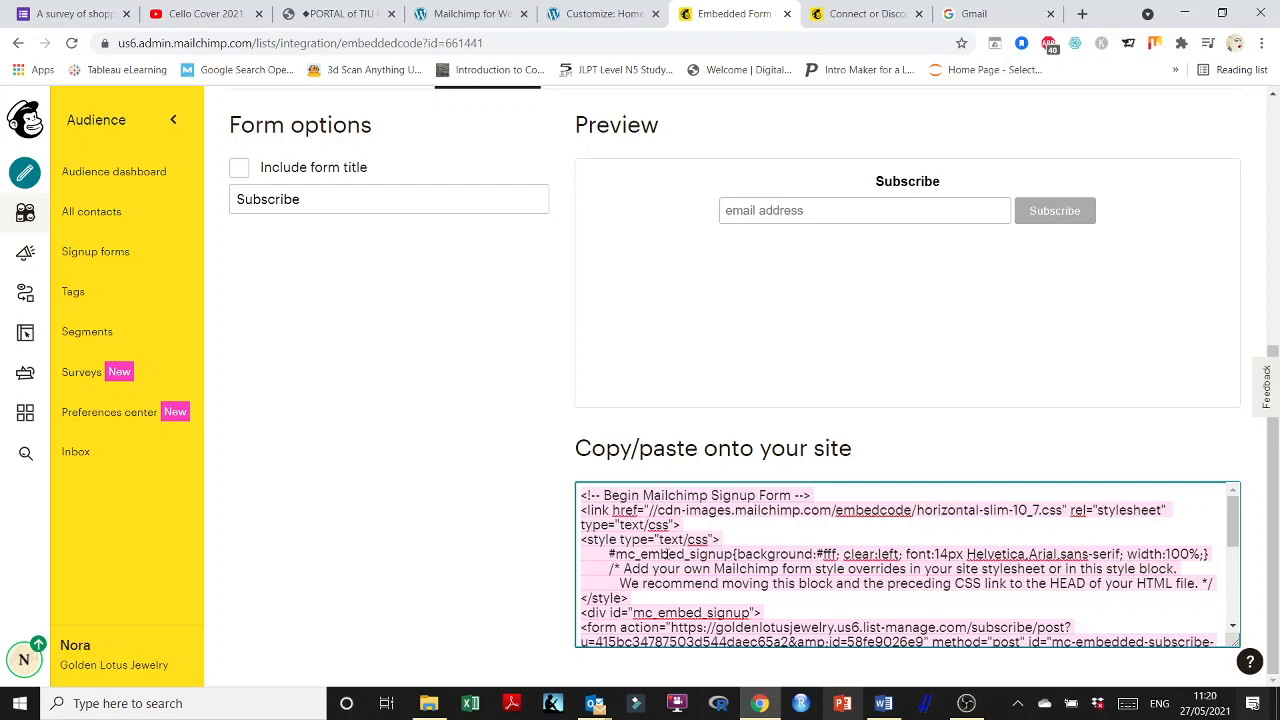
pyautogui.click(618, 12)
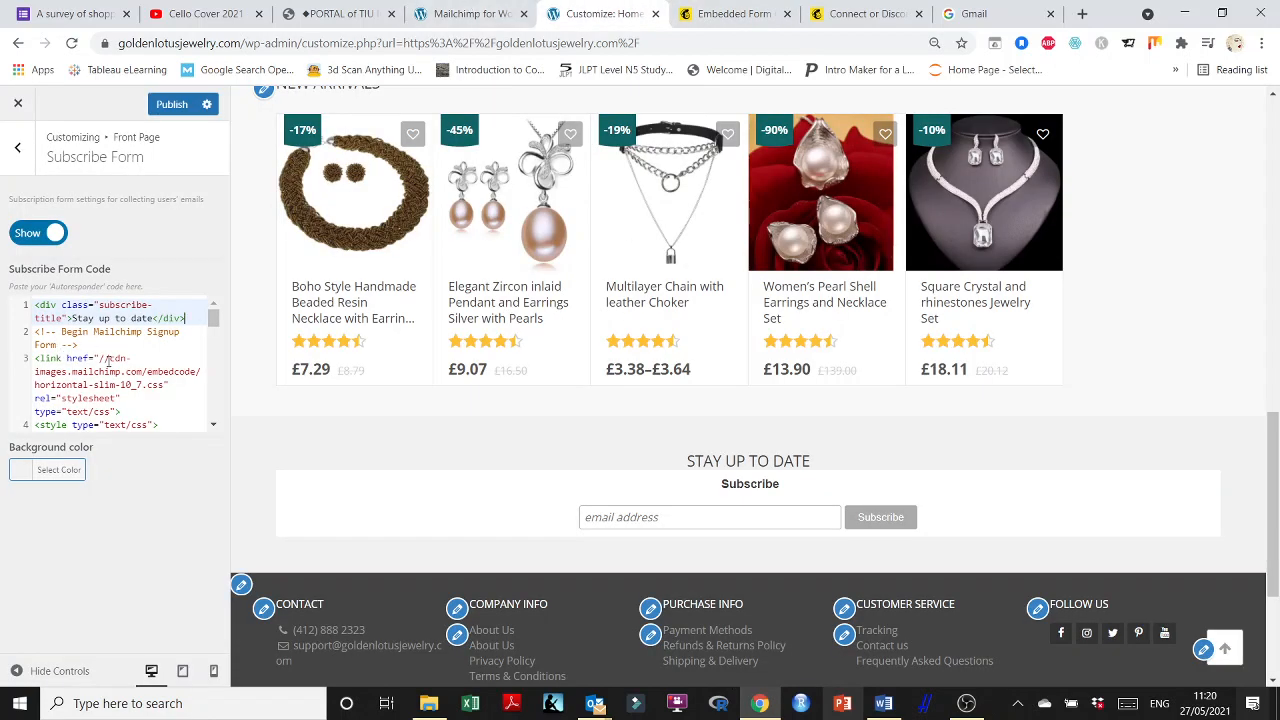
# Review the Stay up to date subscribe form code and publish the front page changes.
pyautogui.scroll(-2, 108, 360)
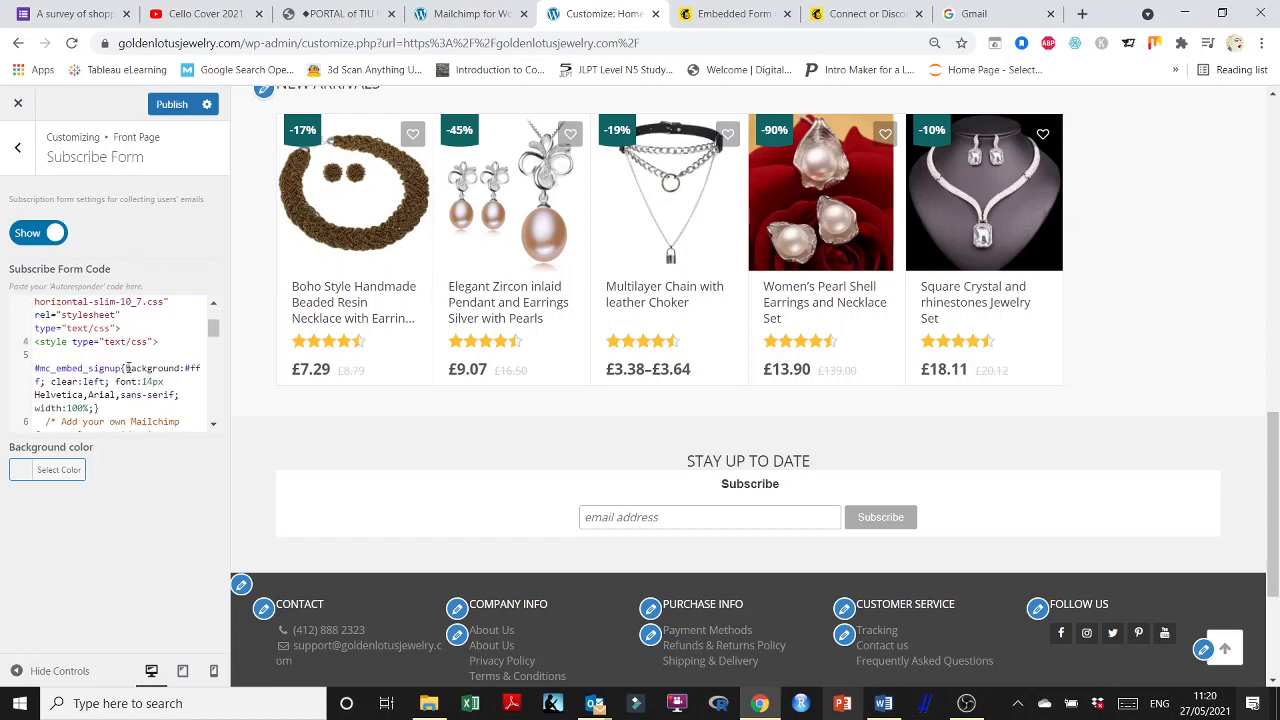
pyautogui.scroll(-1, 127, 367)
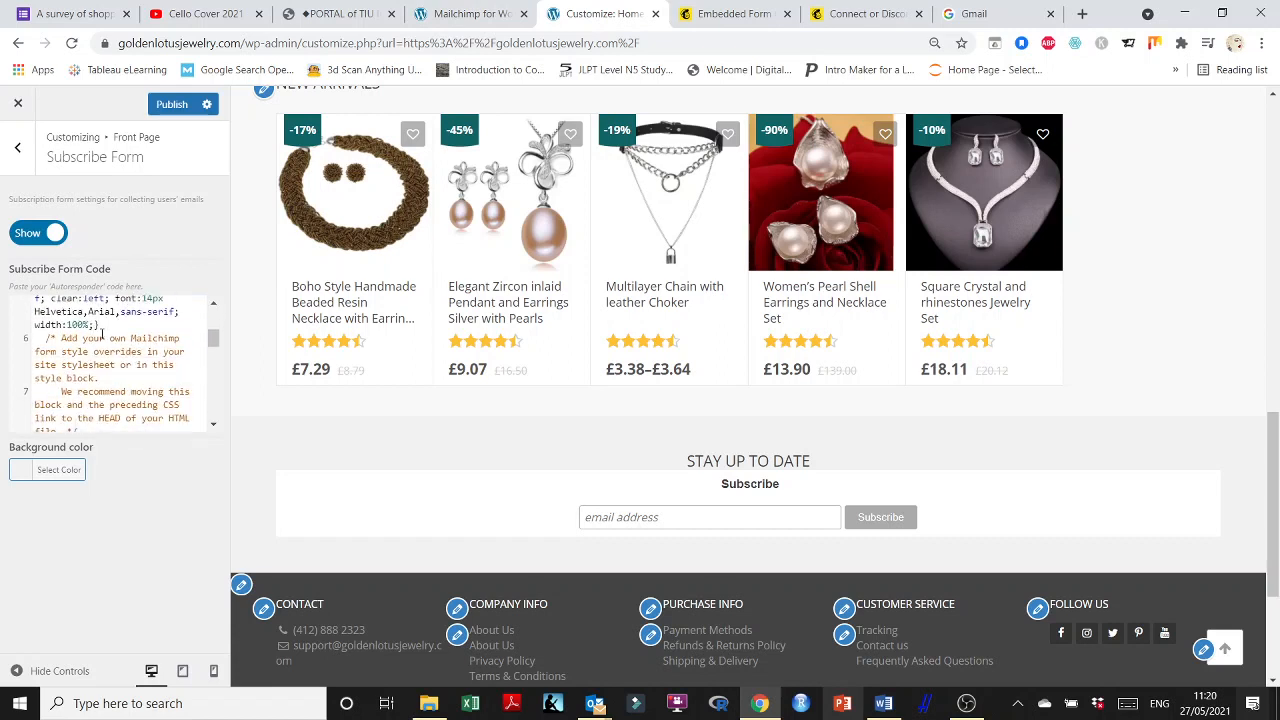
pyautogui.scroll(-2, 97, 332)
pyautogui.scroll(1, 100, 334)
pyautogui.scroll(-3, 101, 334)
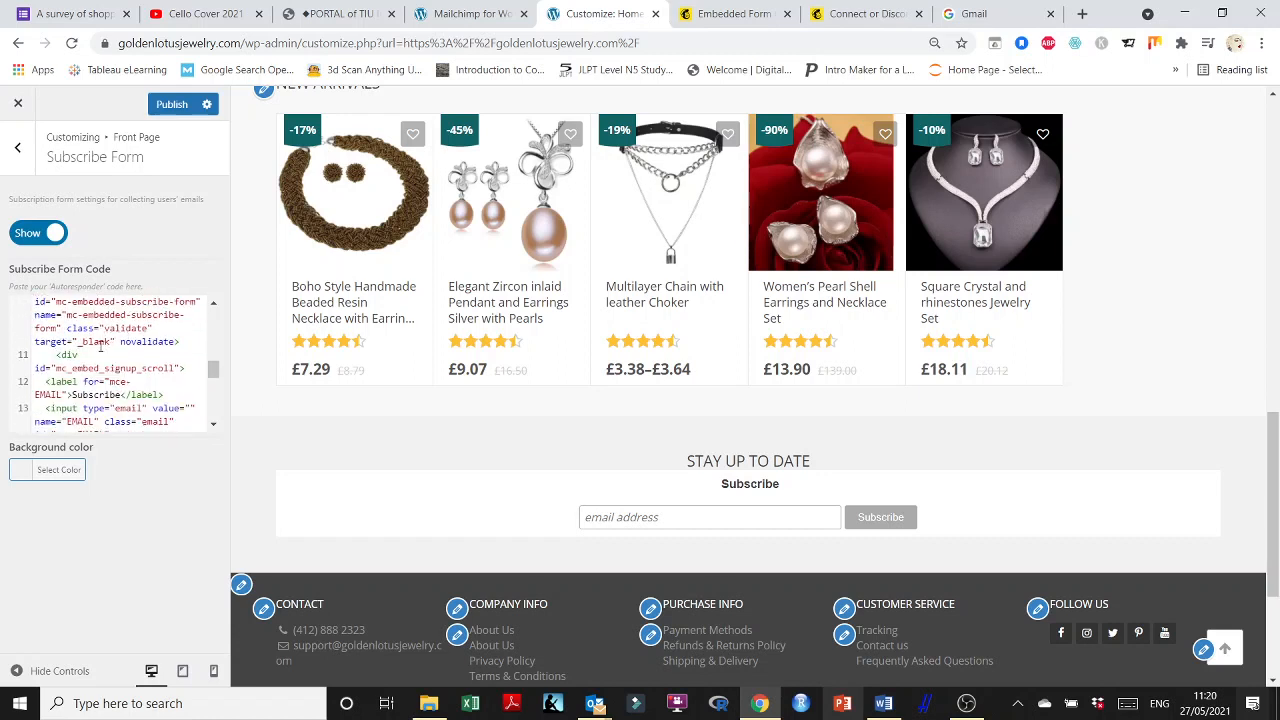
pyautogui.scroll(-1, 130, 333)
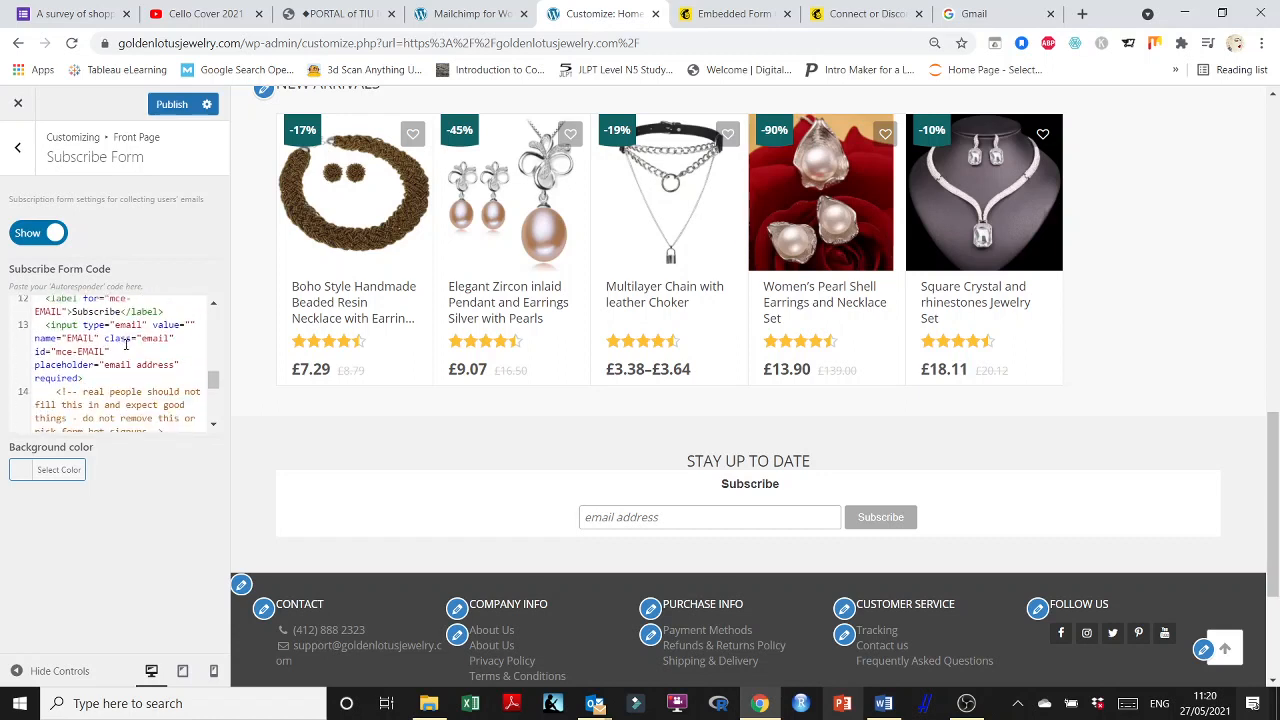
pyautogui.scroll(-4, 126, 344)
pyautogui.scroll(2, 128, 344)
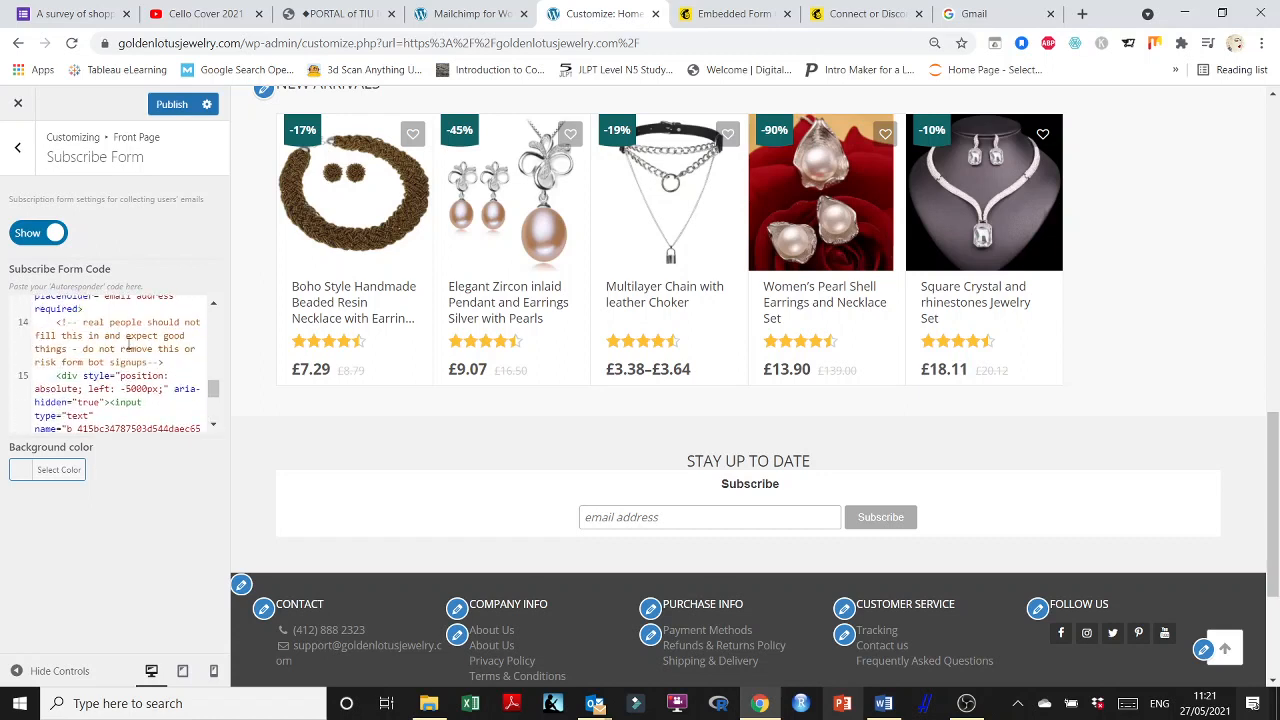
pyautogui.scroll(-2, 128, 345)
pyautogui.scroll(-3, 128, 344)
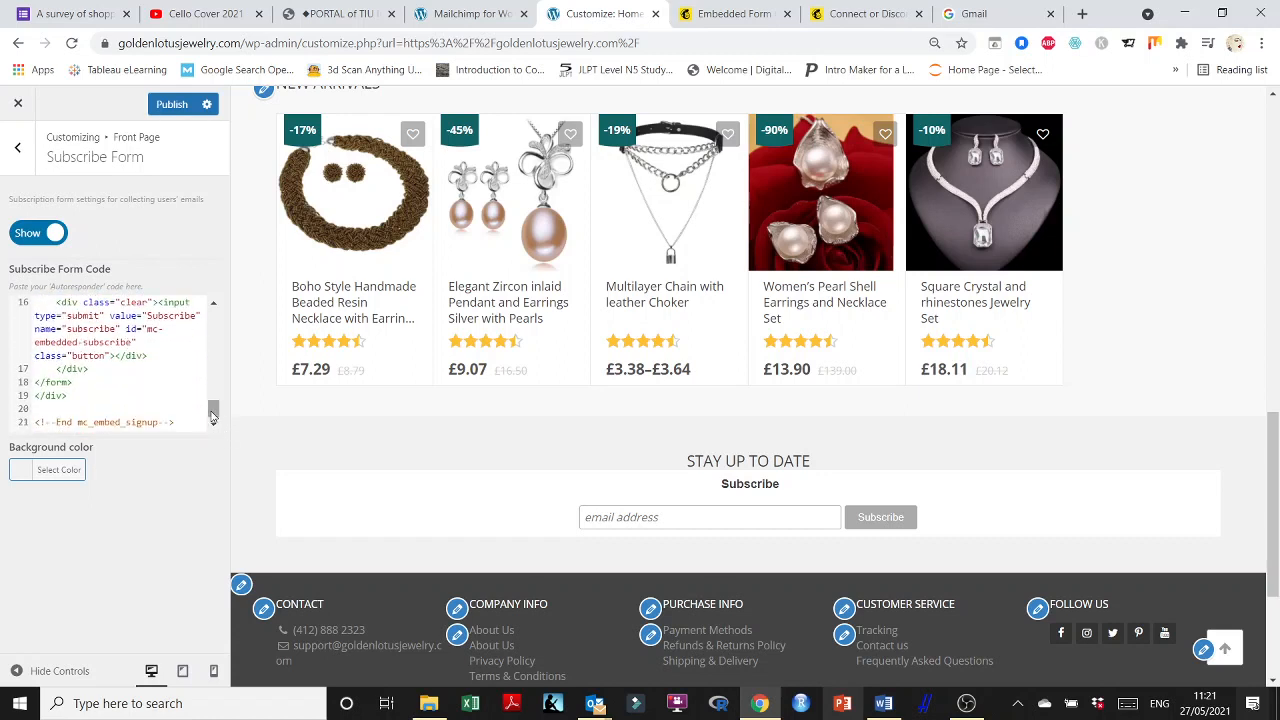
pyautogui.moveTo(213, 410); pyautogui.dragTo(211, 297)
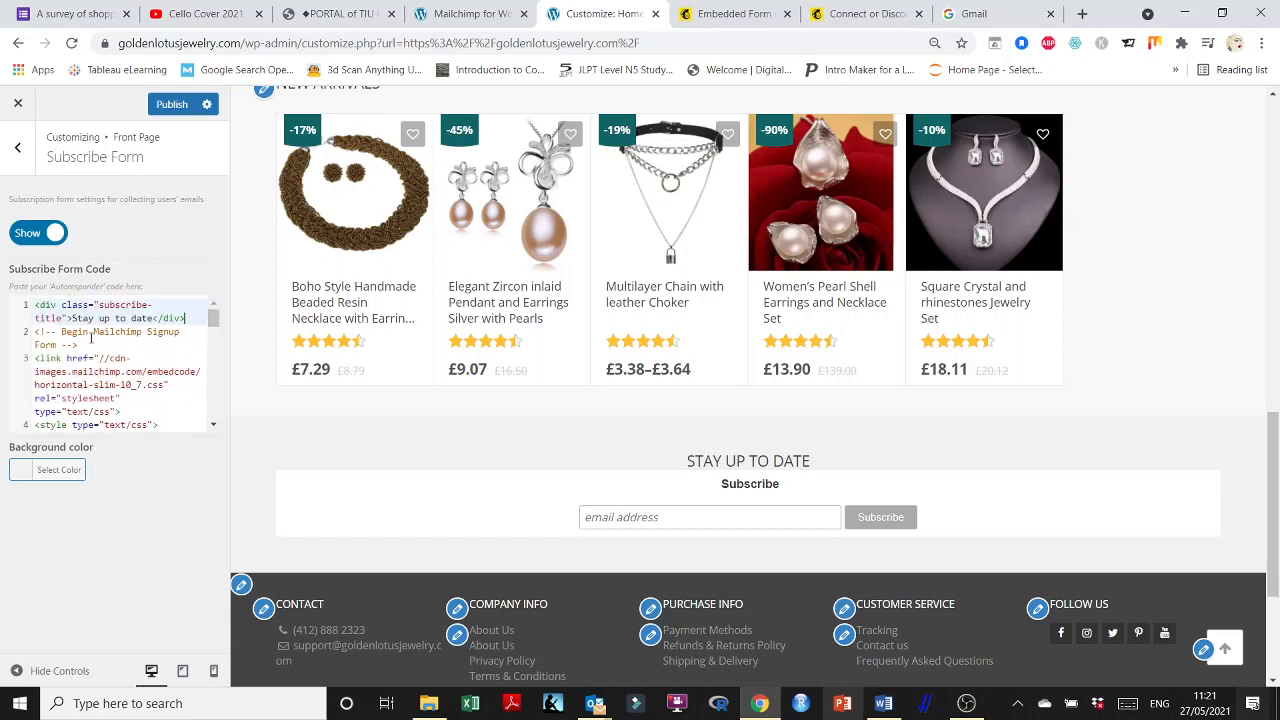
pyautogui.moveTo(37, 318); pyautogui.dragTo(153, 399)
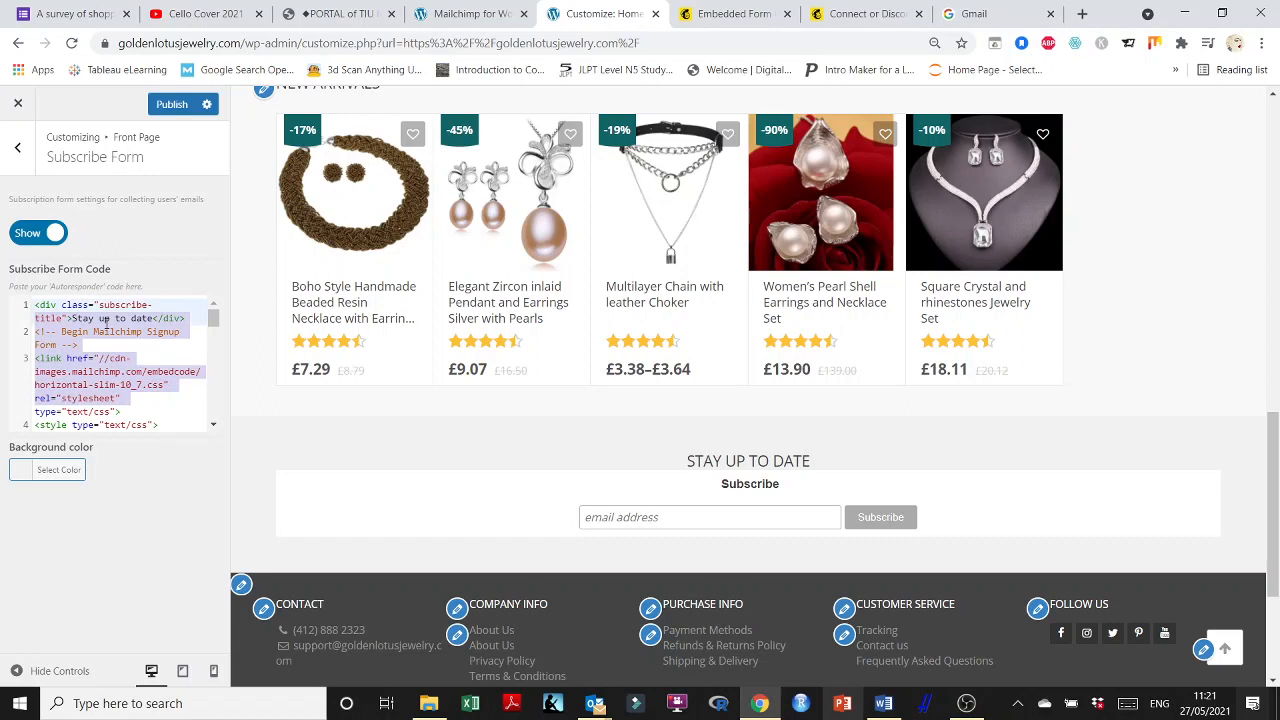
pyautogui.click(93, 332)
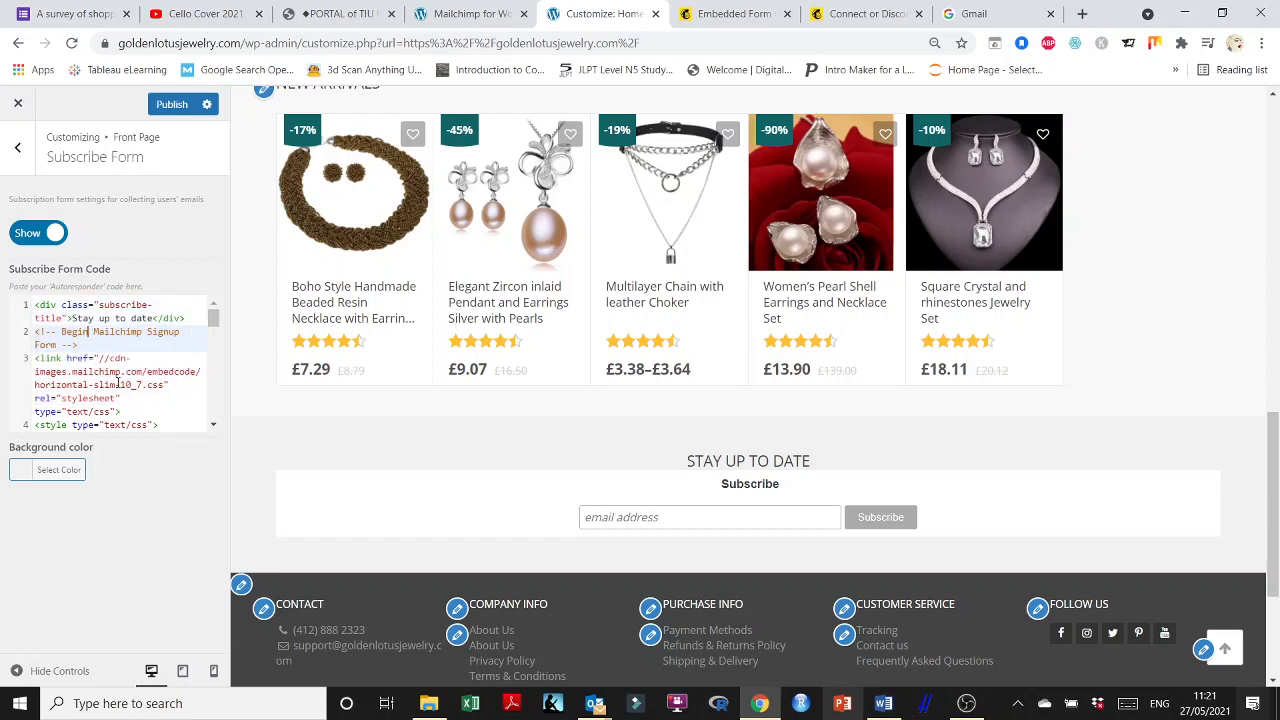
pyautogui.scroll(-2, 133, 396)
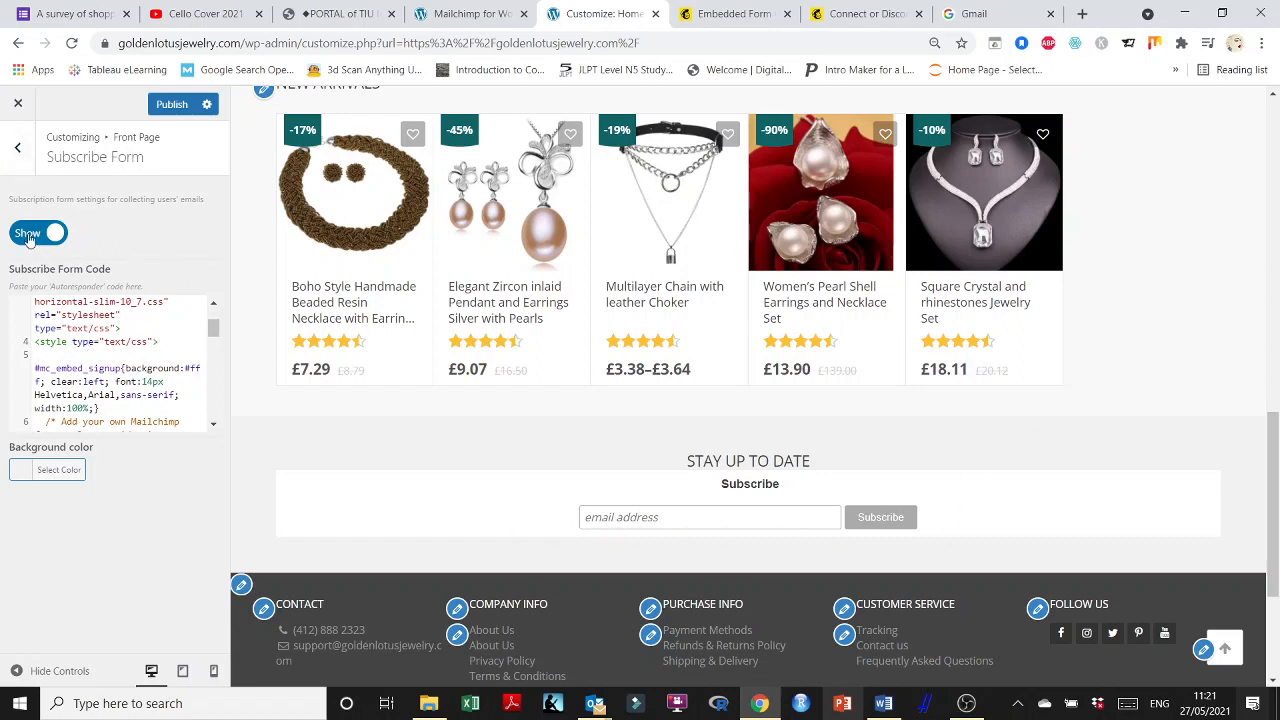
pyautogui.click(171, 106)
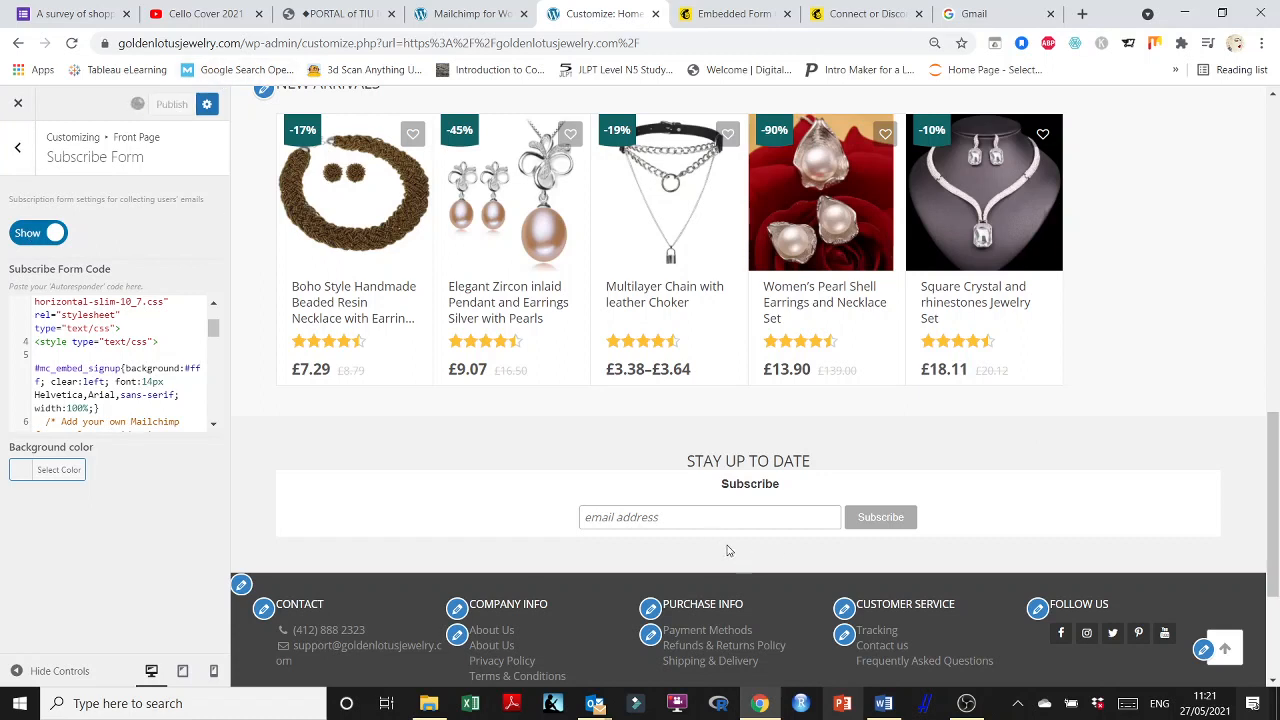
# Reload Mailchimp and open the audience's signup forms, then the embedded forms code generator.
pyautogui.click(858, 14)
pyautogui.click(768, 13)
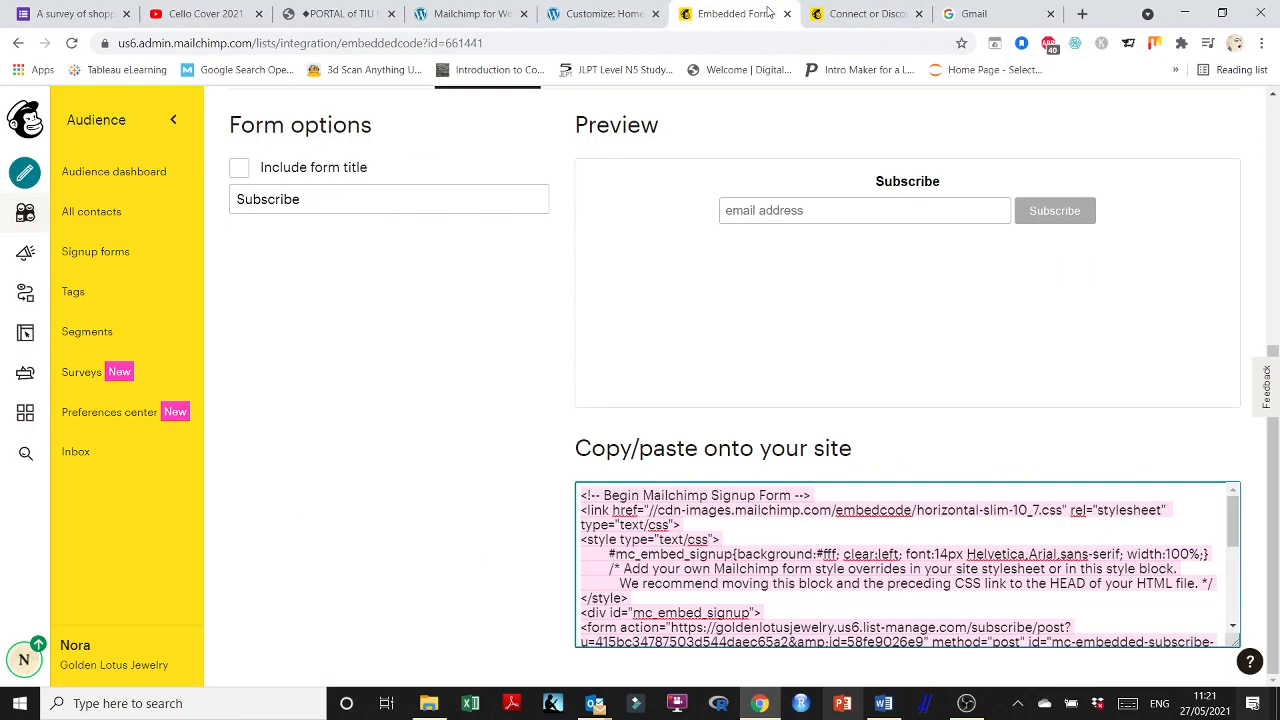
pyautogui.click(72, 43)
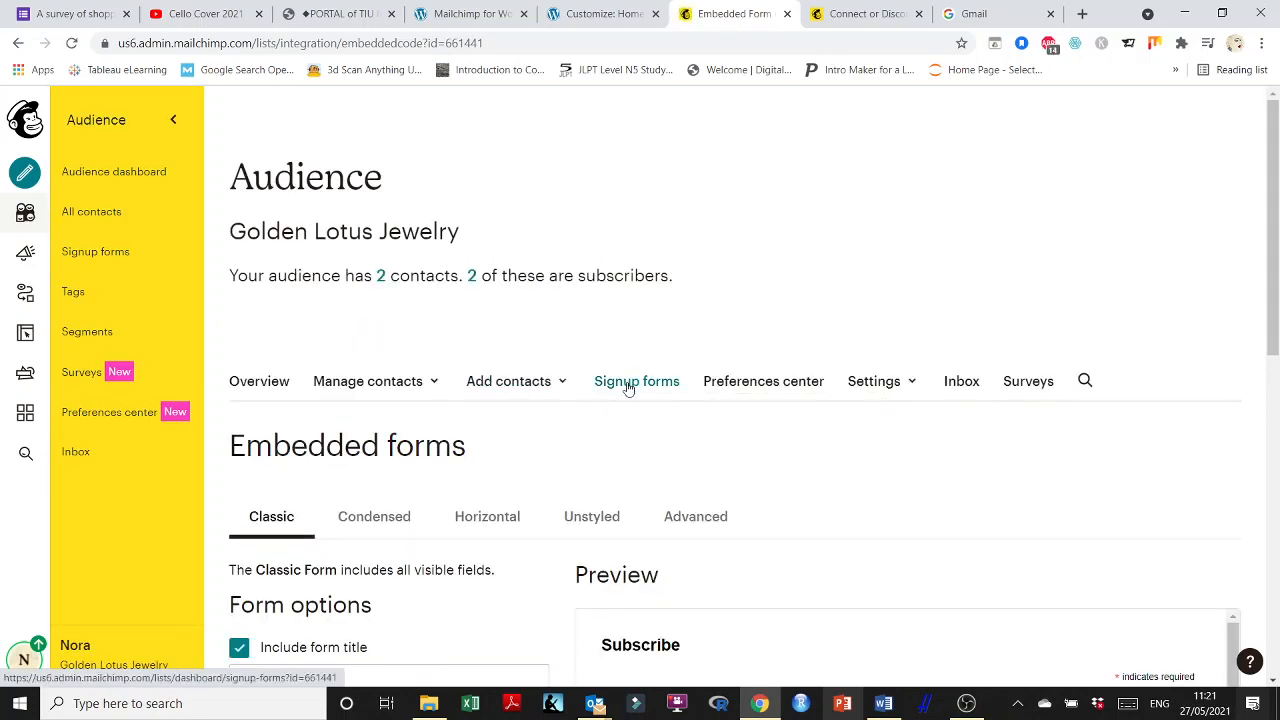
pyautogui.click(626, 386)
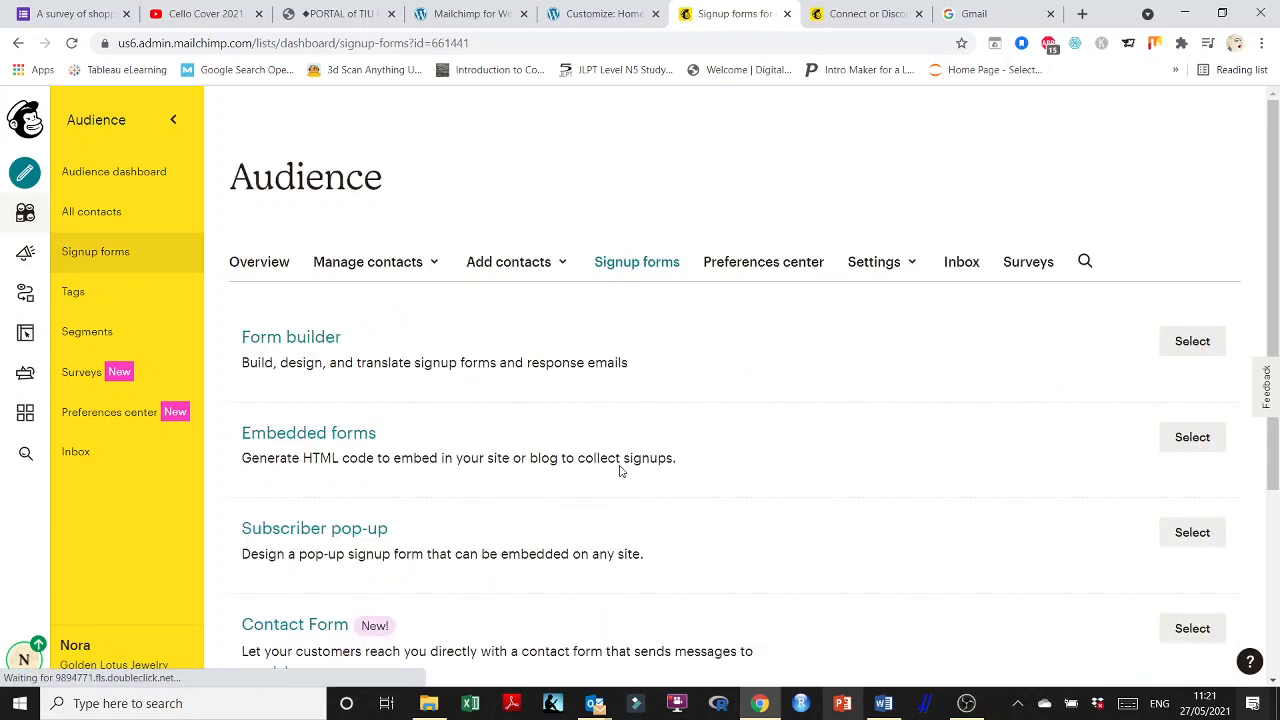
pyautogui.click(623, 390)
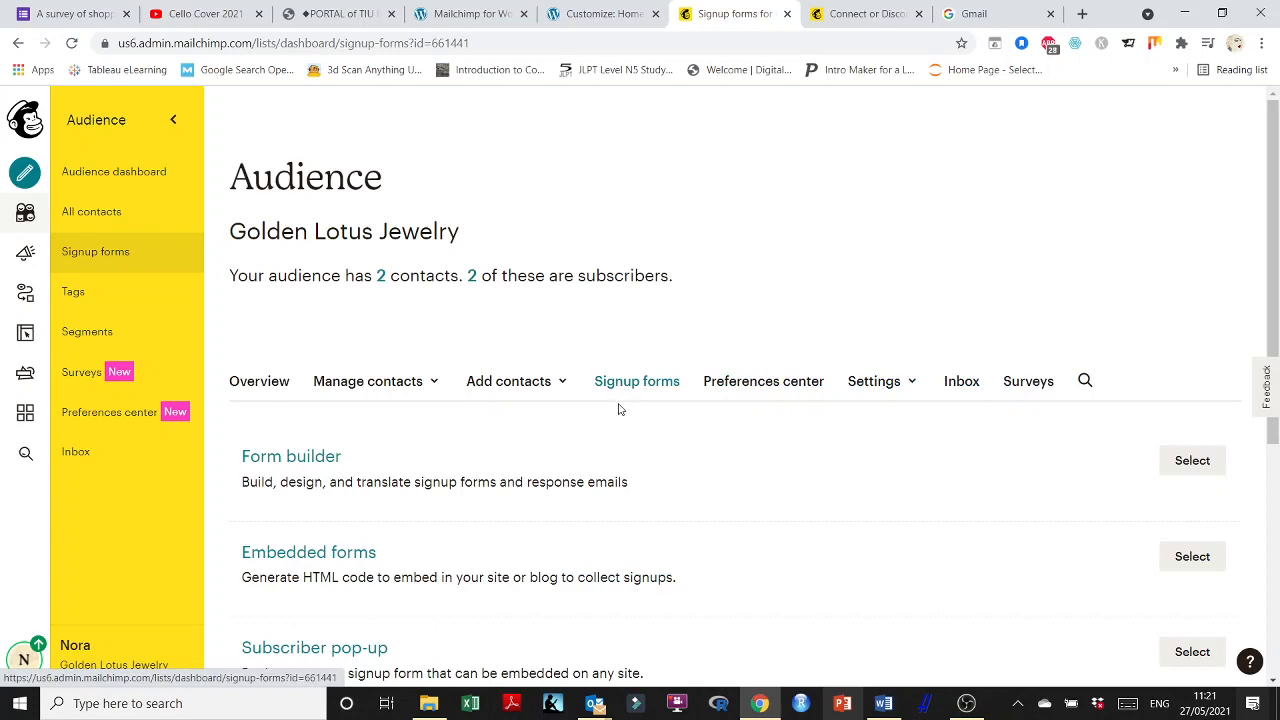
pyautogui.click(314, 558)
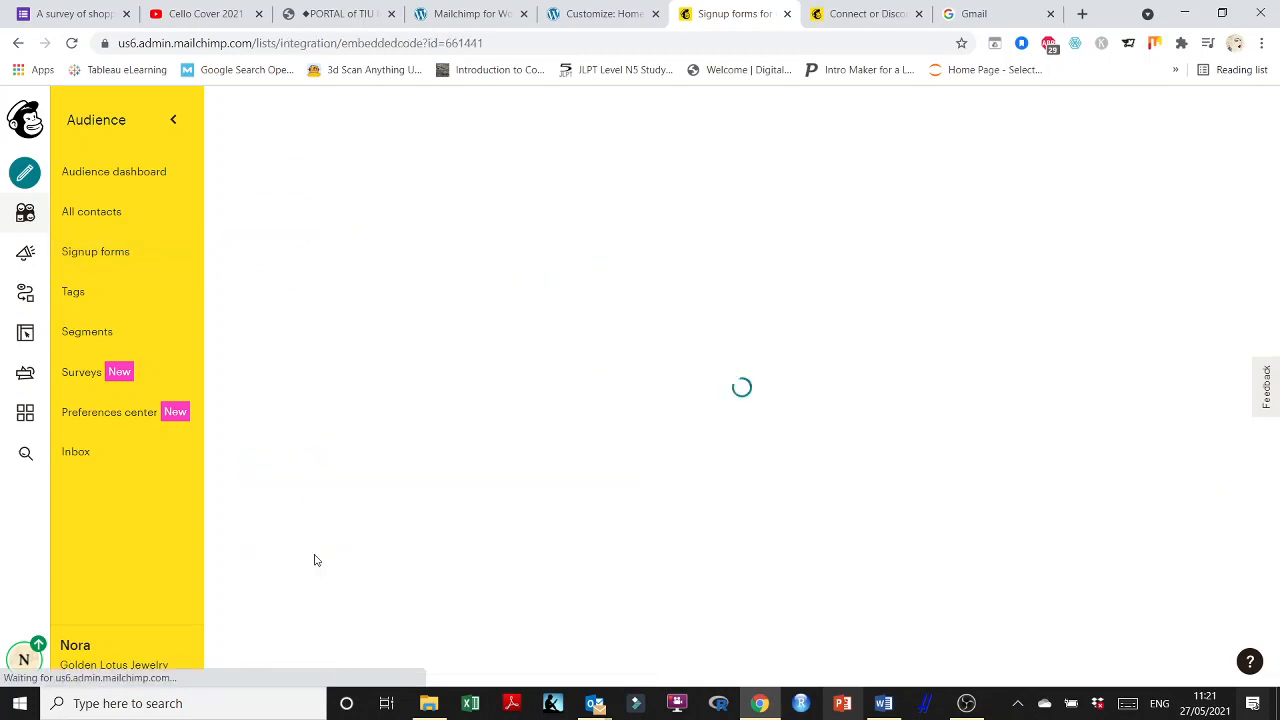
# Choose the Horizontal form, untick Include form title, clear the Subscribe title, and copy the embed code.
pyautogui.scroll(-2, 489, 377)
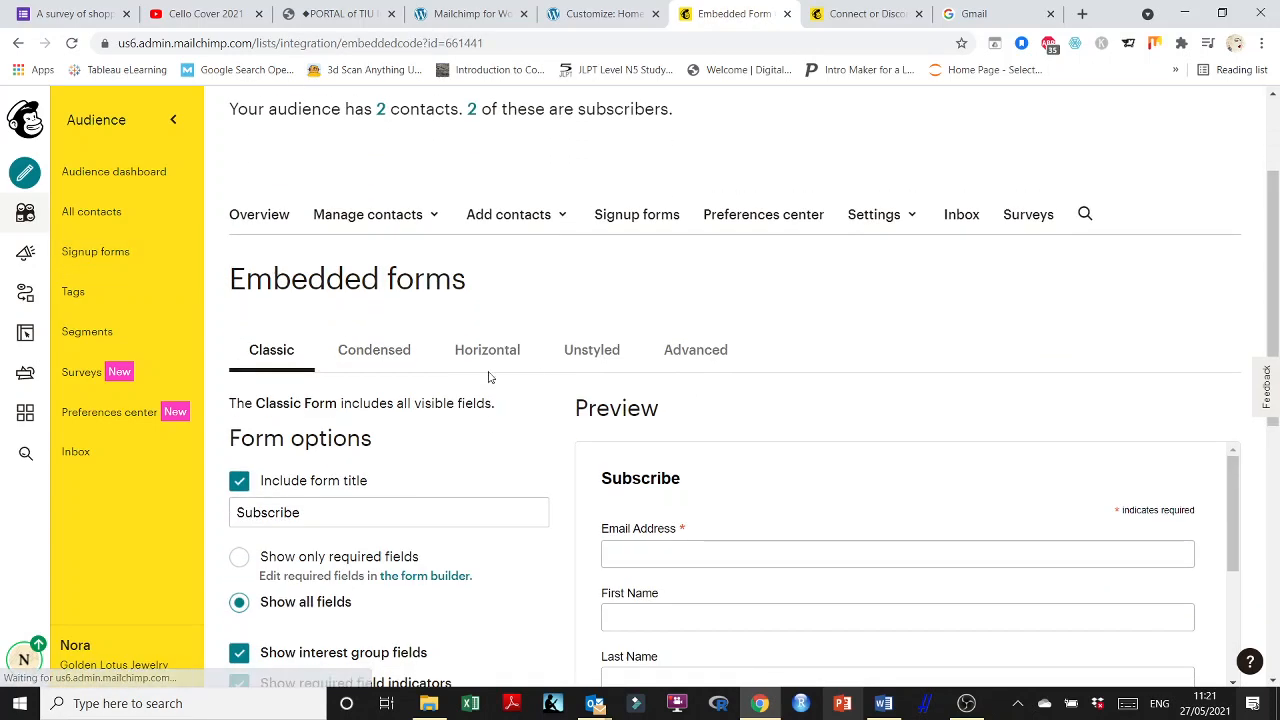
pyautogui.click(471, 350)
pyautogui.scroll(-2, 680, 423)
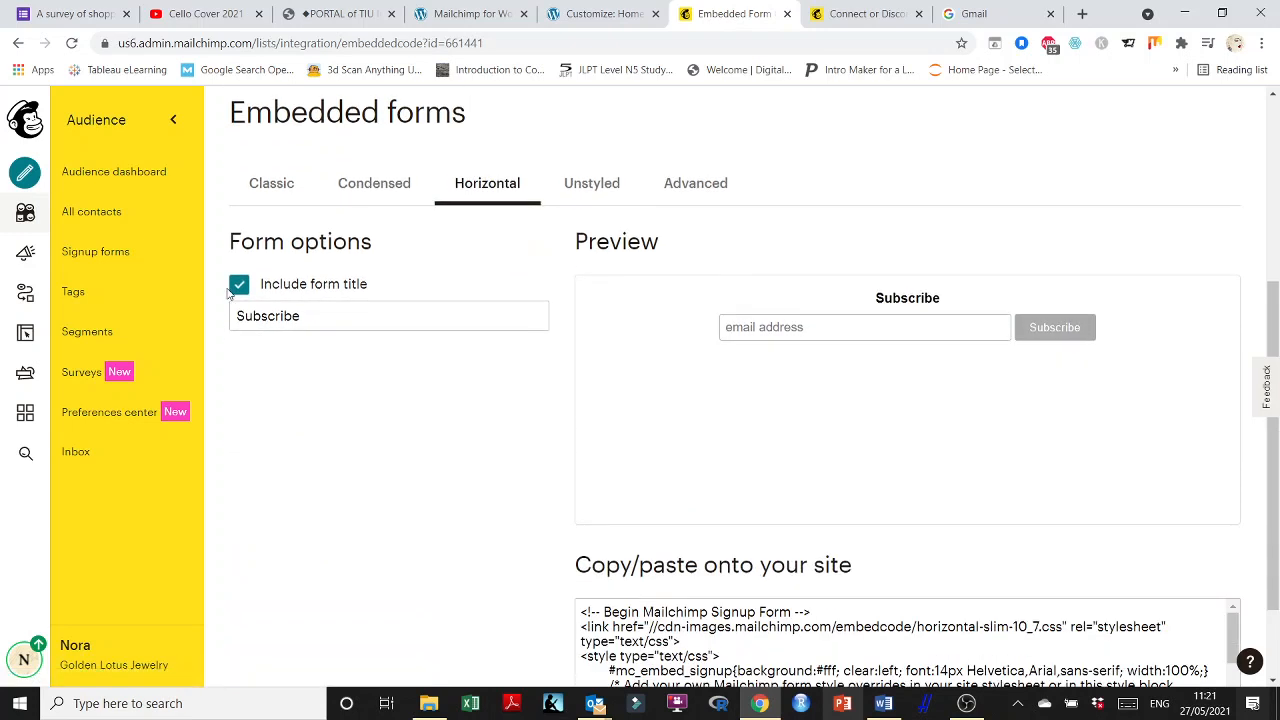
pyautogui.click(238, 288)
pyautogui.click(635, 395)
pyautogui.doubleClick(276, 320)
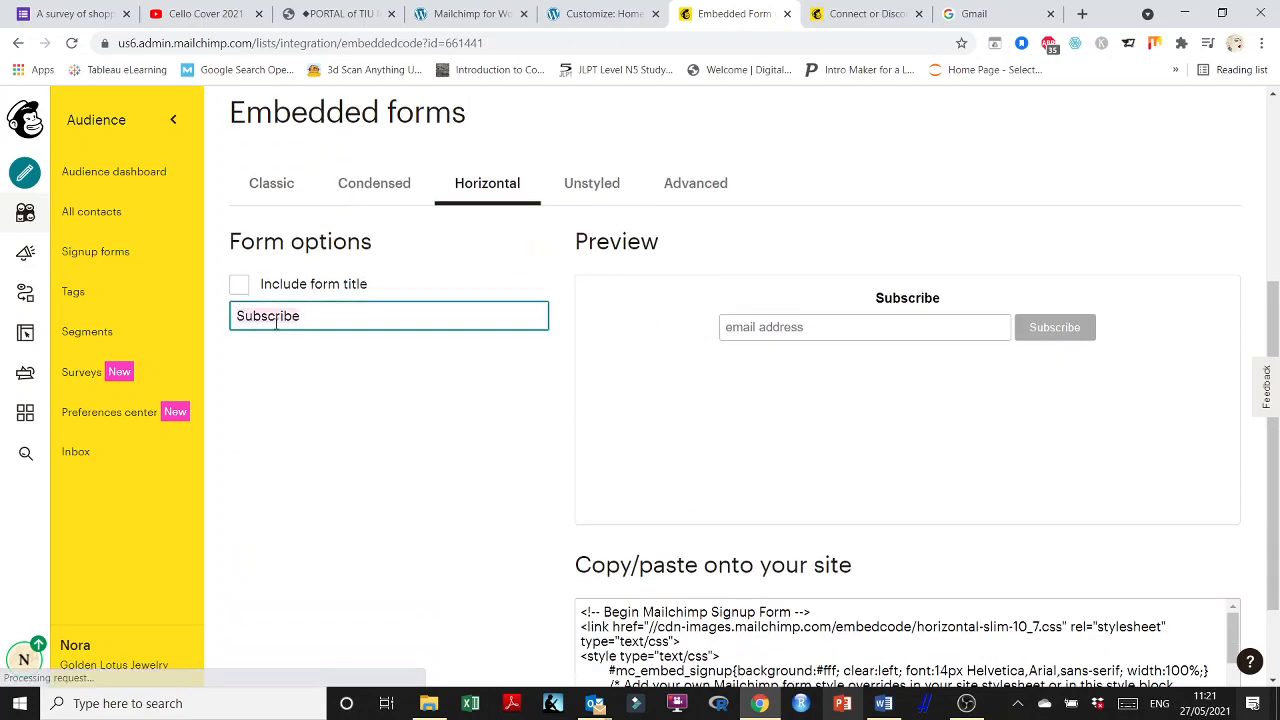
pyautogui.press('BackSpace')
pyautogui.click(369, 397)
pyautogui.scroll(-2, 737, 397)
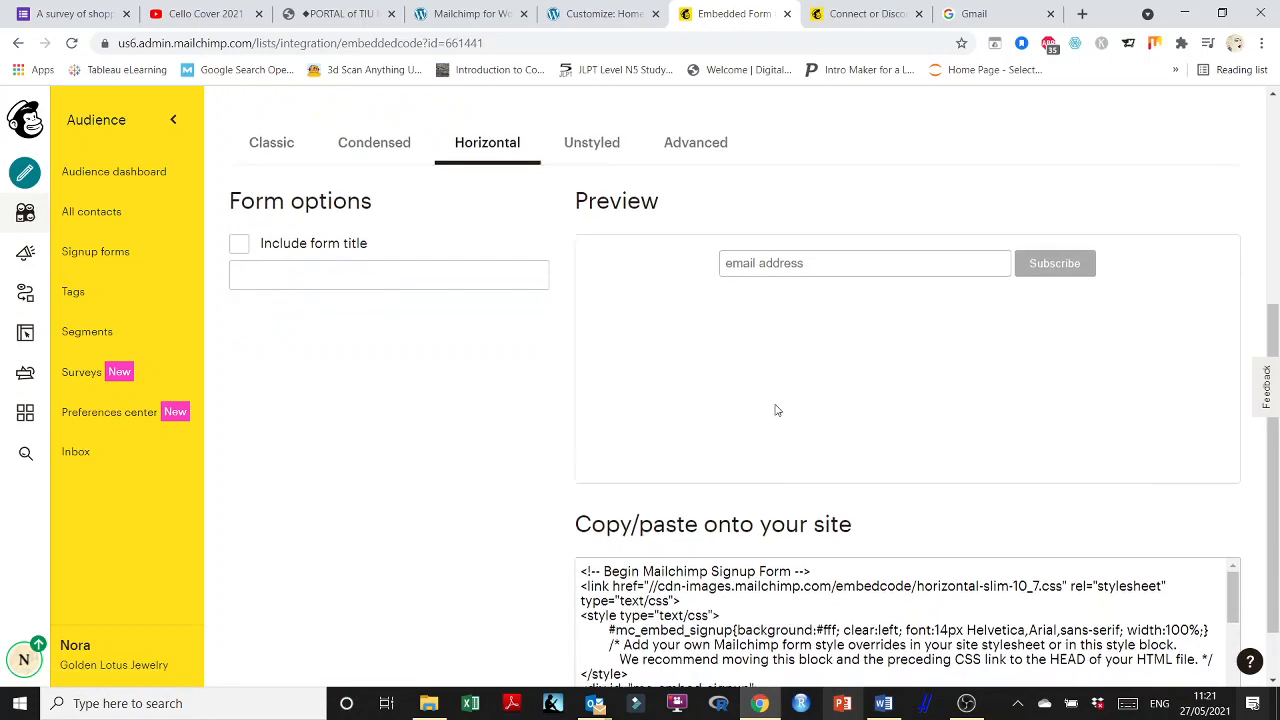
pyautogui.click(660, 512)
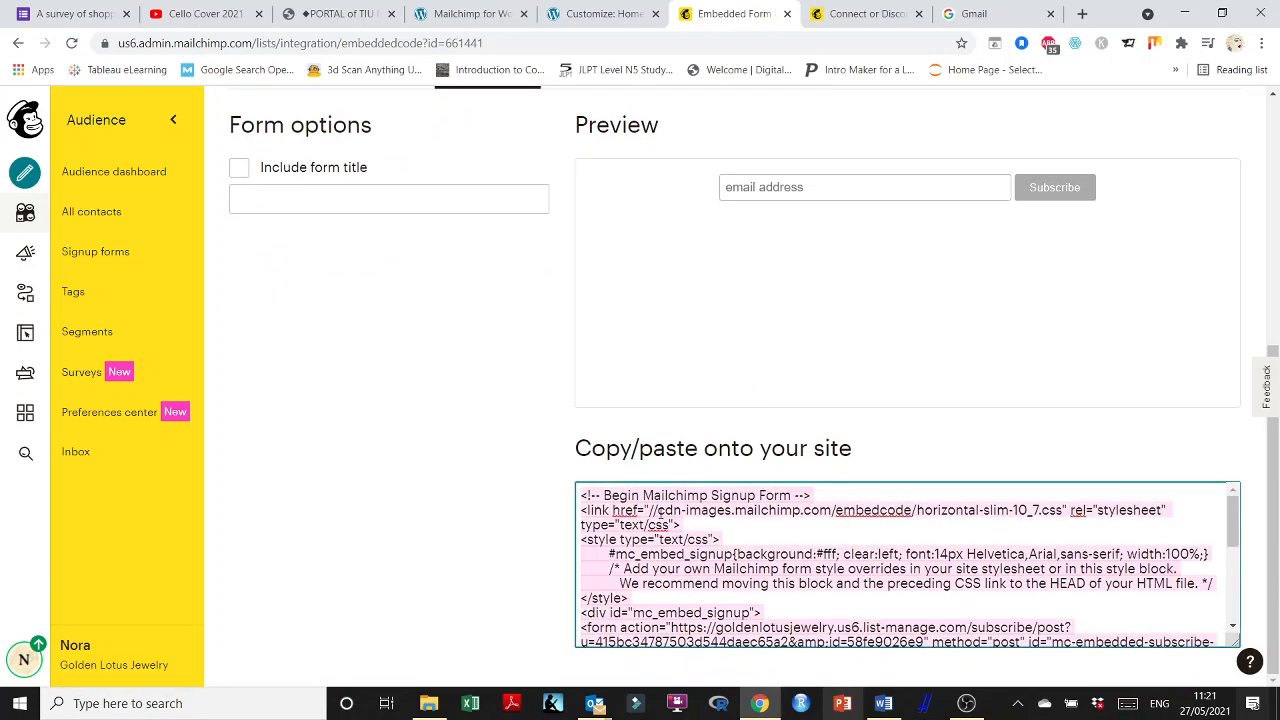
pyautogui.click(590, 14)
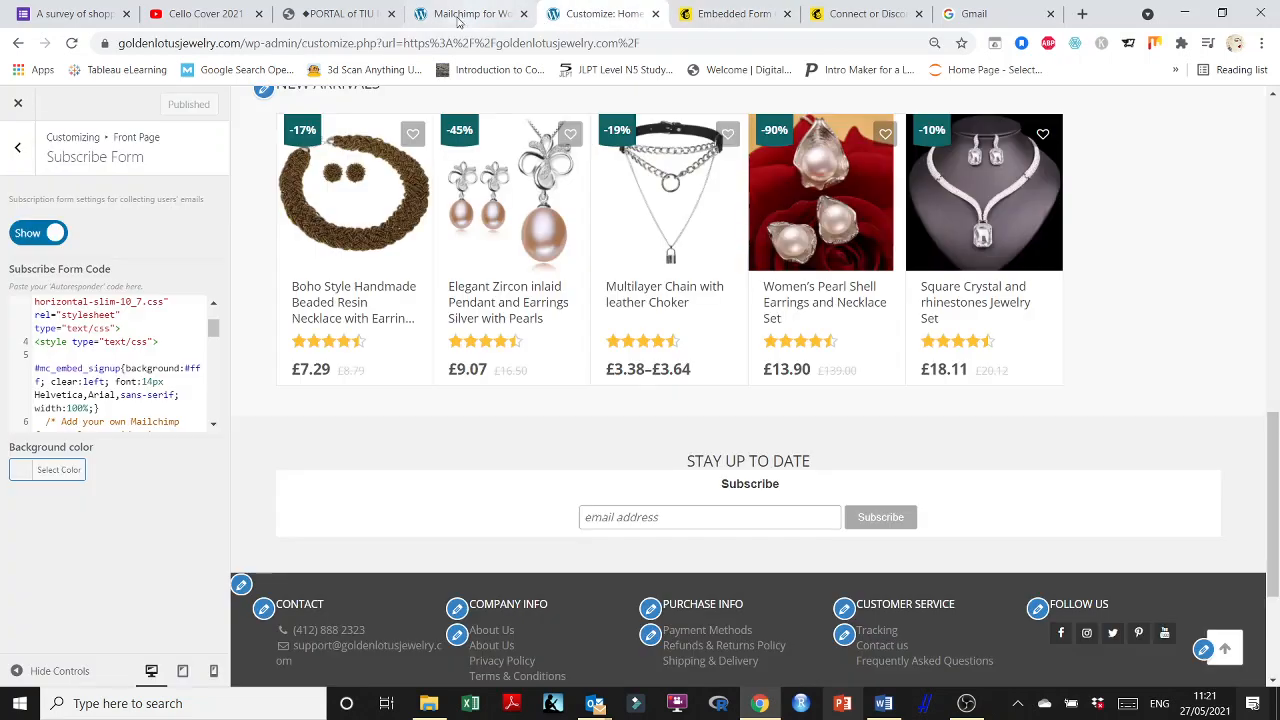
# Paste the new embed code over the old Mailchimp code from line 2, publish, and bring Word forward.
pyautogui.scroll(2, 170, 375)
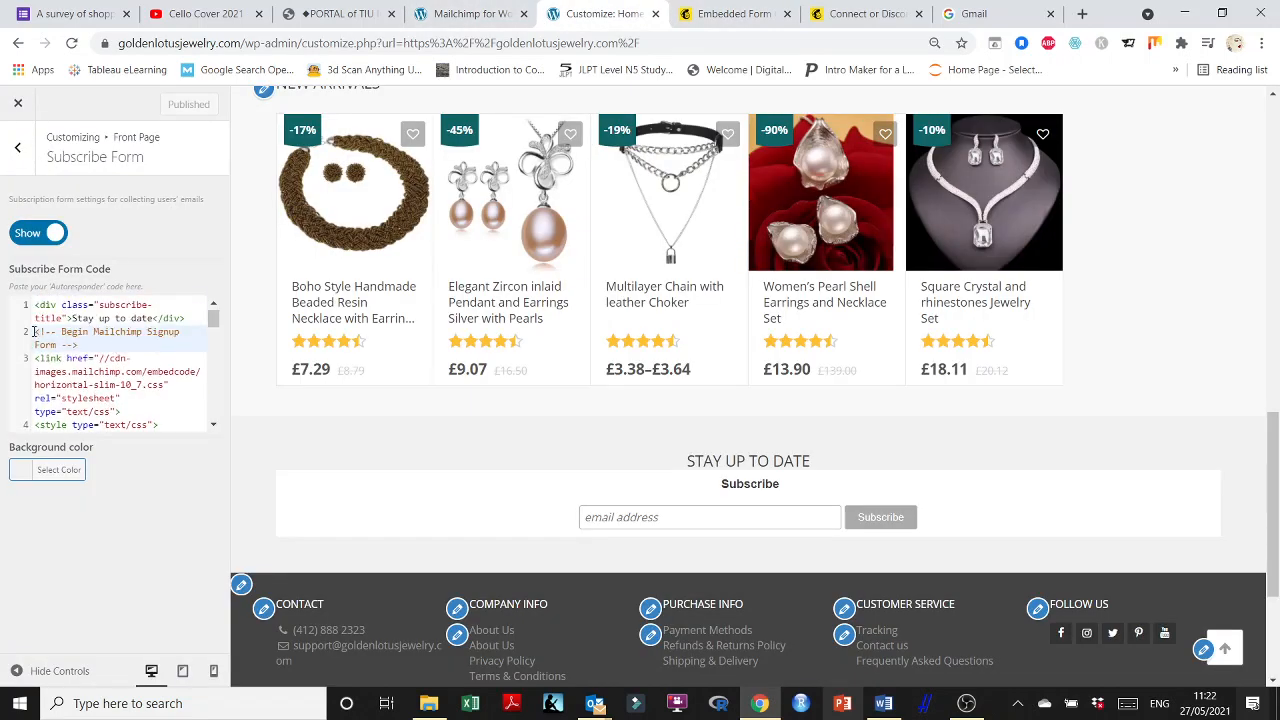
pyautogui.moveTo(34, 331); pyautogui.dragTo(165, 488)
pyautogui.hotkey('ctrl', 'v')
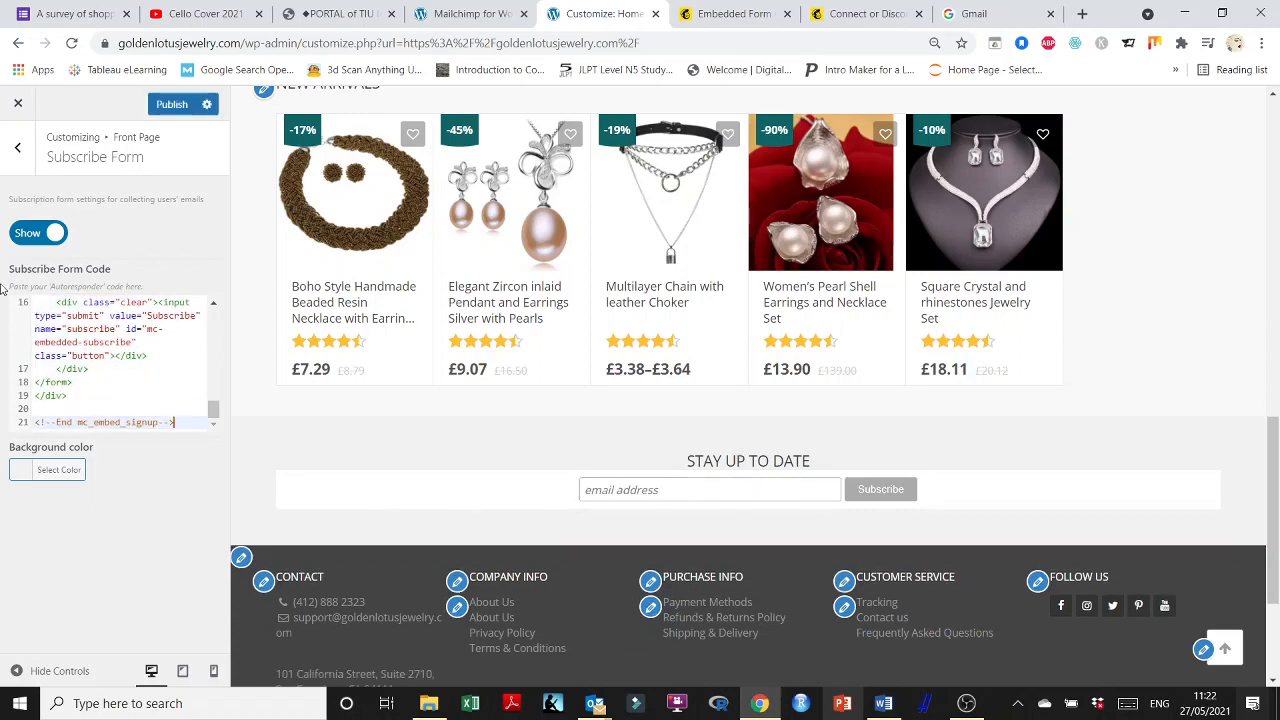
pyautogui.click(165, 105)
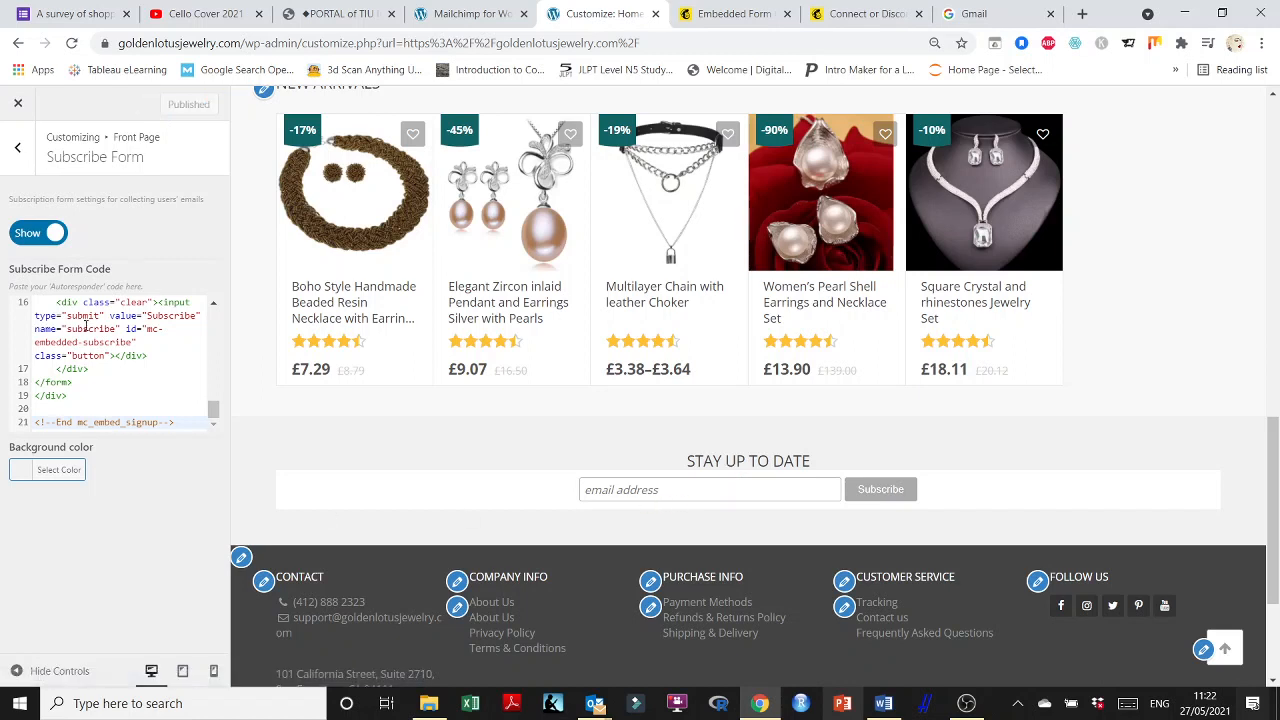
pyautogui.scroll(10, 105, 368)
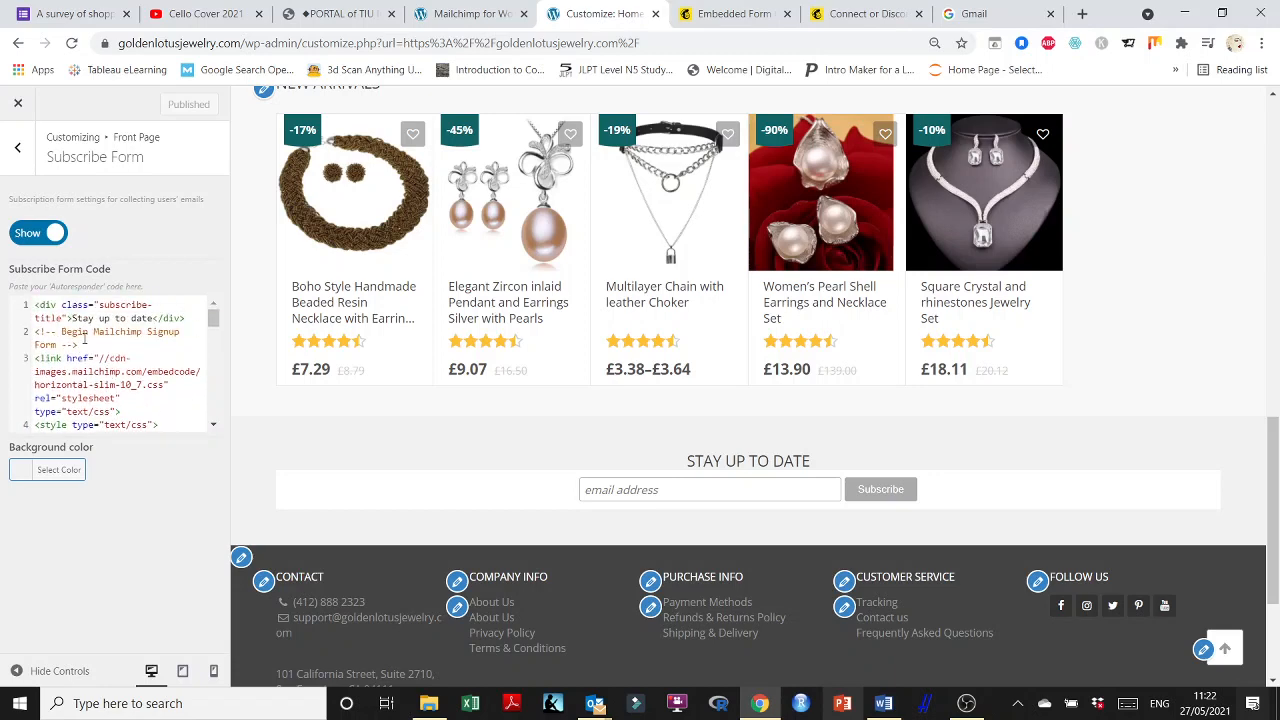
pyautogui.click(883, 703)
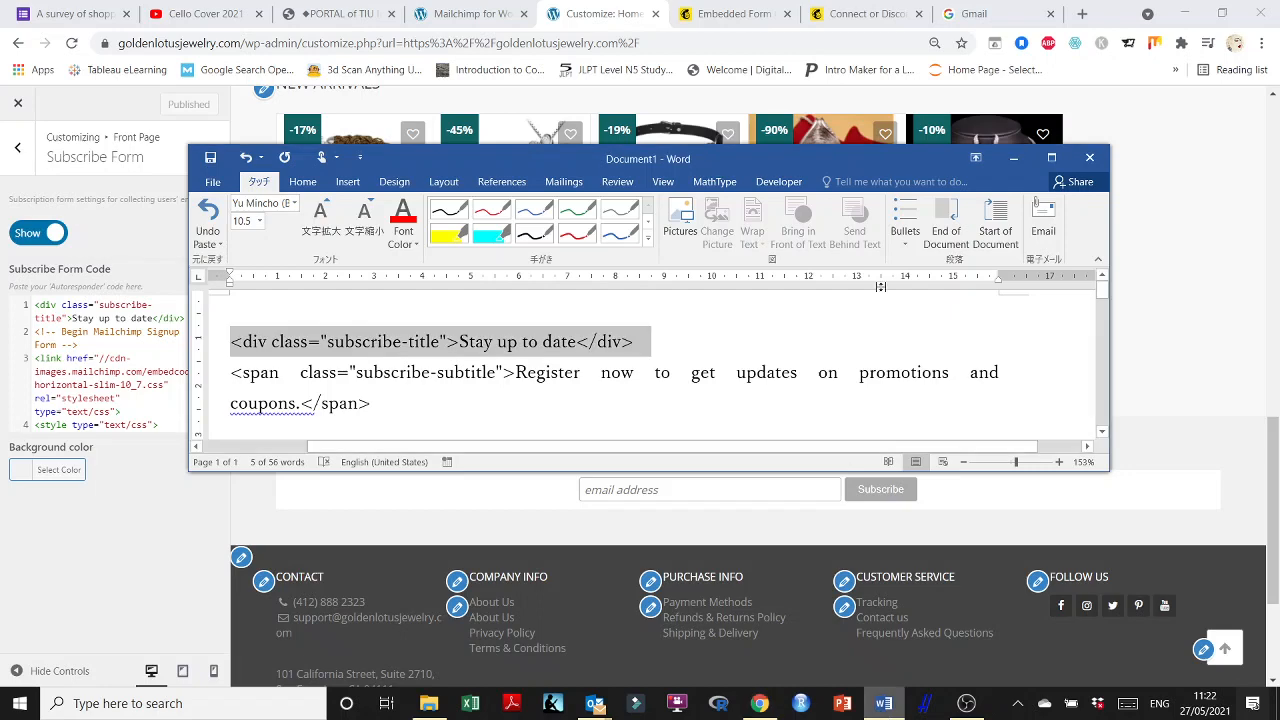
# Maximize the Word document and select the form tag's action URL to check it.
pyautogui.click(1051, 158)
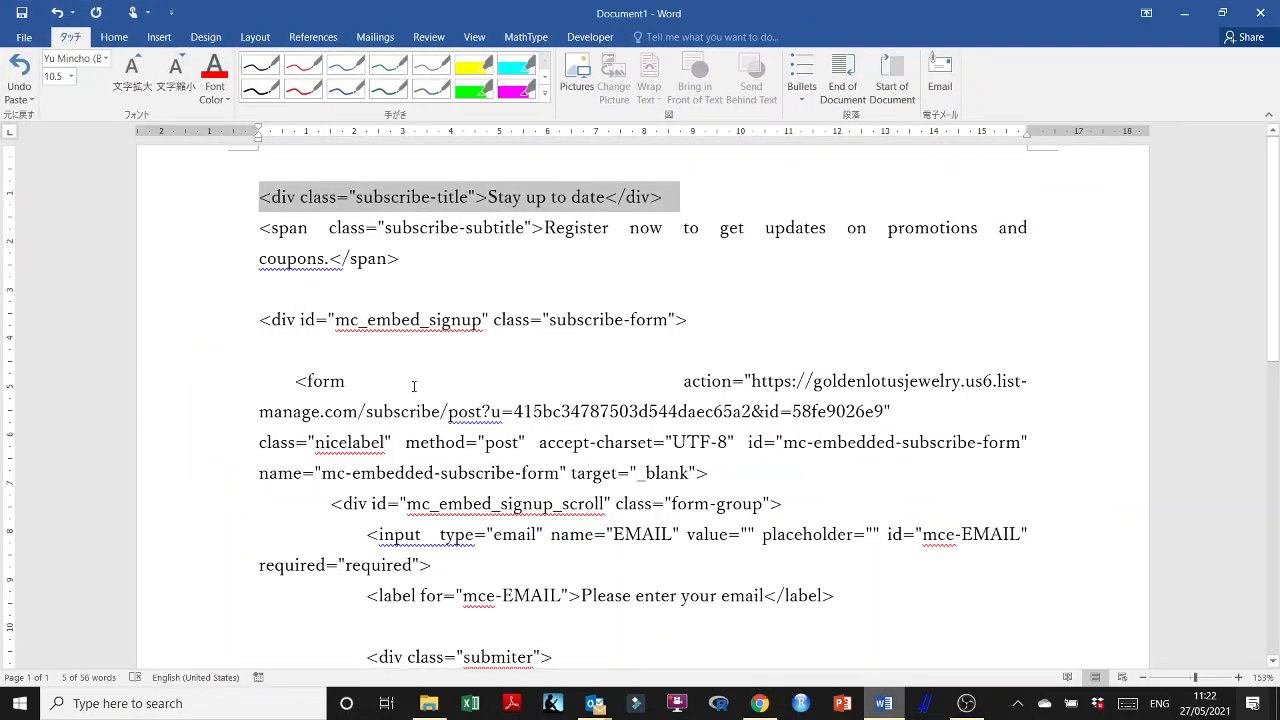
pyautogui.scroll(-1, 413, 386)
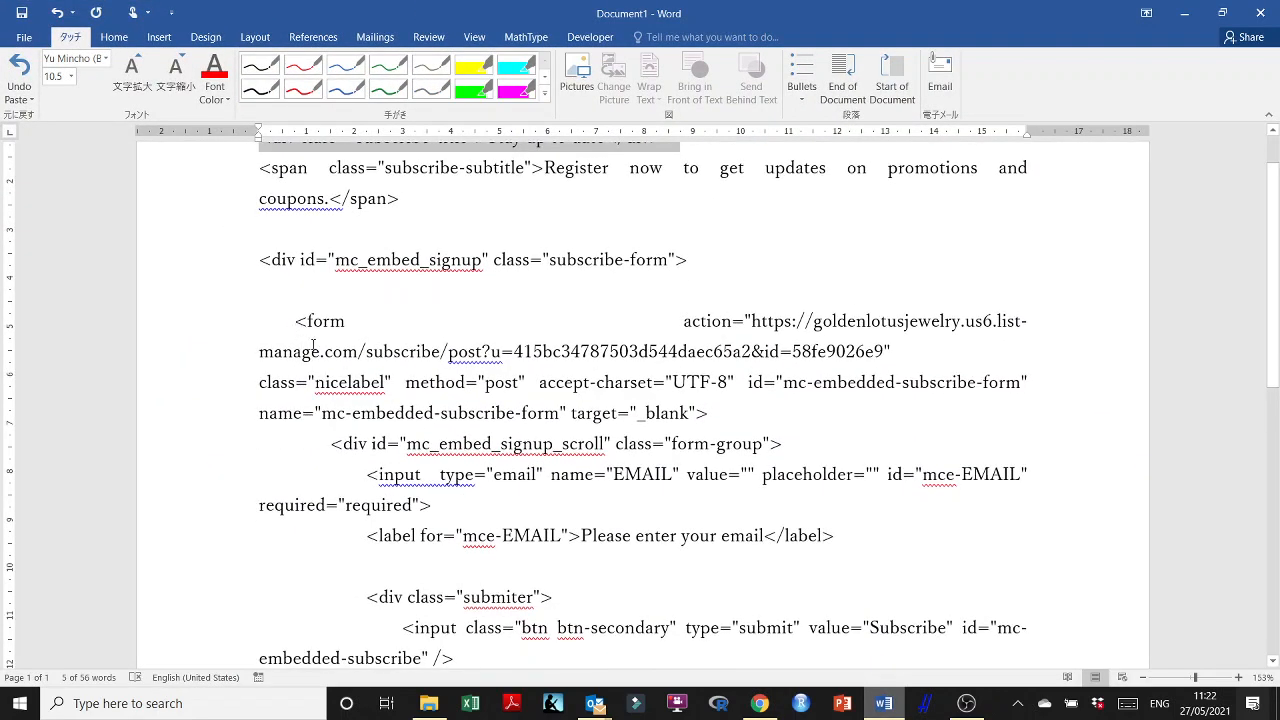
pyautogui.scroll(-4, 337, 374)
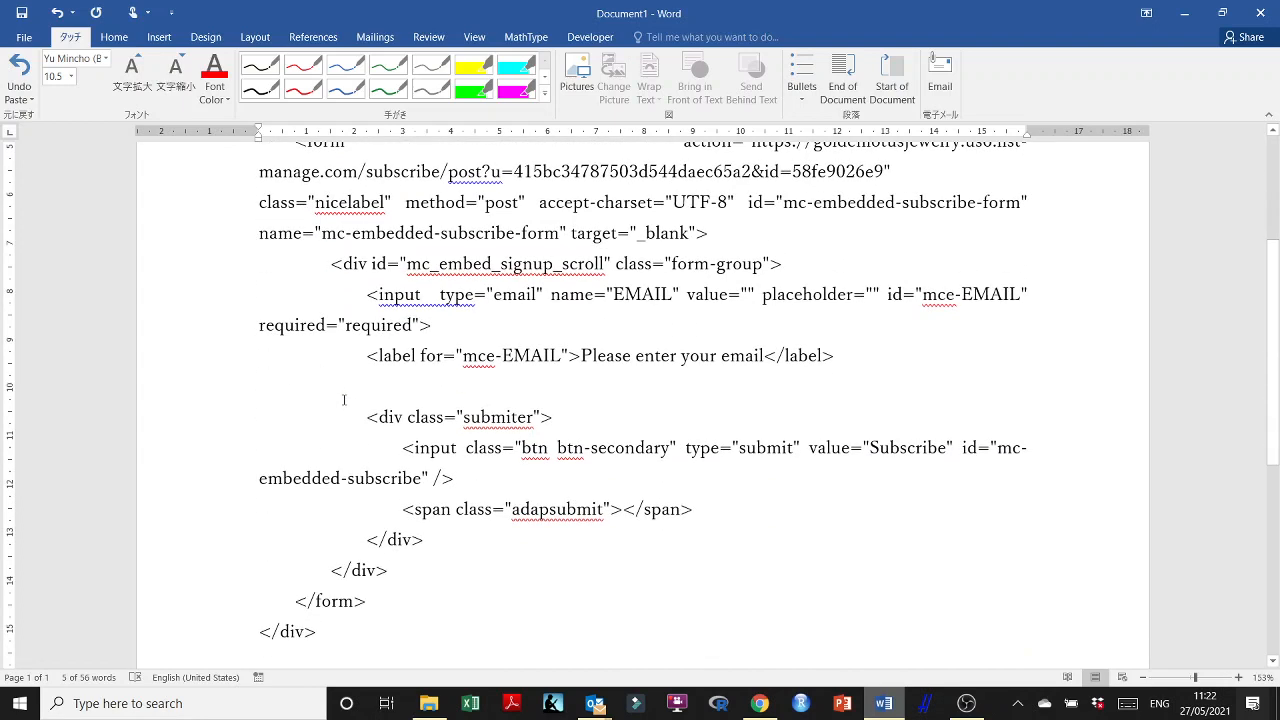
pyautogui.scroll(3, 330, 360)
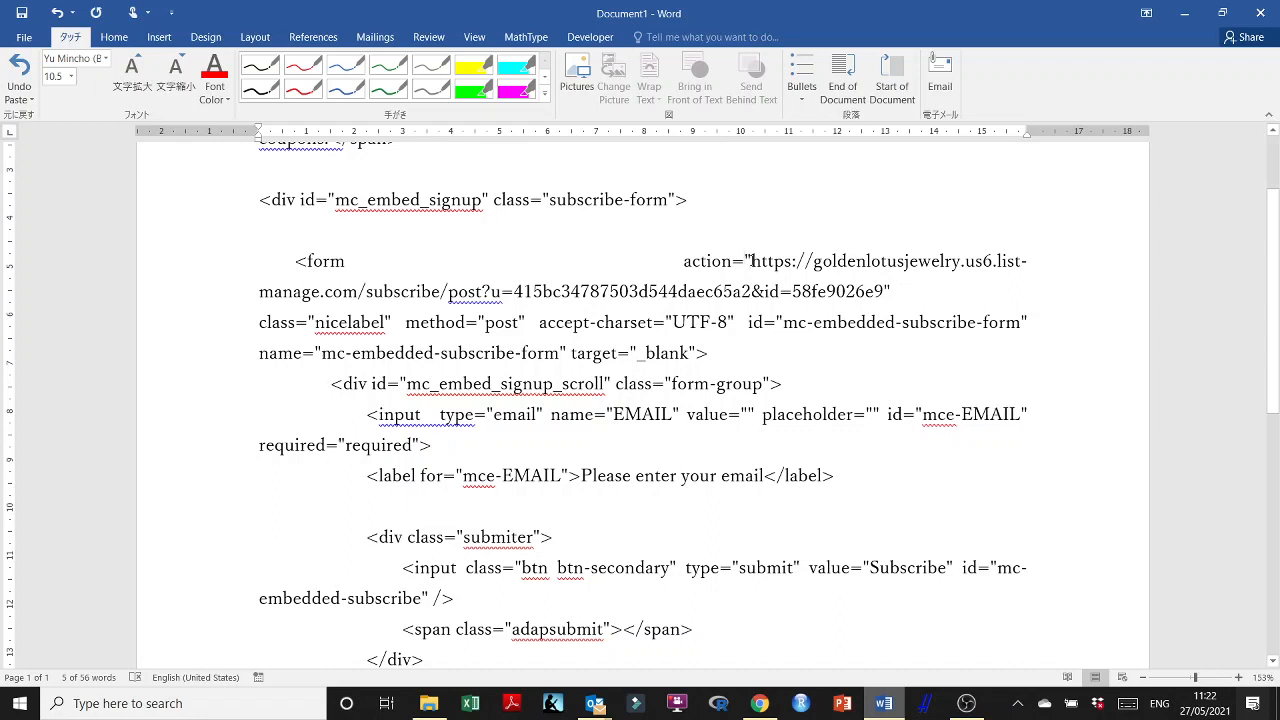
pyautogui.moveTo(742, 260); pyautogui.dragTo(896, 291)
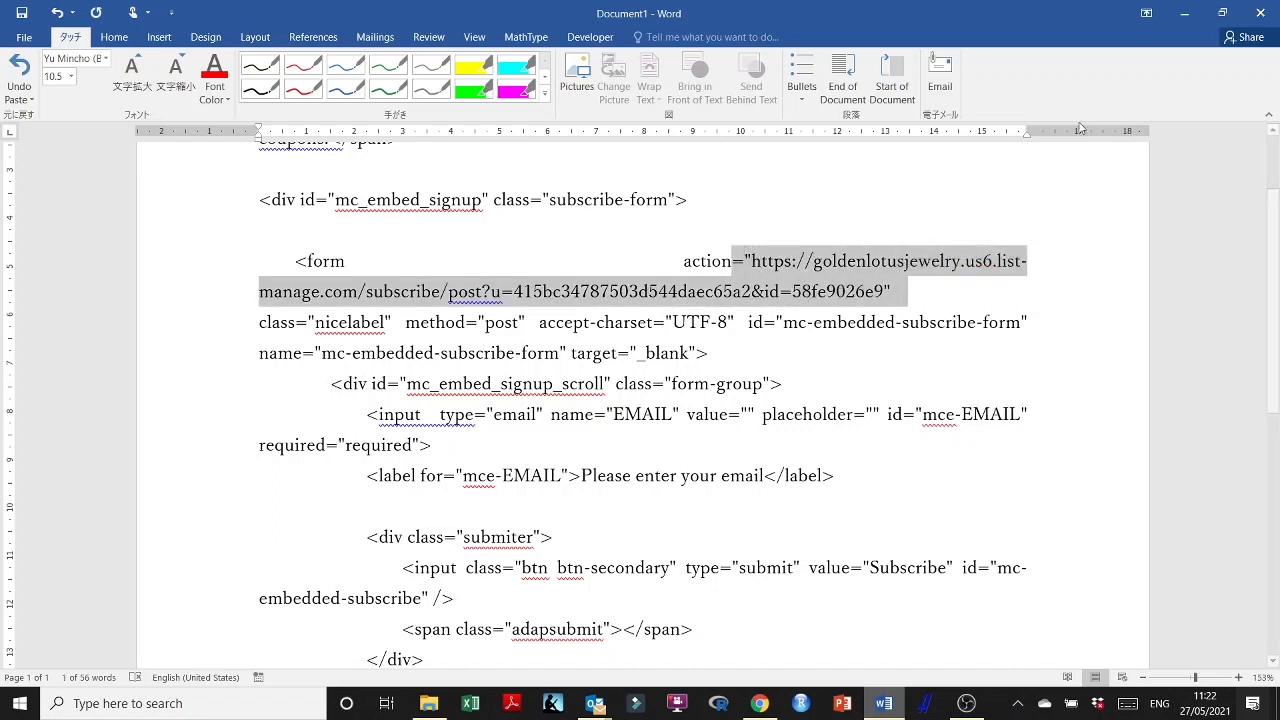
pyautogui.click(1184, 13)
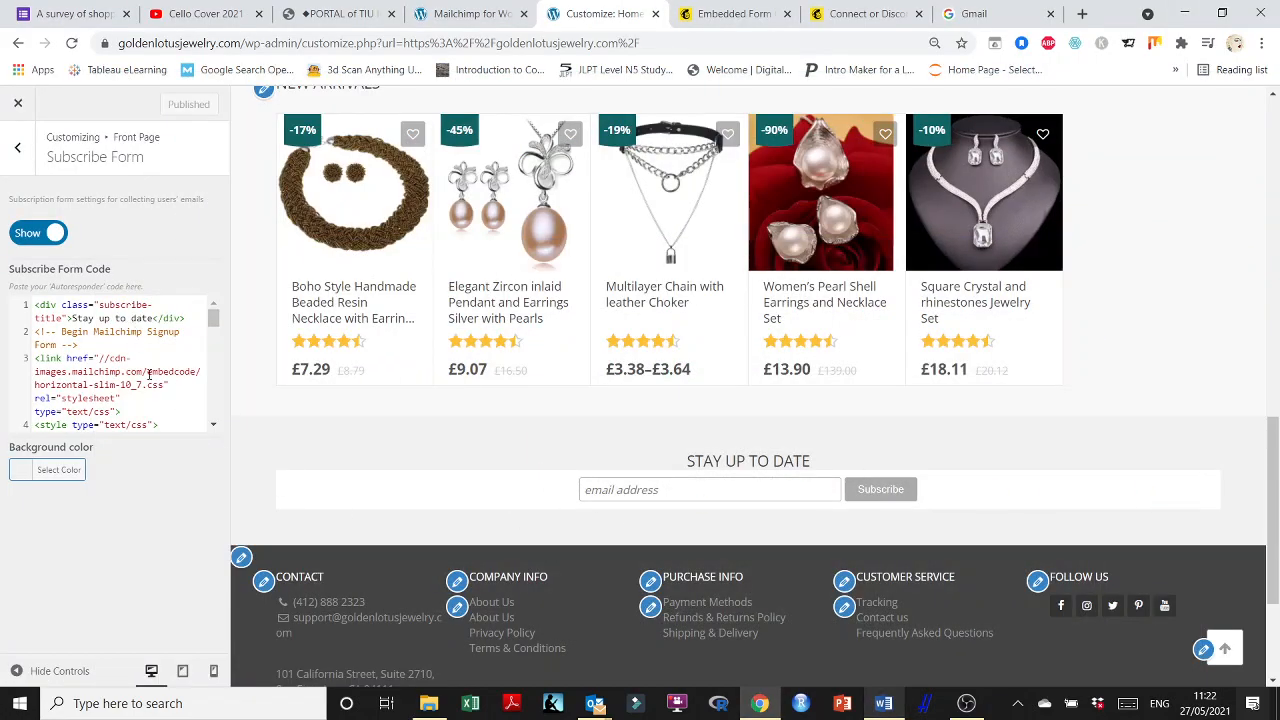
# Close the customizer, scroll to the live homepage footer, and type a test email into the subscribe field.
pyautogui.scroll(15, 1117, 366)
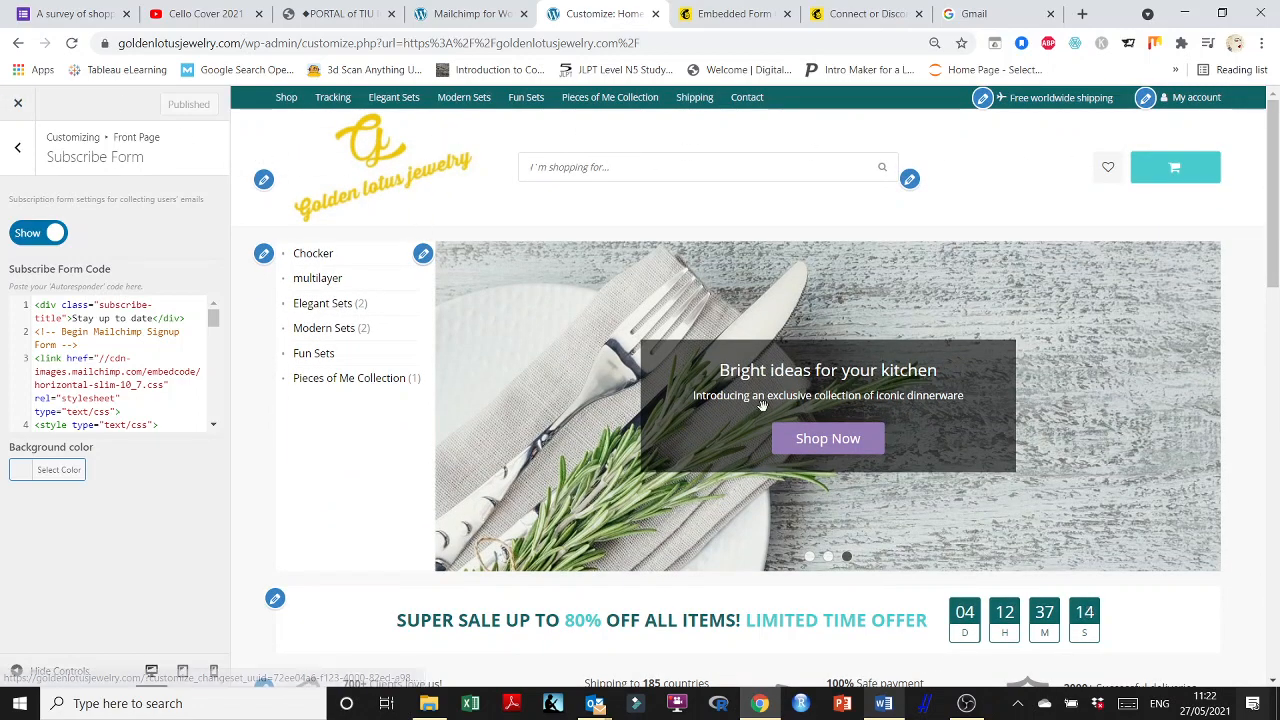
pyautogui.scroll(-4, 766, 412)
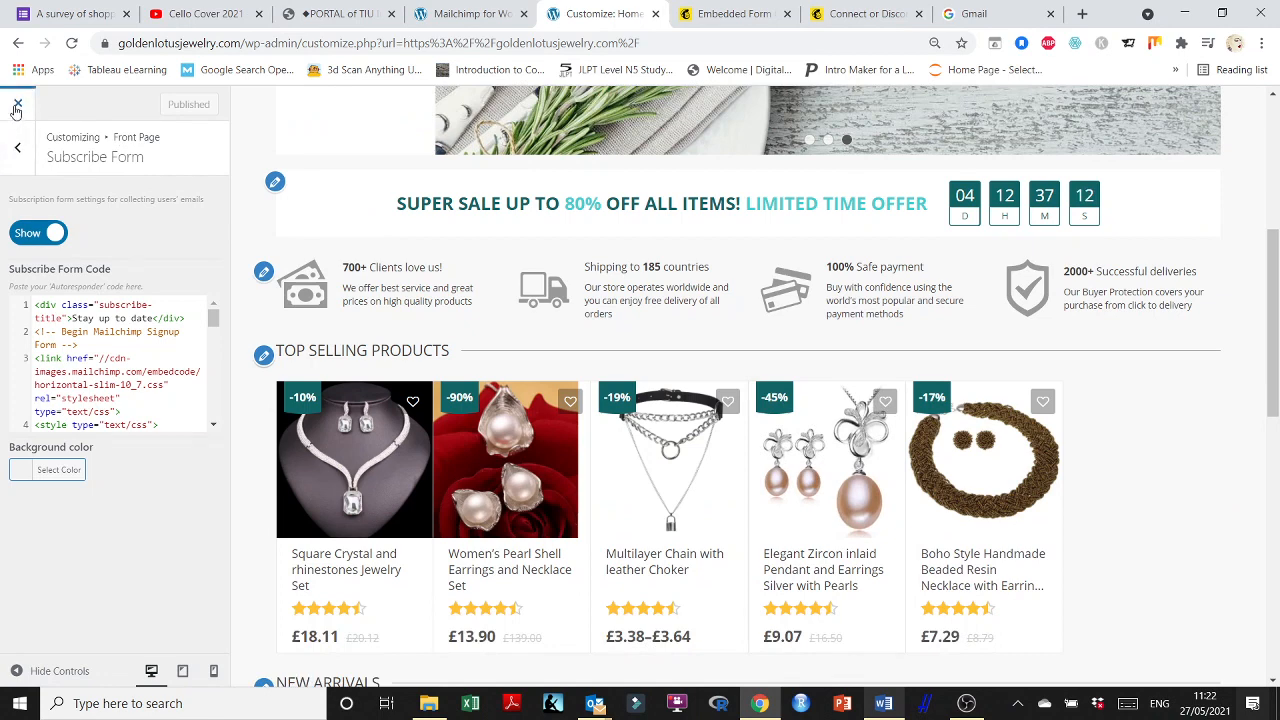
pyautogui.click(828, 380)
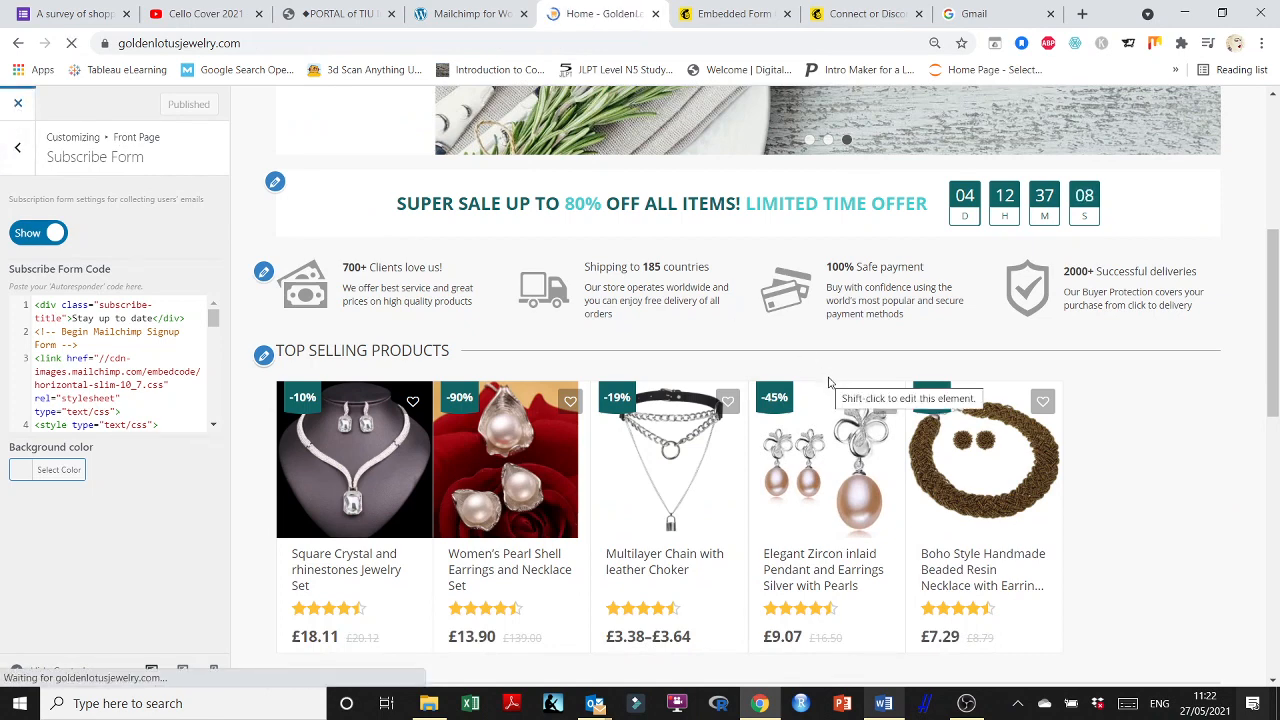
pyautogui.scroll(-15, 828, 383)
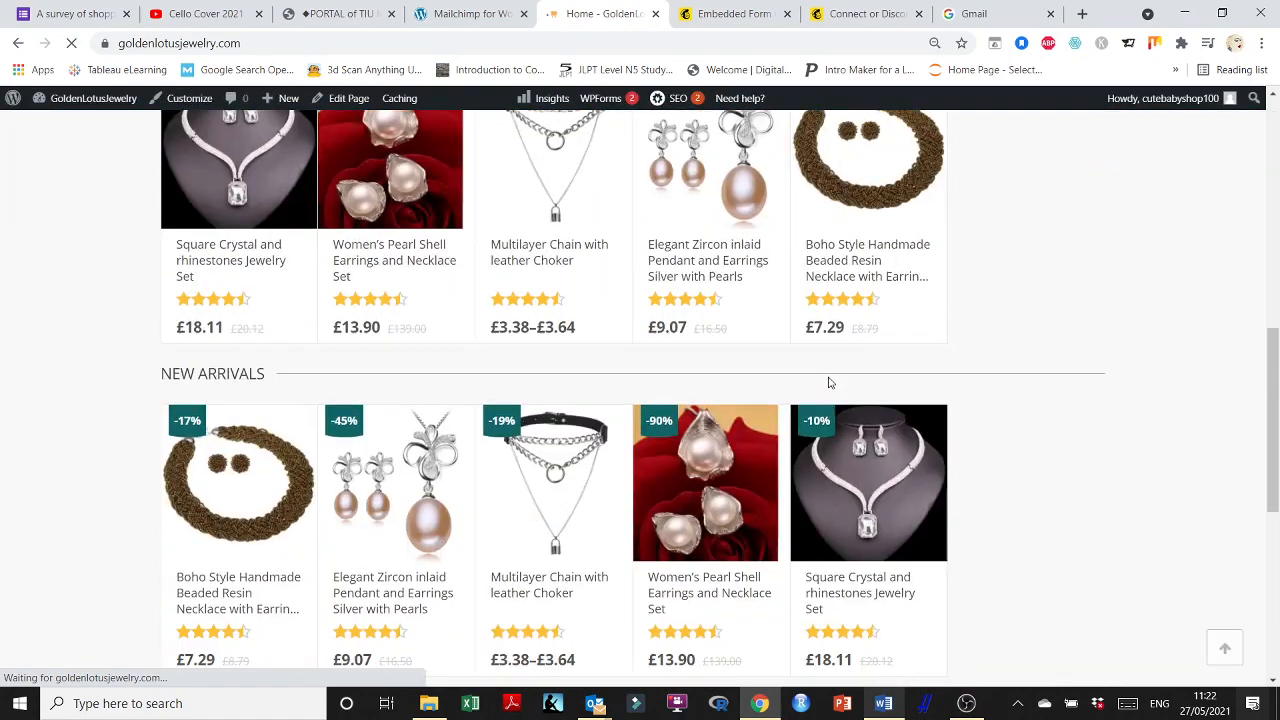
pyautogui.scroll(-2, 828, 383)
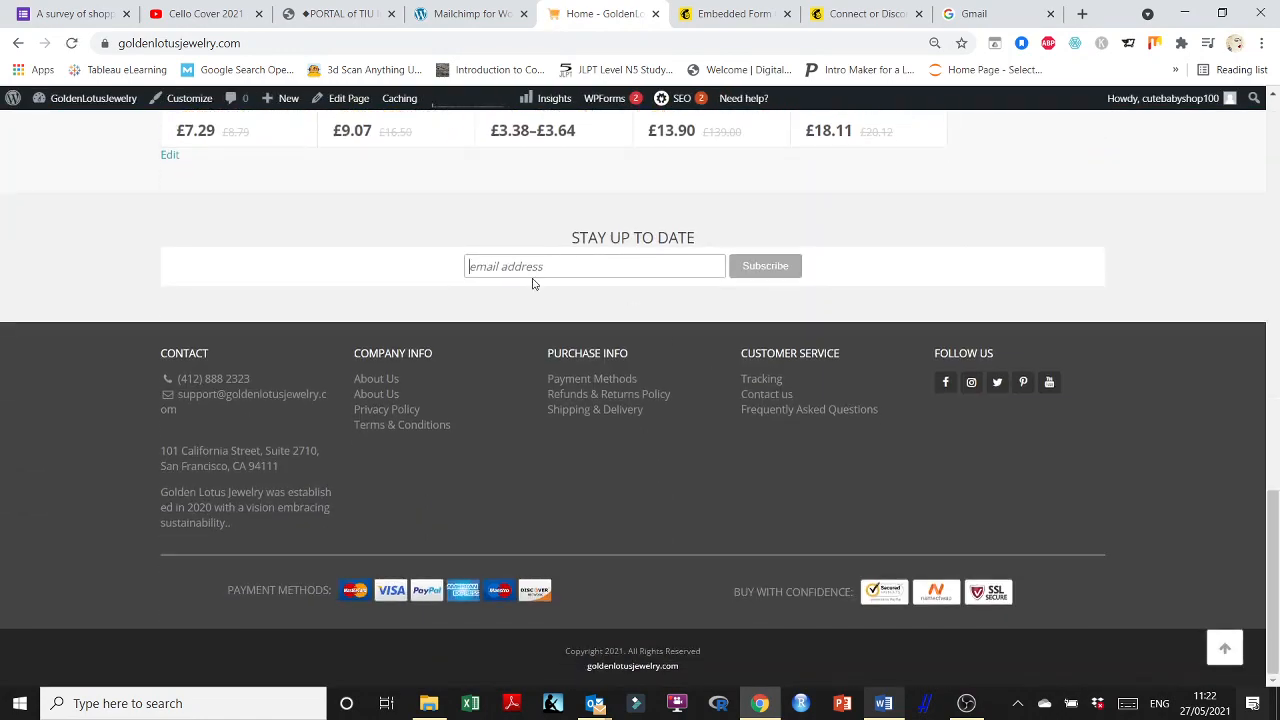
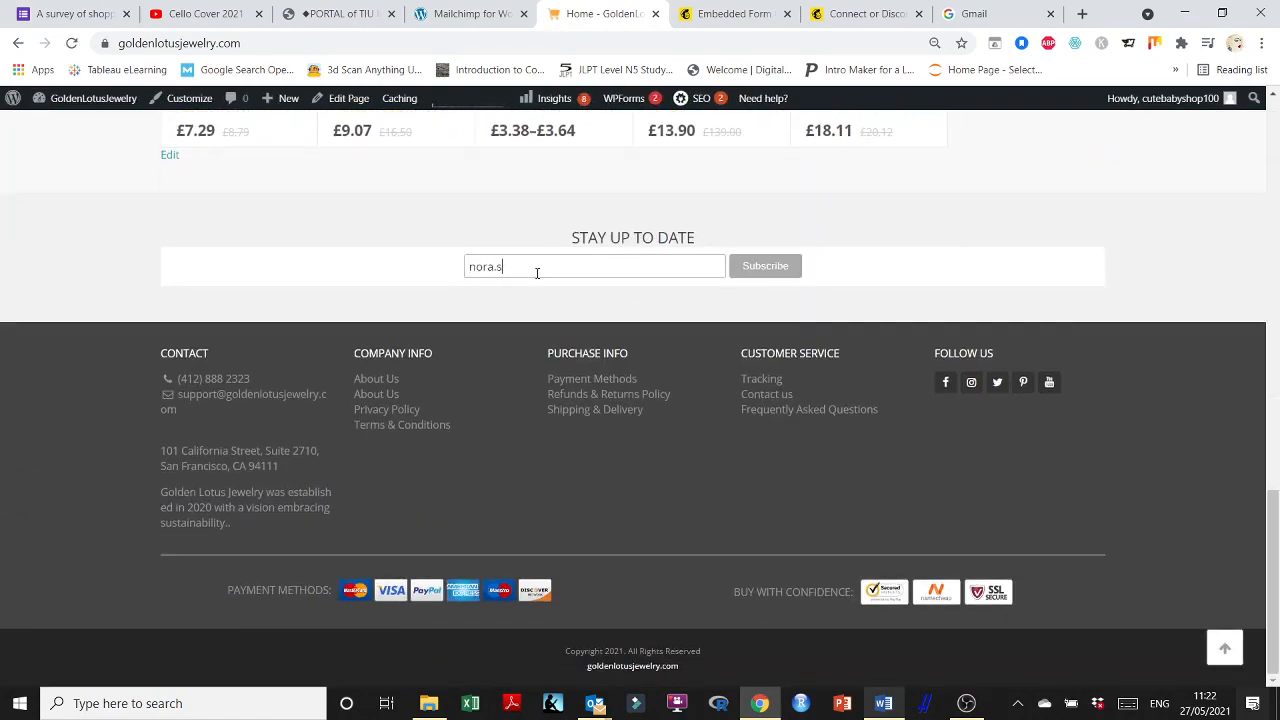
# Submit the test email, then return to the homepage and click Customize in the admin bar.
pyautogui.click(765, 266)
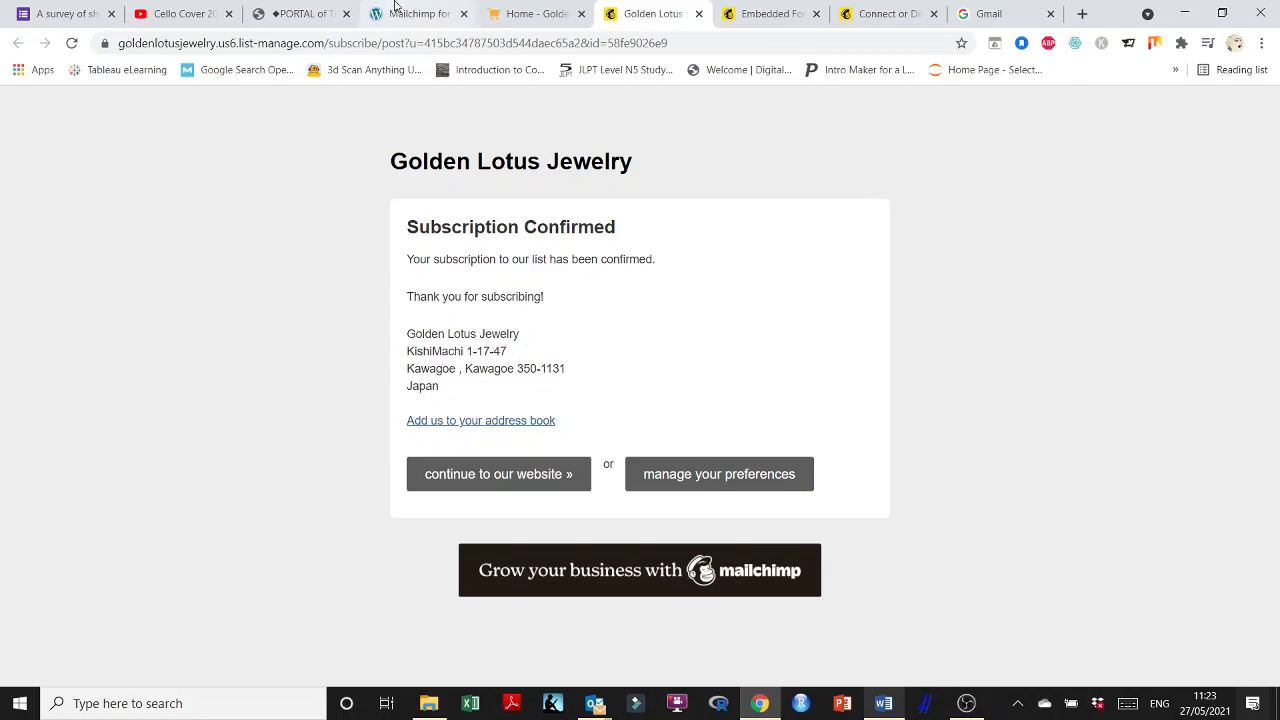
pyautogui.click(530, 13)
pyautogui.scroll(5, 690, 370)
pyautogui.scroll(10, 706, 396)
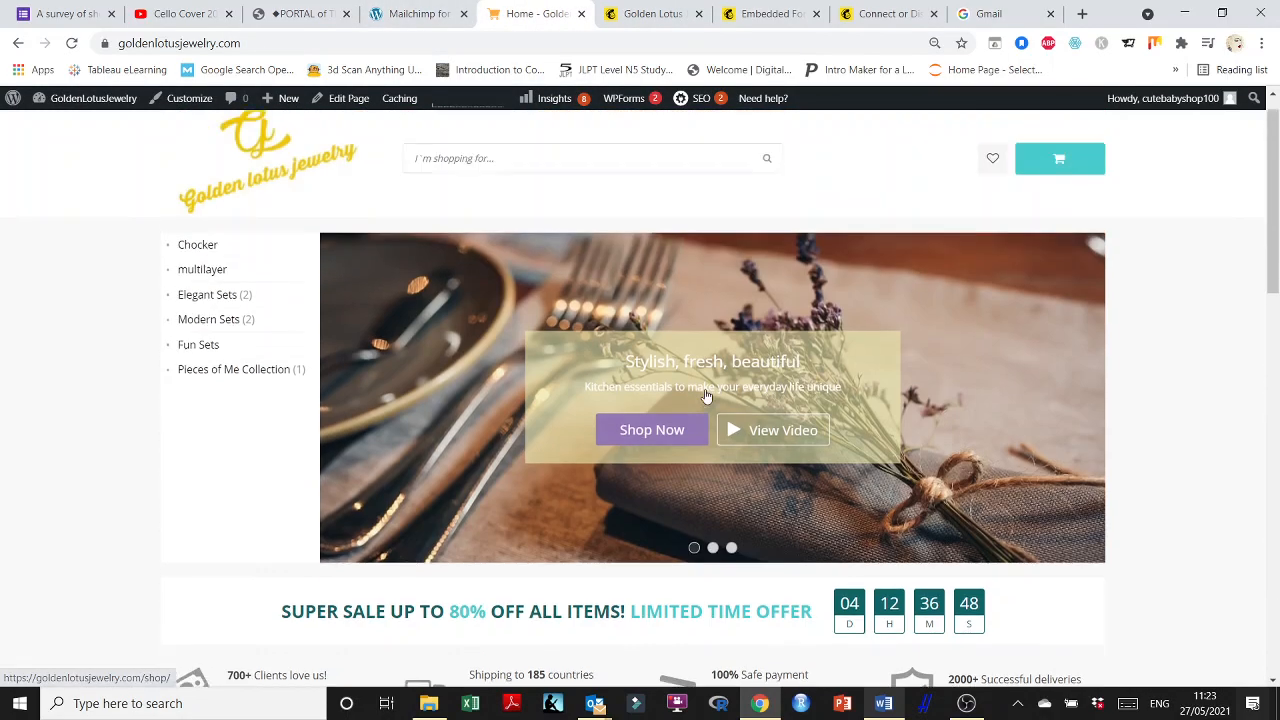
pyautogui.scroll(-20, 731, 355)
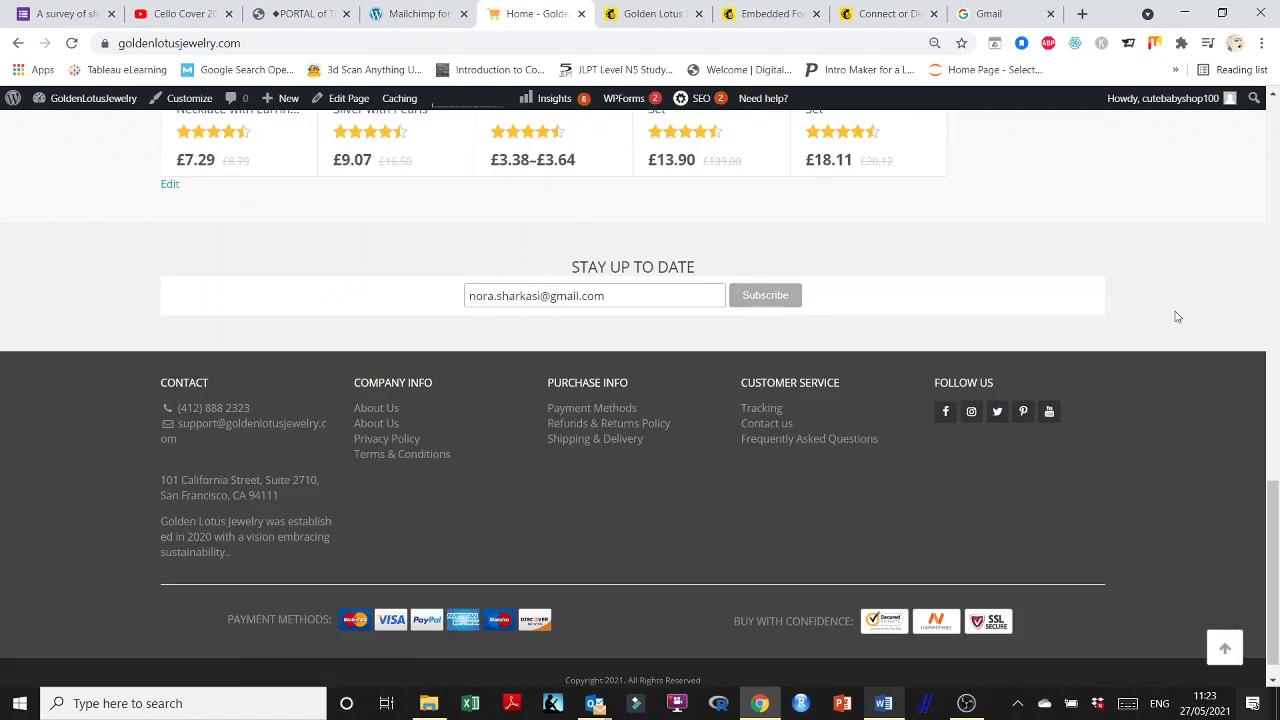
pyautogui.scroll(6, 674, 251)
pyautogui.scroll(10, 673, 256)
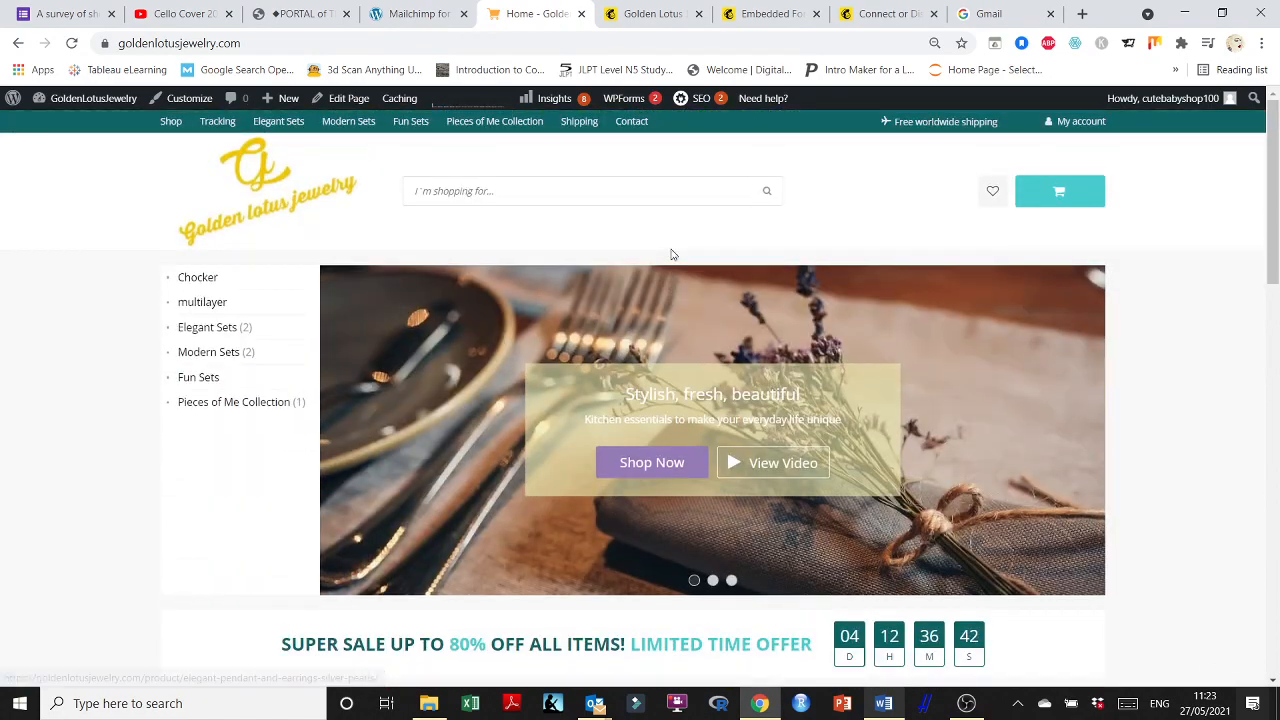
pyautogui.click(180, 102)
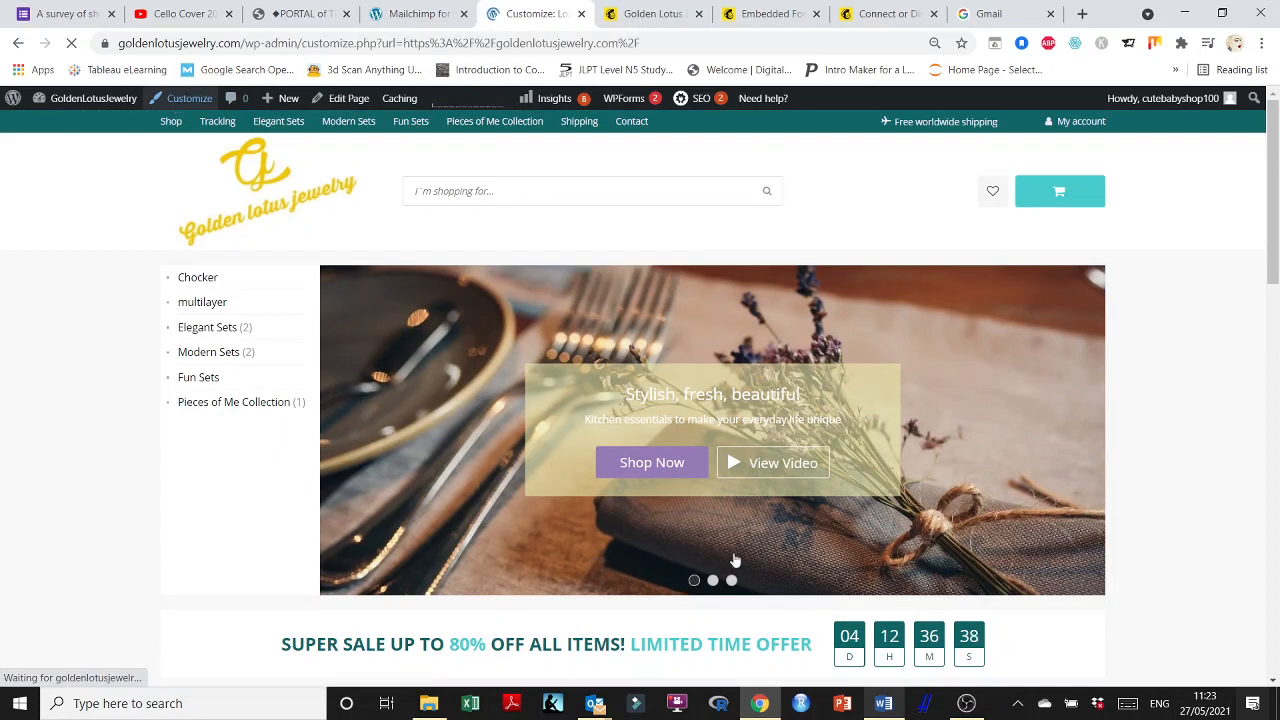
# Close the Connect or Disconnect Mailchimp tab and inspect the embed code's form action URL.
pyautogui.click(885, 13)
pyautogui.click(772, 13)
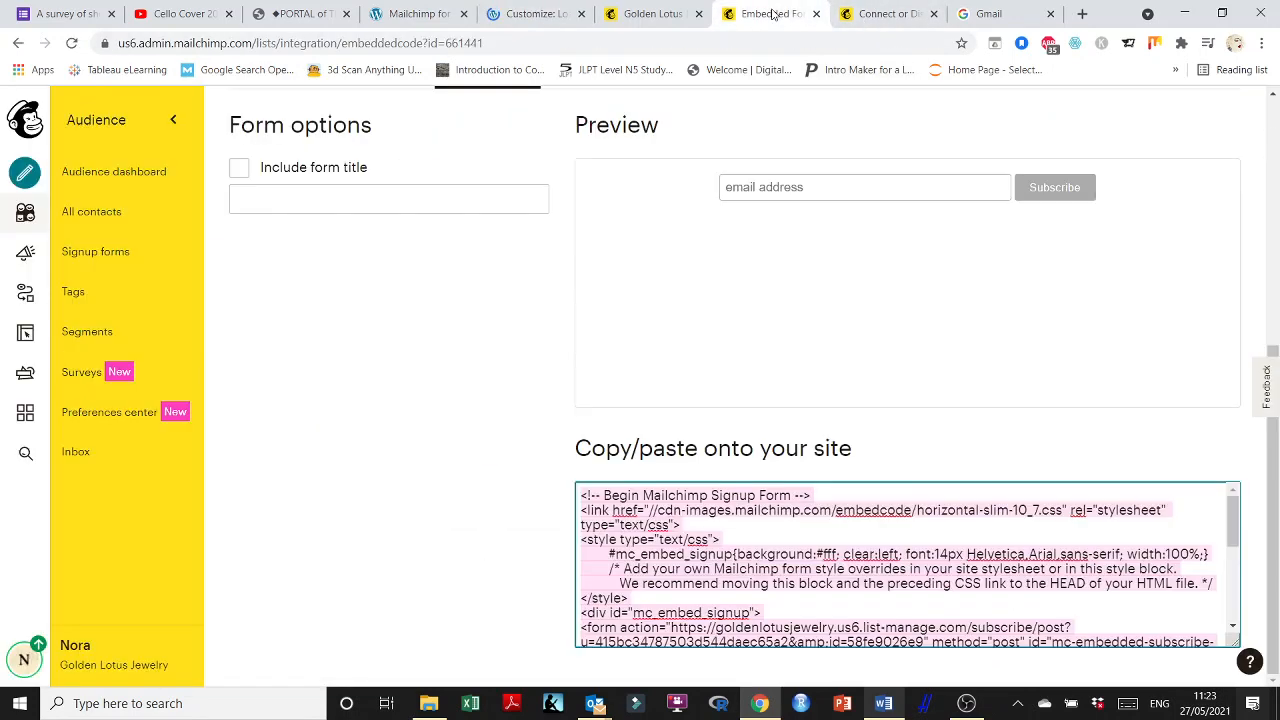
pyautogui.click(933, 13)
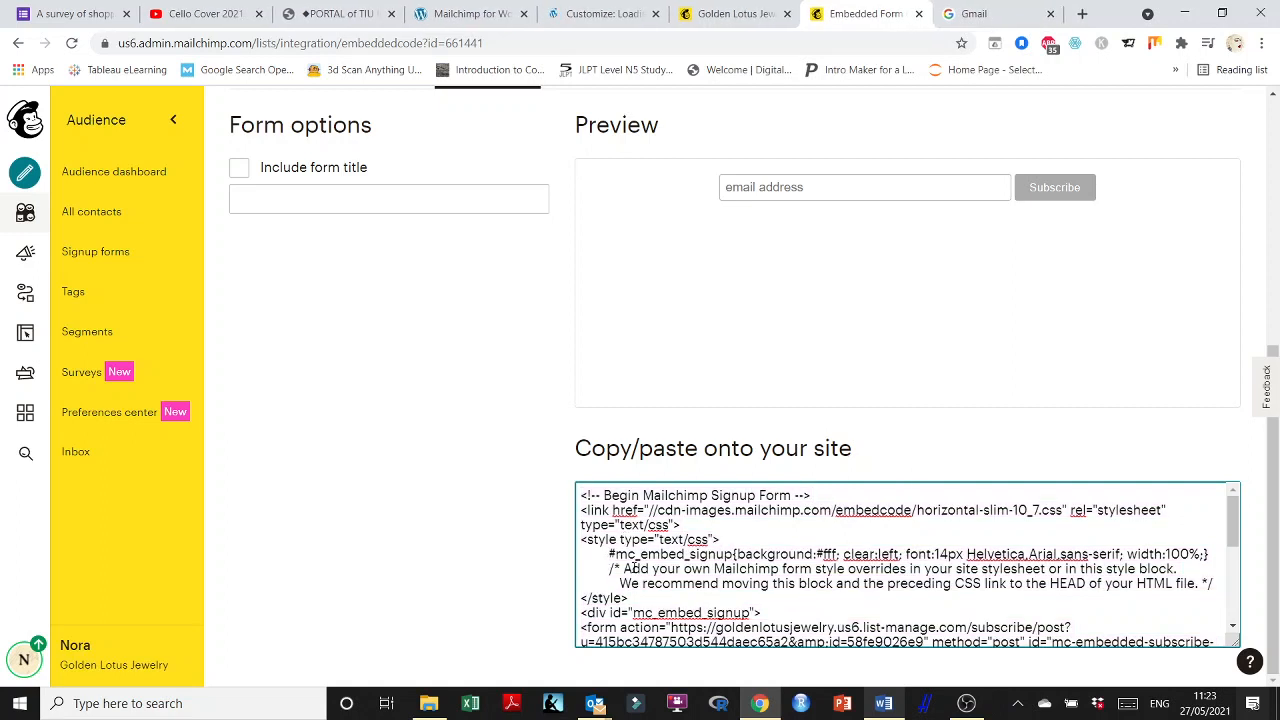
pyautogui.scroll(-1, 621, 581)
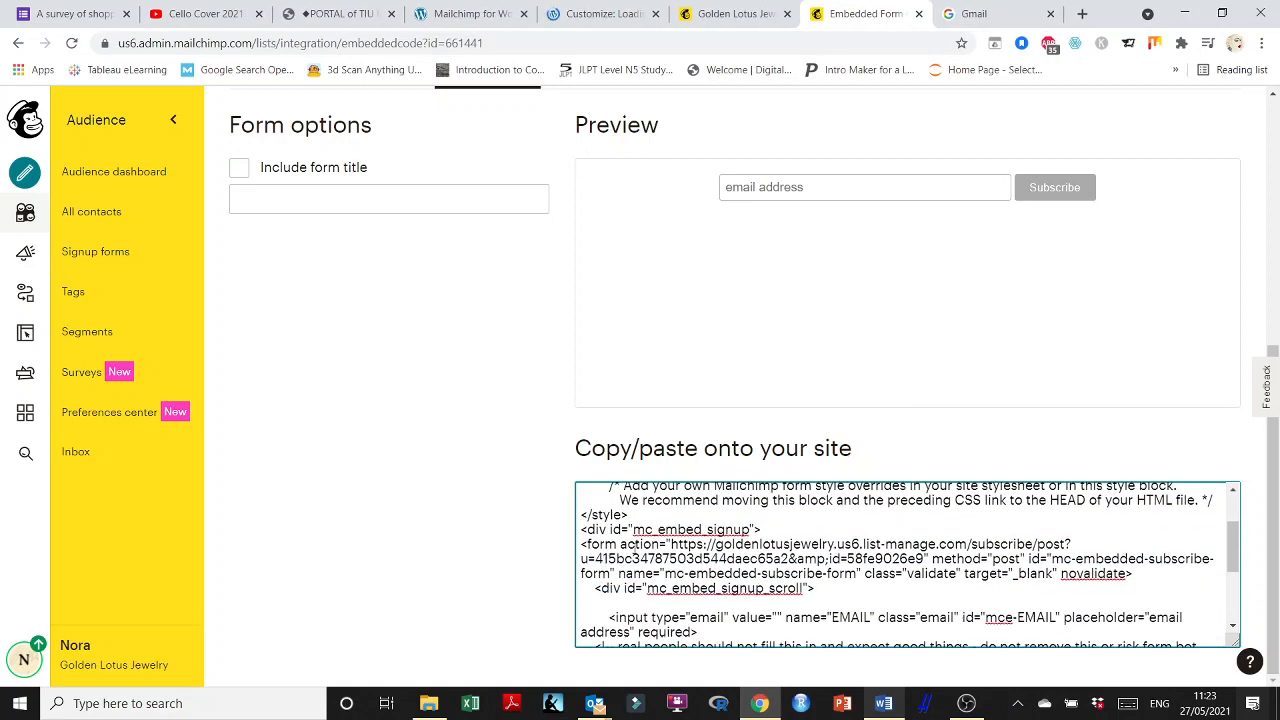
pyautogui.moveTo(666, 544)
pyautogui.mouseDown()
pyautogui.moveTo(752, 552)
pyautogui.moveTo(720, 559)
pyautogui.moveTo(914, 559)
pyautogui.moveTo(620, 574)
pyautogui.moveTo(930, 559)
pyautogui.moveTo(668, 544)
pyautogui.mouseUp()
pyautogui.click(929, 559)
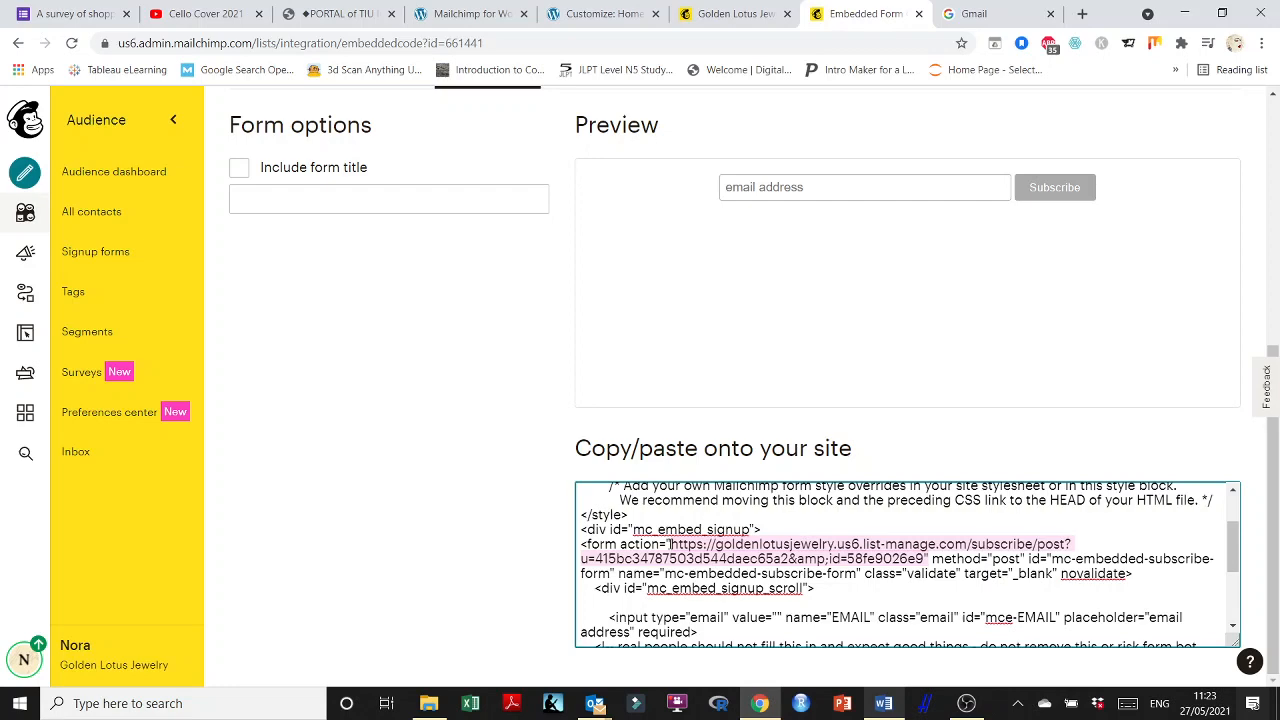
pyautogui.click(668, 544)
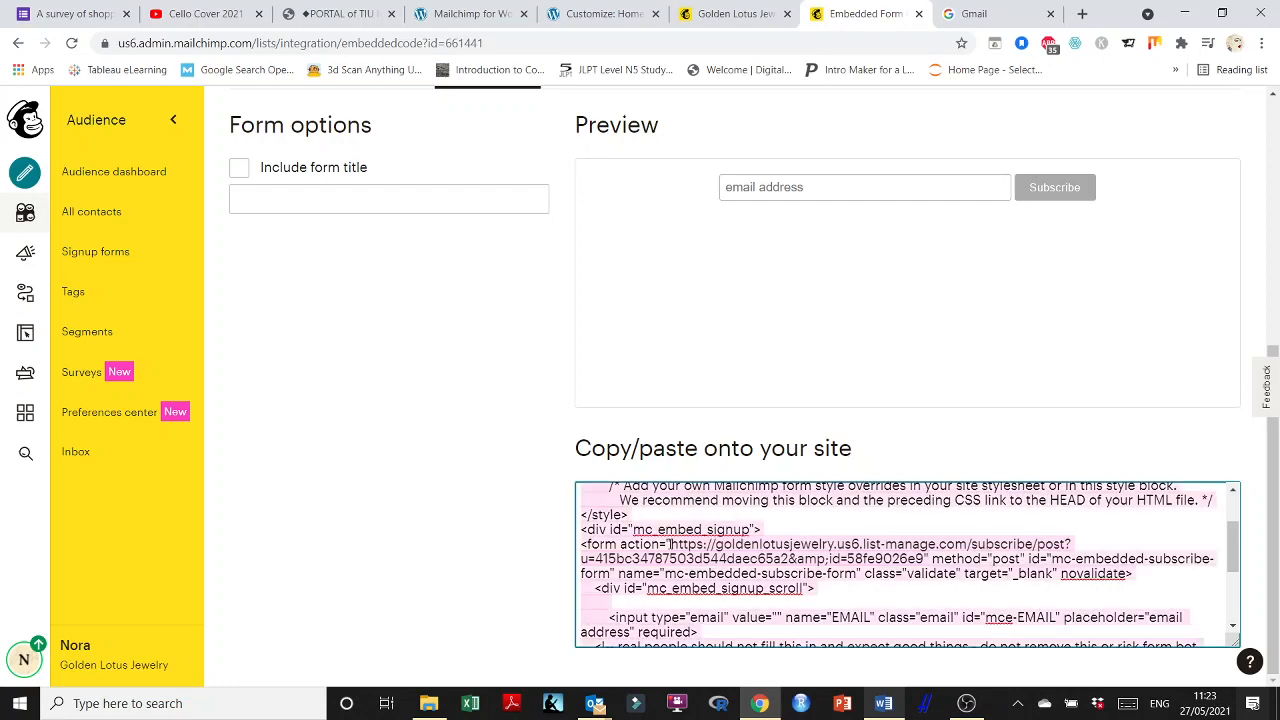
pyautogui.click(590, 14)
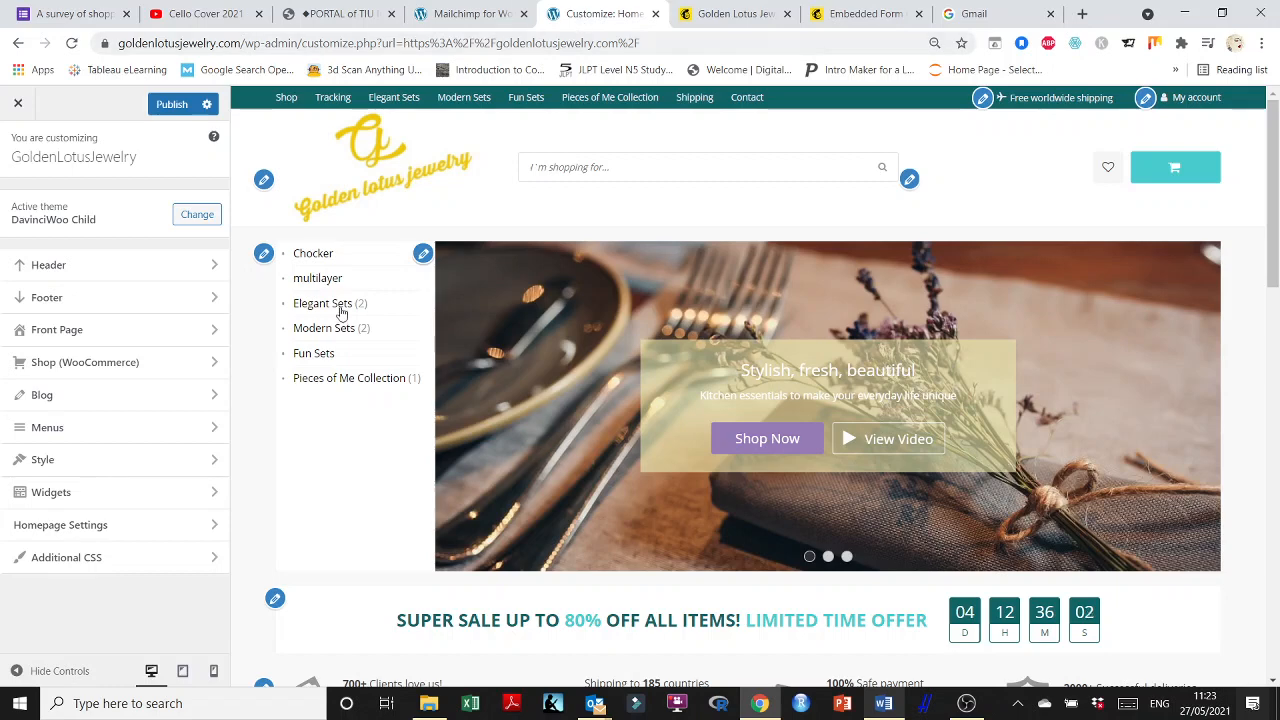
# Under Front Page > Subscribe Form, replace the code with the restyled code from Word and publish.
pyautogui.click(70, 331)
pyautogui.click(77, 364)
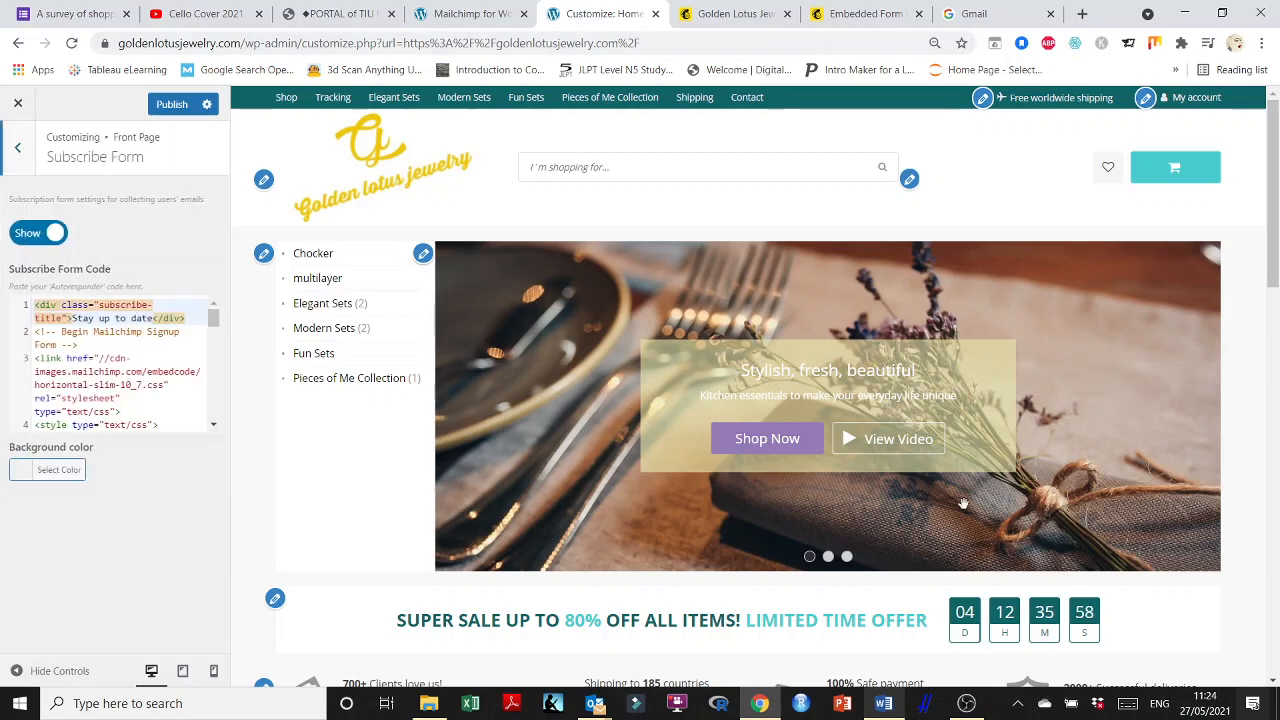
pyautogui.scroll(2, 971, 513)
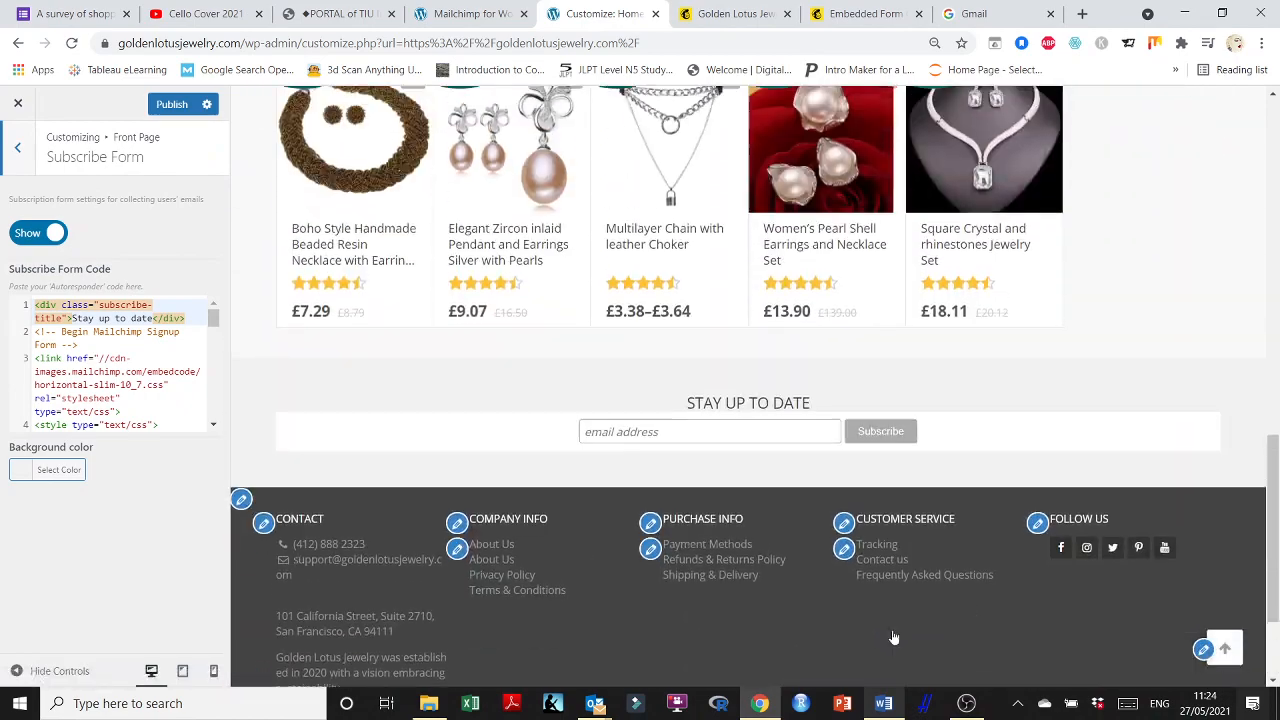
pyautogui.click(883, 703)
pyautogui.hotkey('ctrl', 'a')
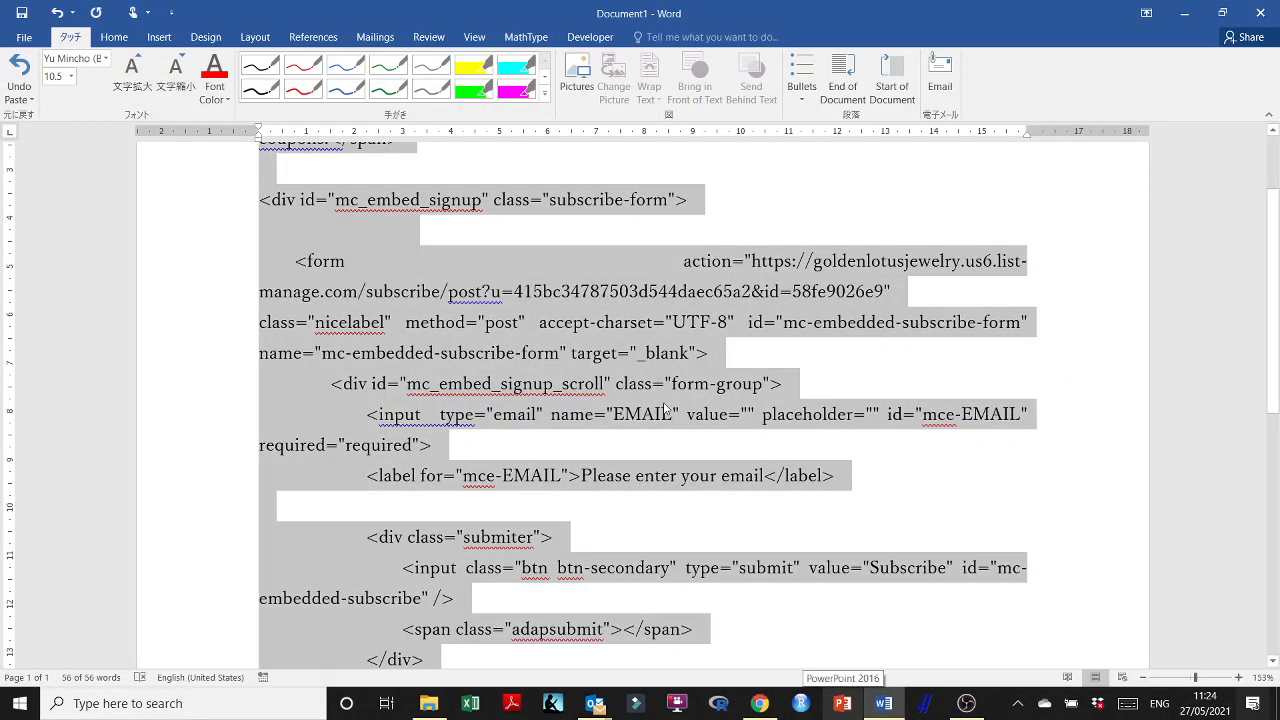
pyautogui.click(1184, 13)
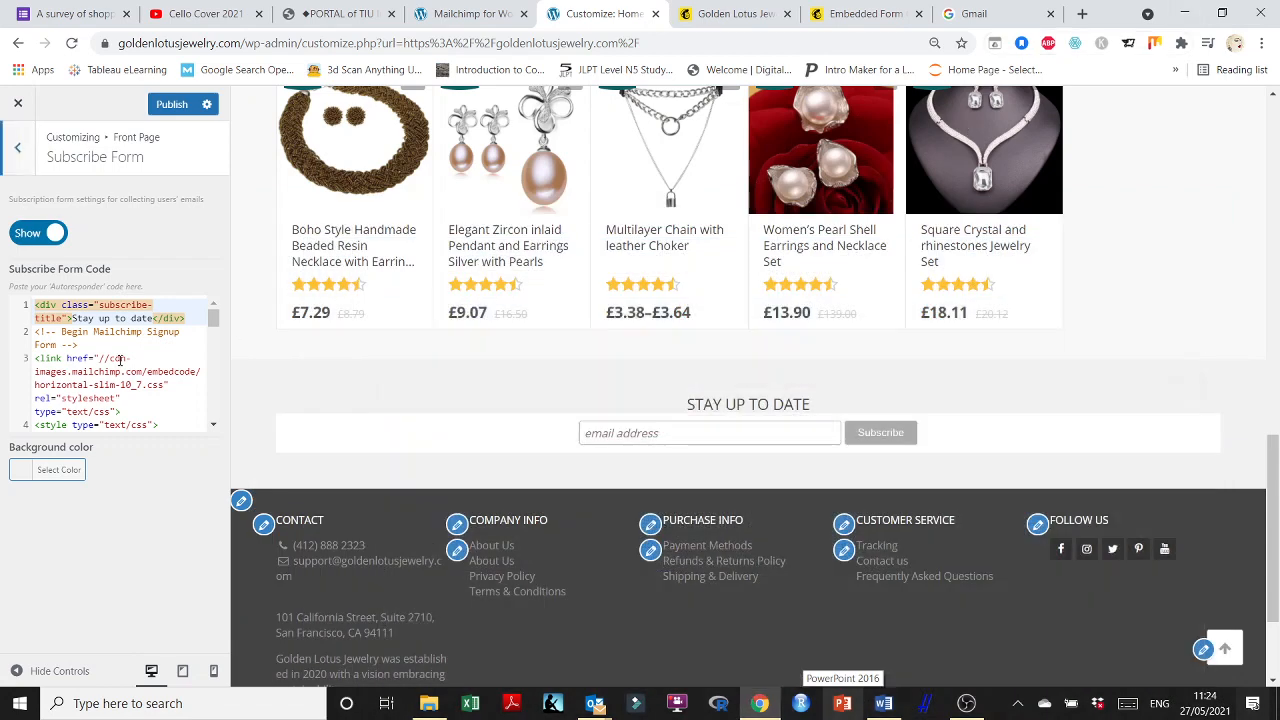
pyautogui.click(120, 360)
pyautogui.hotkey('ctrl', 'a')
pyautogui.hotkey('ctrl', 'v')
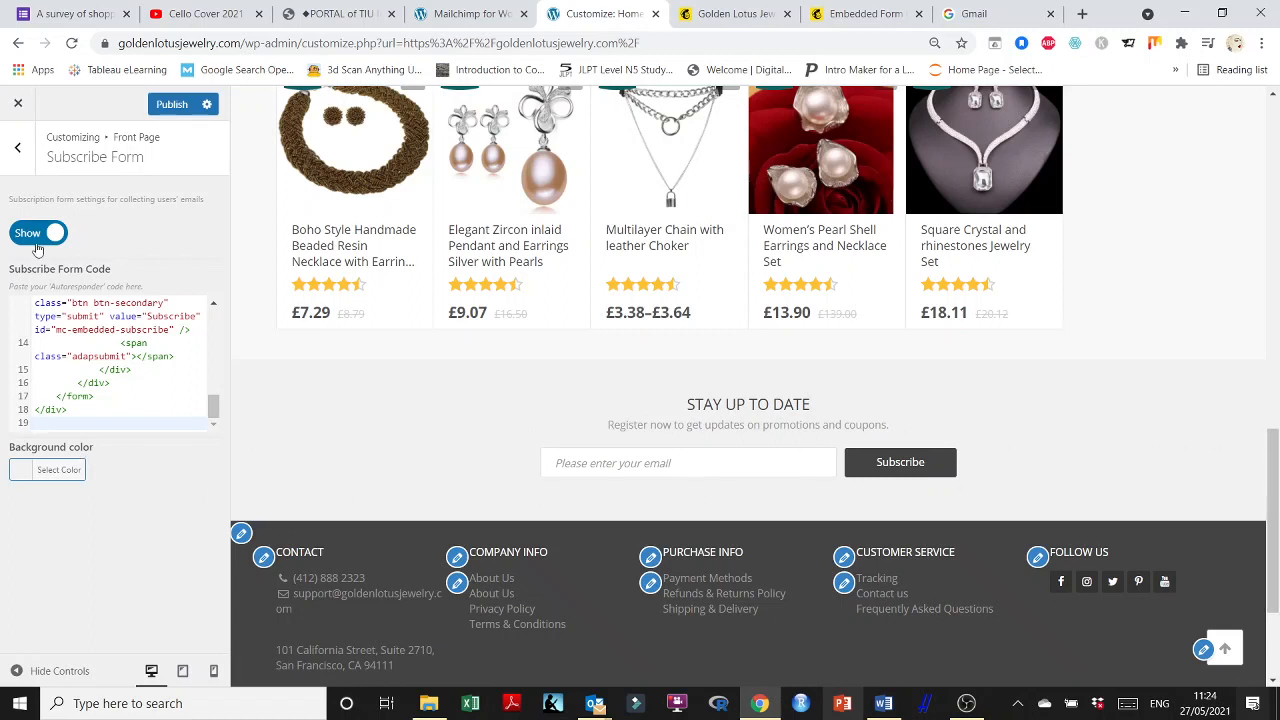
pyautogui.click(172, 105)
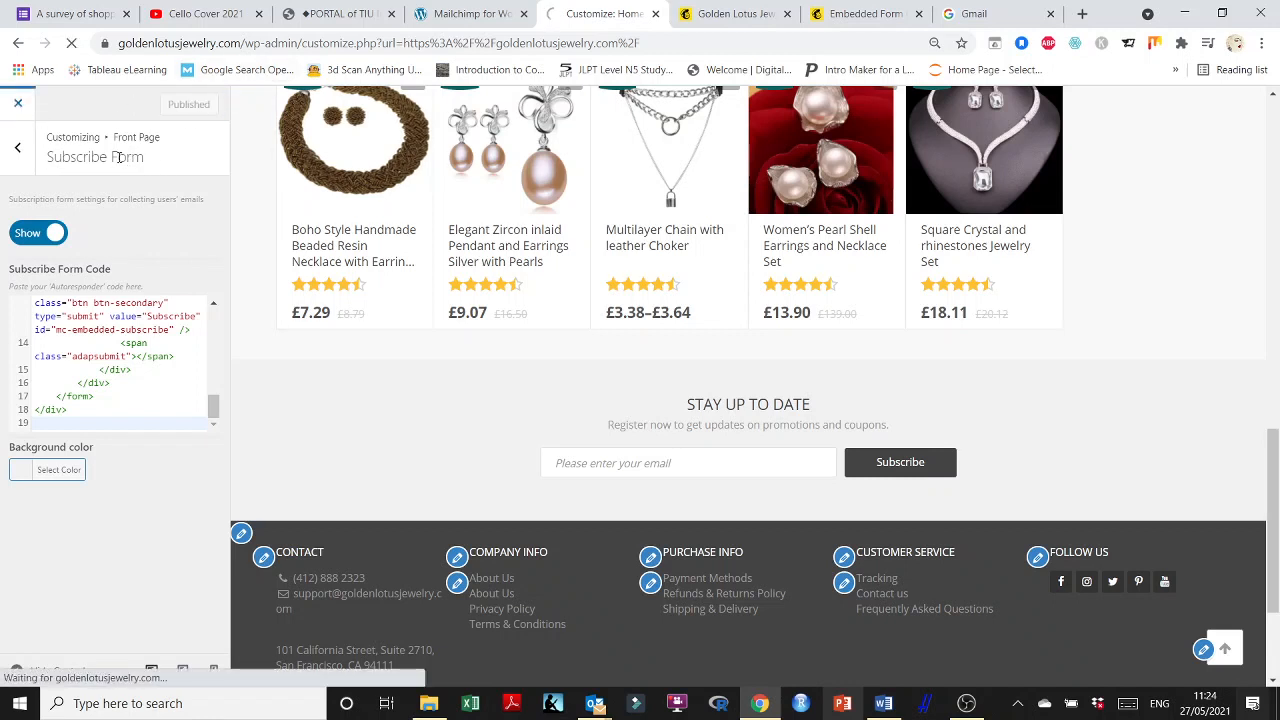
# Exit the customizer, enter a test email address in the Stay Up To Date form, and subscribe.
pyautogui.click(18, 105)
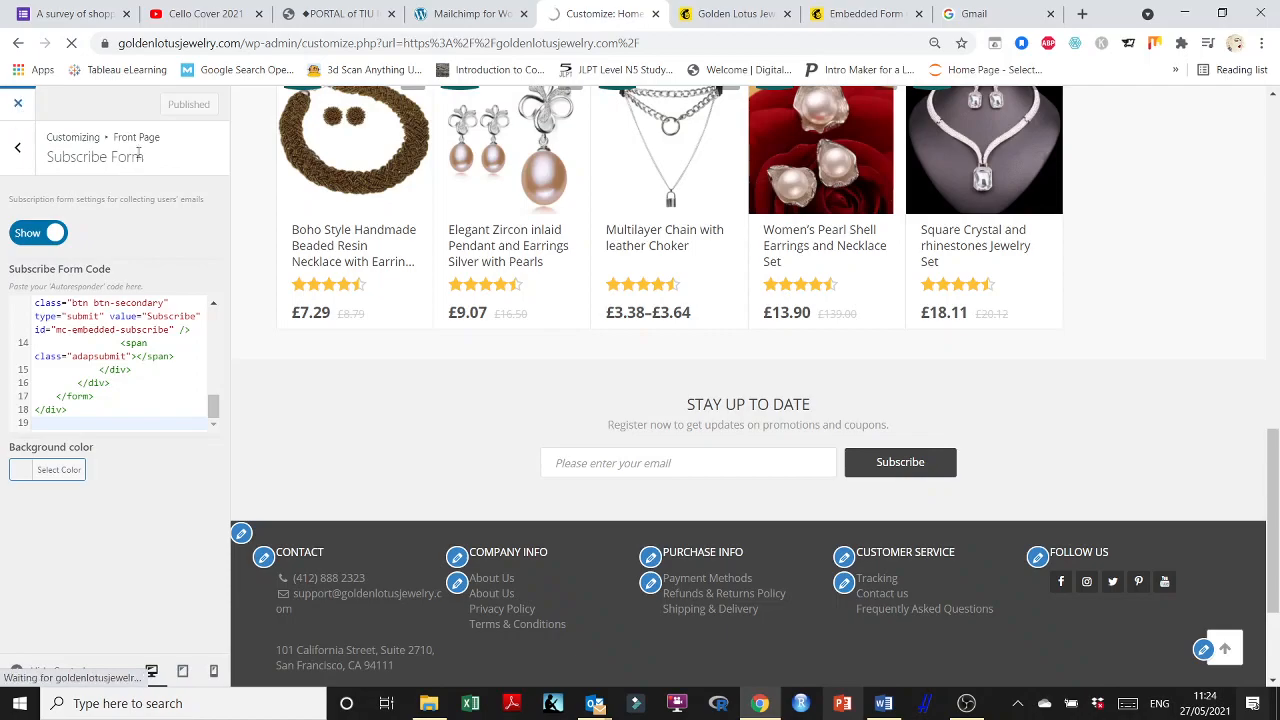
pyautogui.scroll(-15, 871, 512)
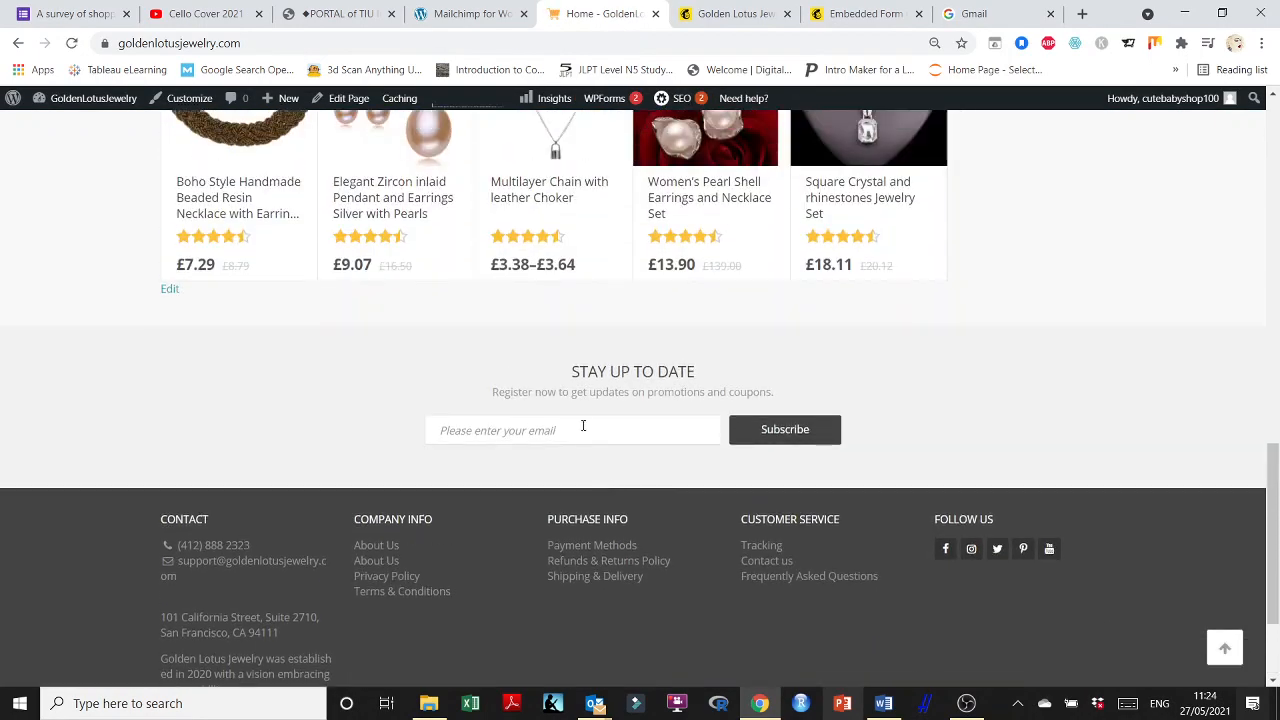
pyautogui.click(583, 426)
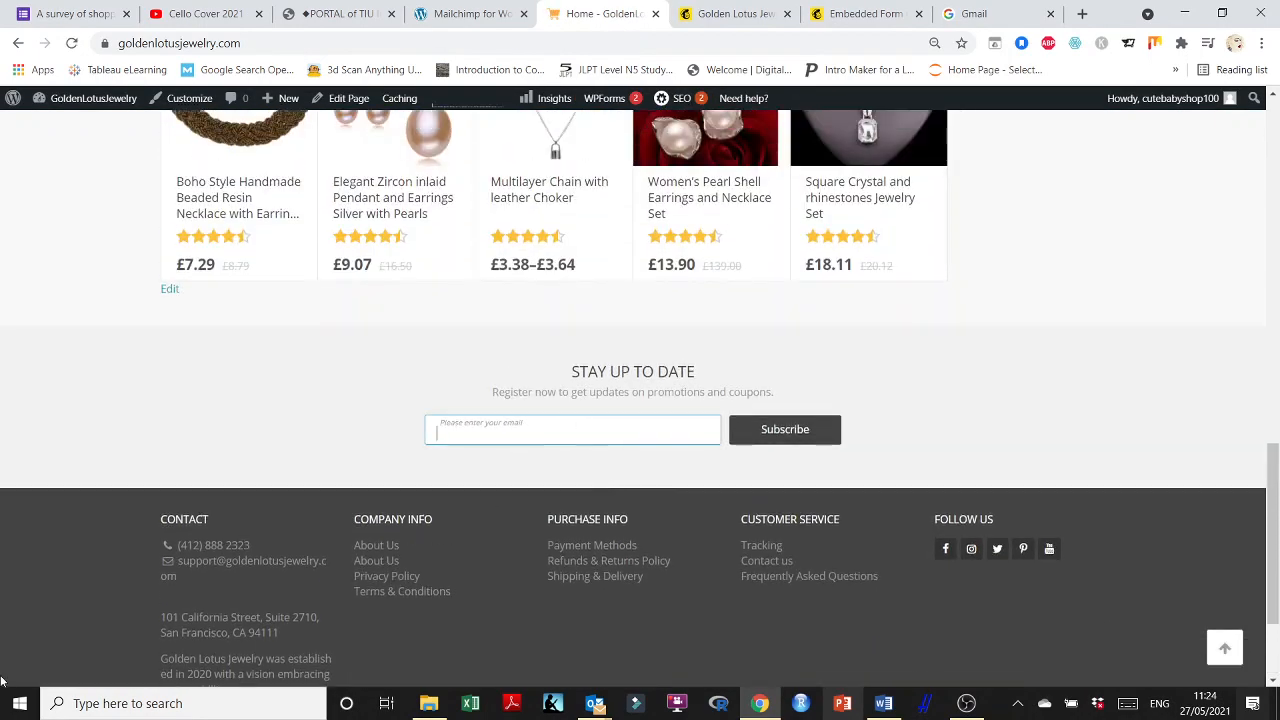
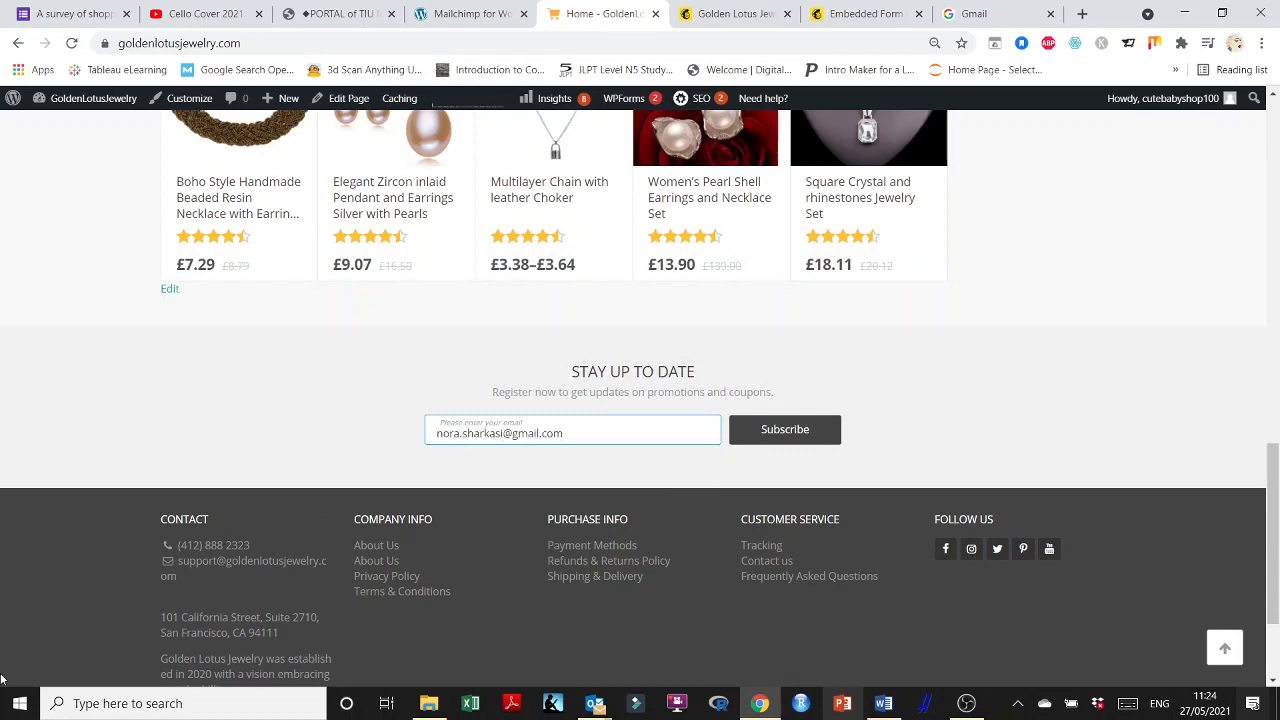
pyautogui.click(788, 437)
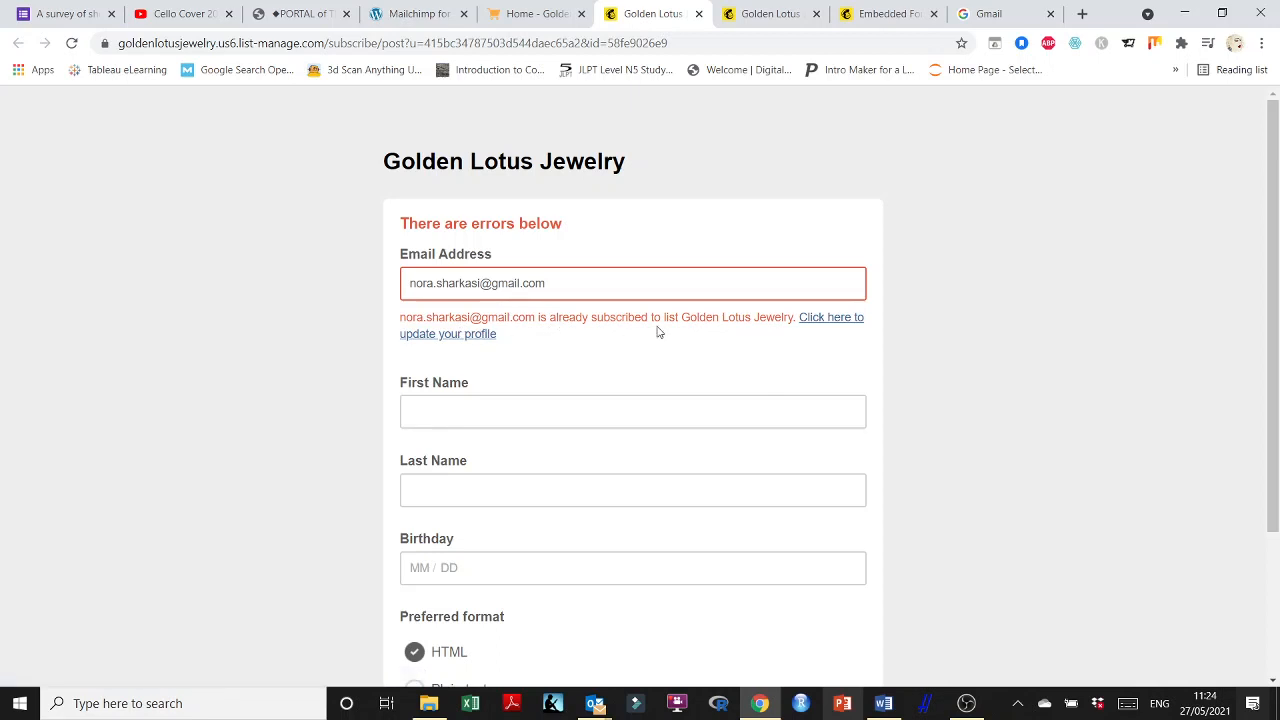
# Inspect the already-subscribed error form, including its First Name and Last Name fields.
pyautogui.scroll(-1, 773, 345)
pyautogui.scroll(-1, 773, 345)
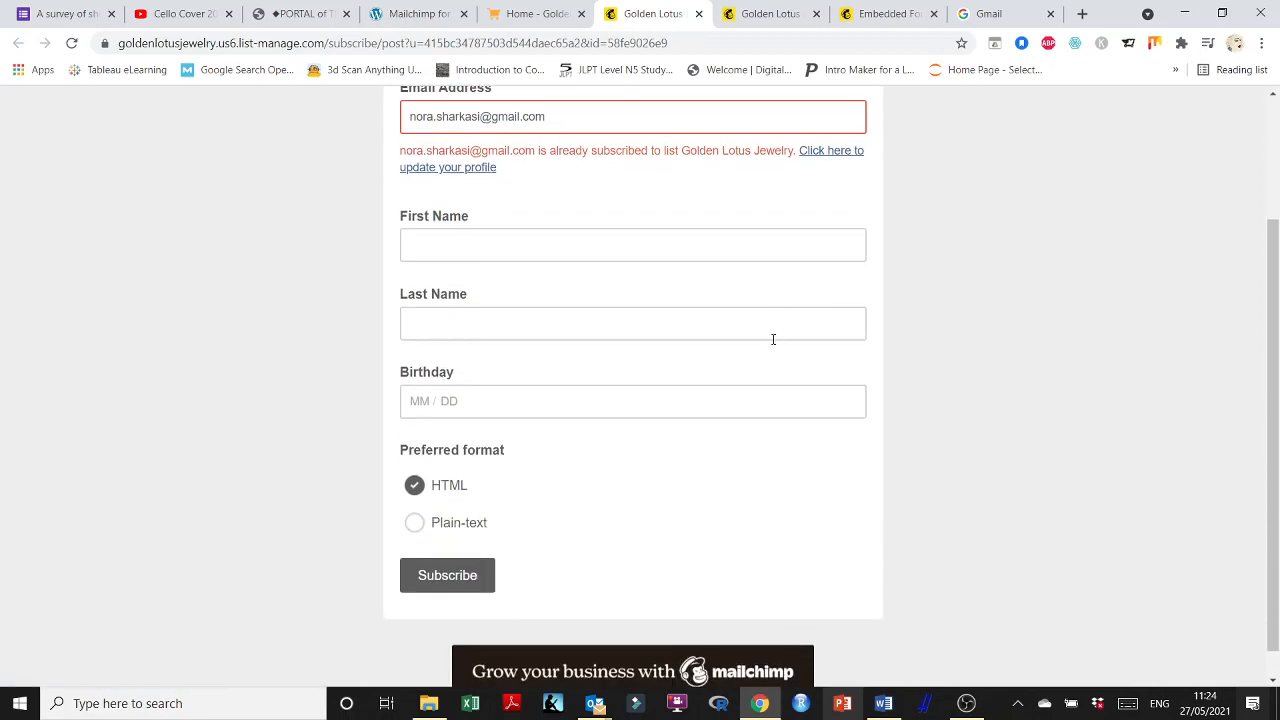
pyautogui.scroll(2, 738, 410)
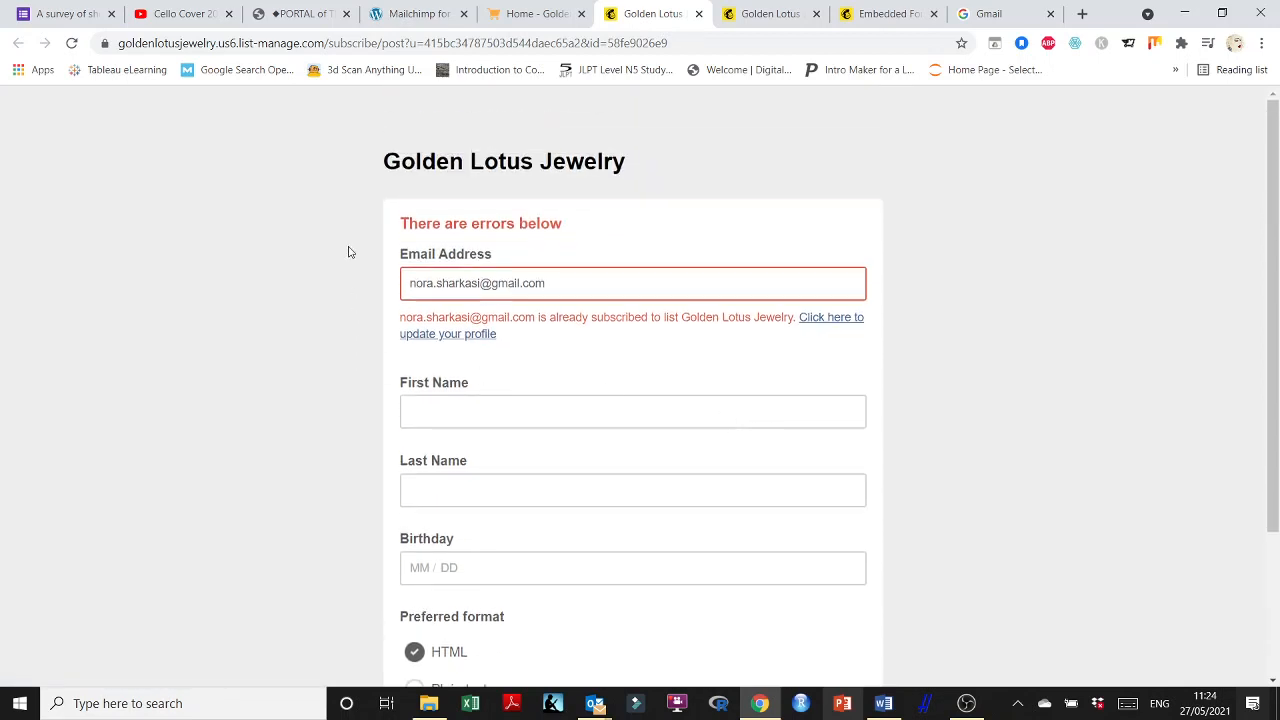
pyautogui.scroll(-1, 418, 170)
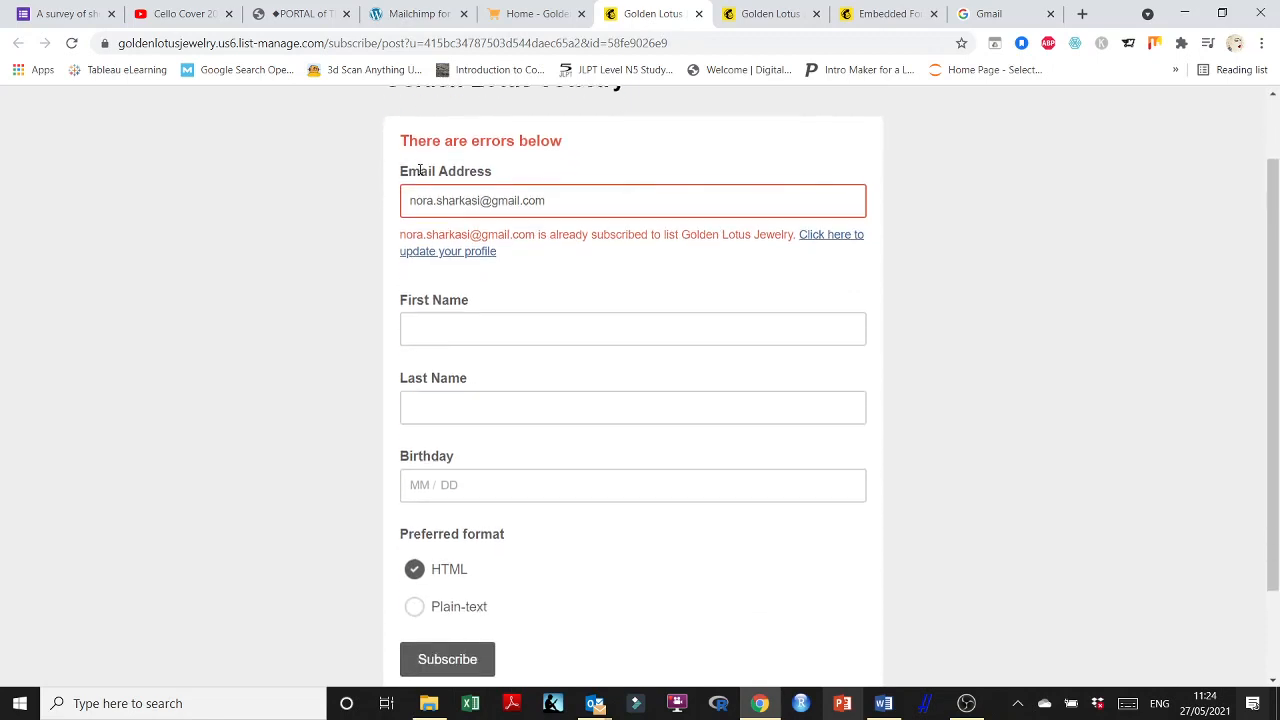
pyautogui.scroll(1, 420, 175)
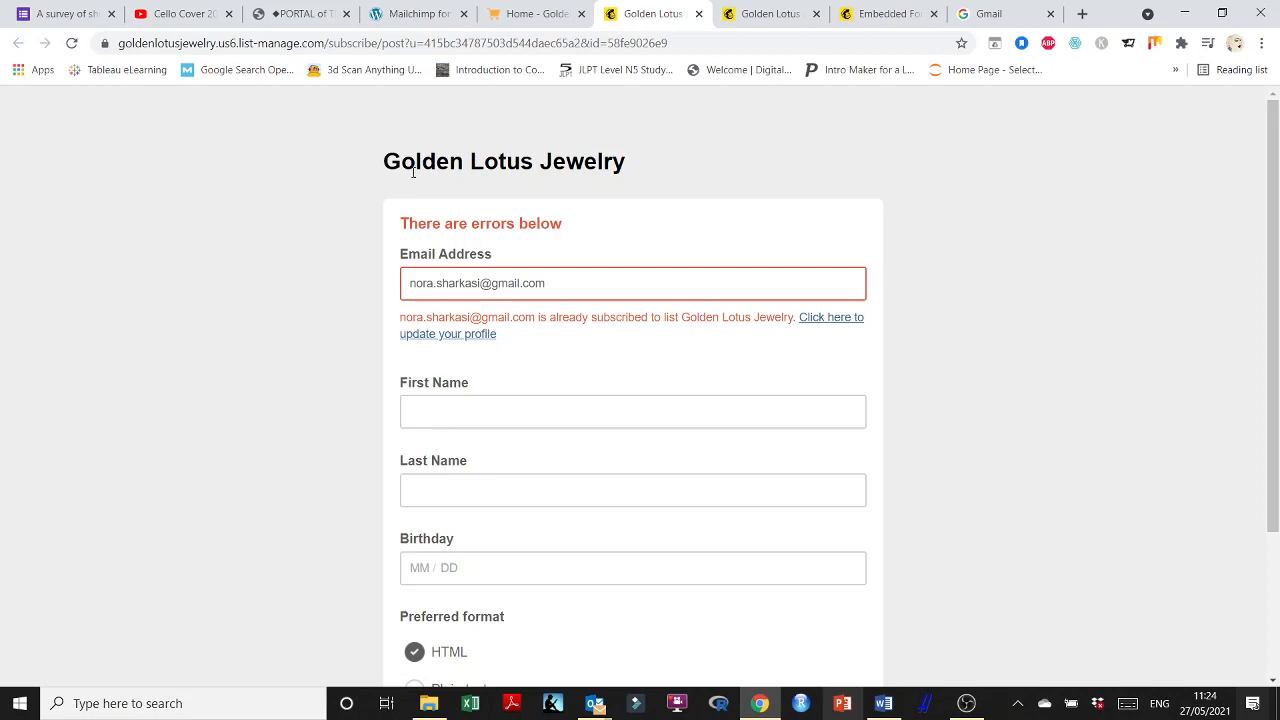
pyautogui.click(425, 410)
pyautogui.click(410, 491)
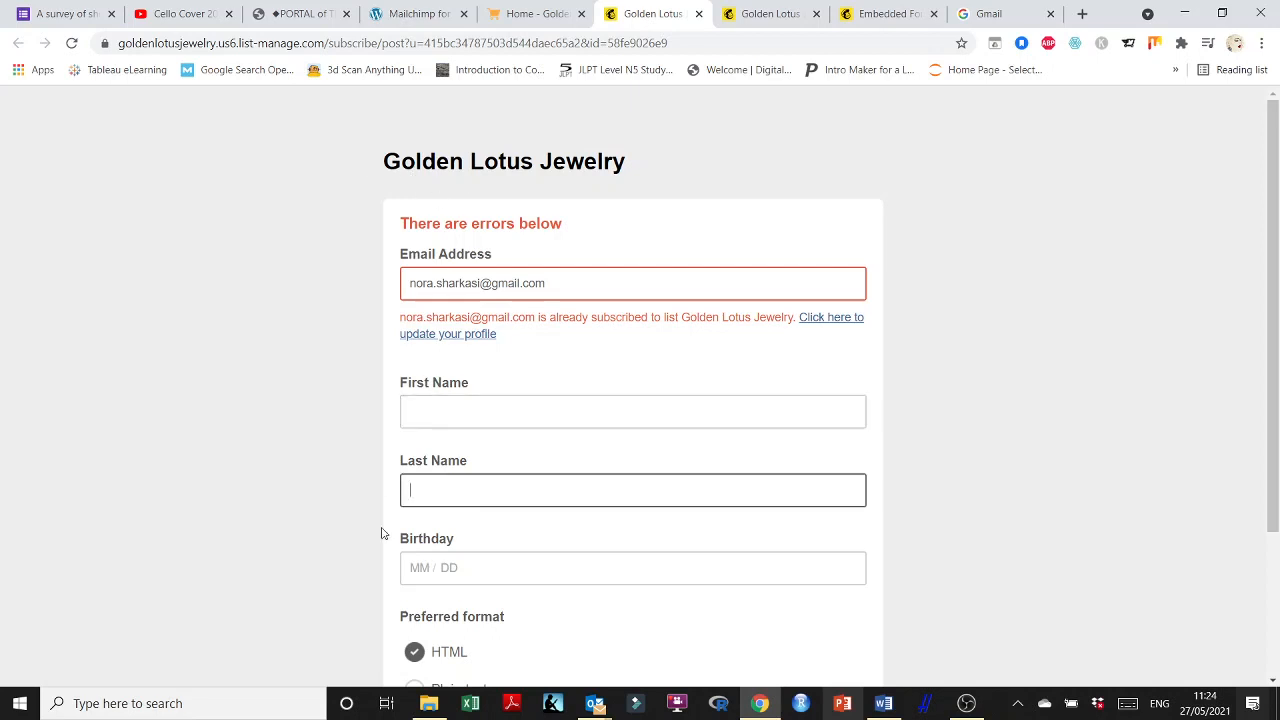
pyautogui.scroll(-3, 380, 525)
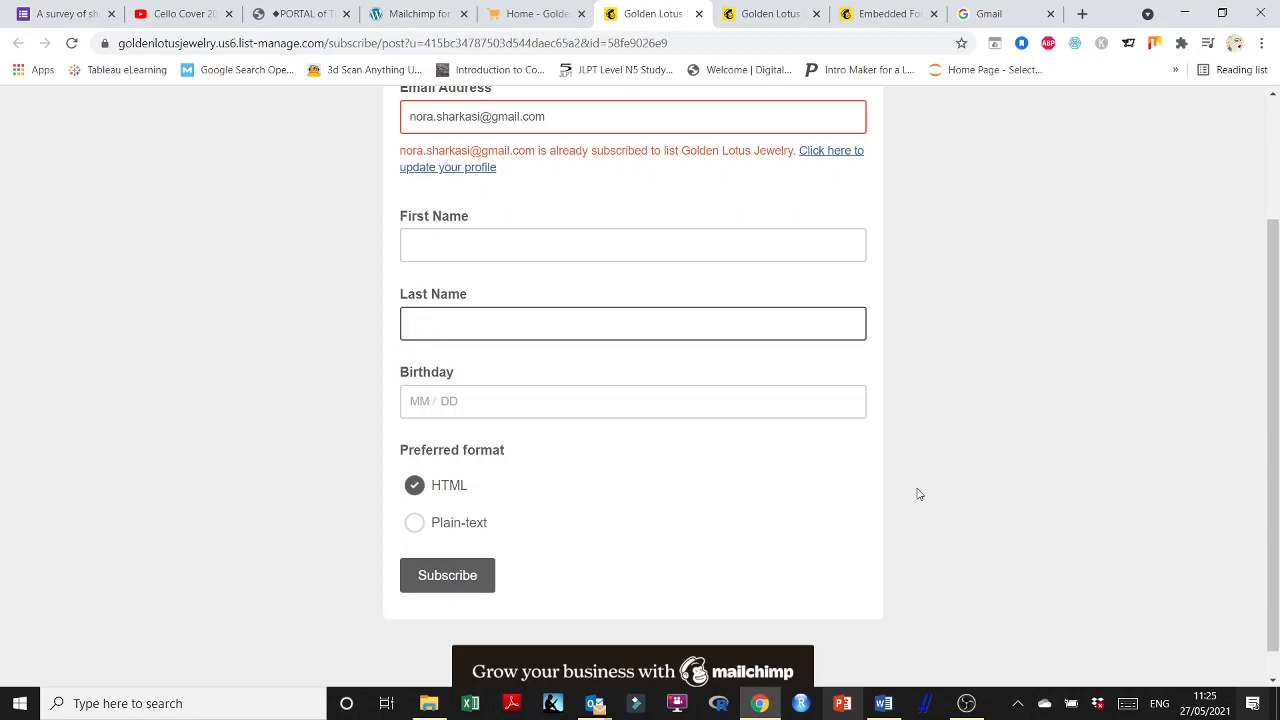
pyautogui.scroll(2, 717, 555)
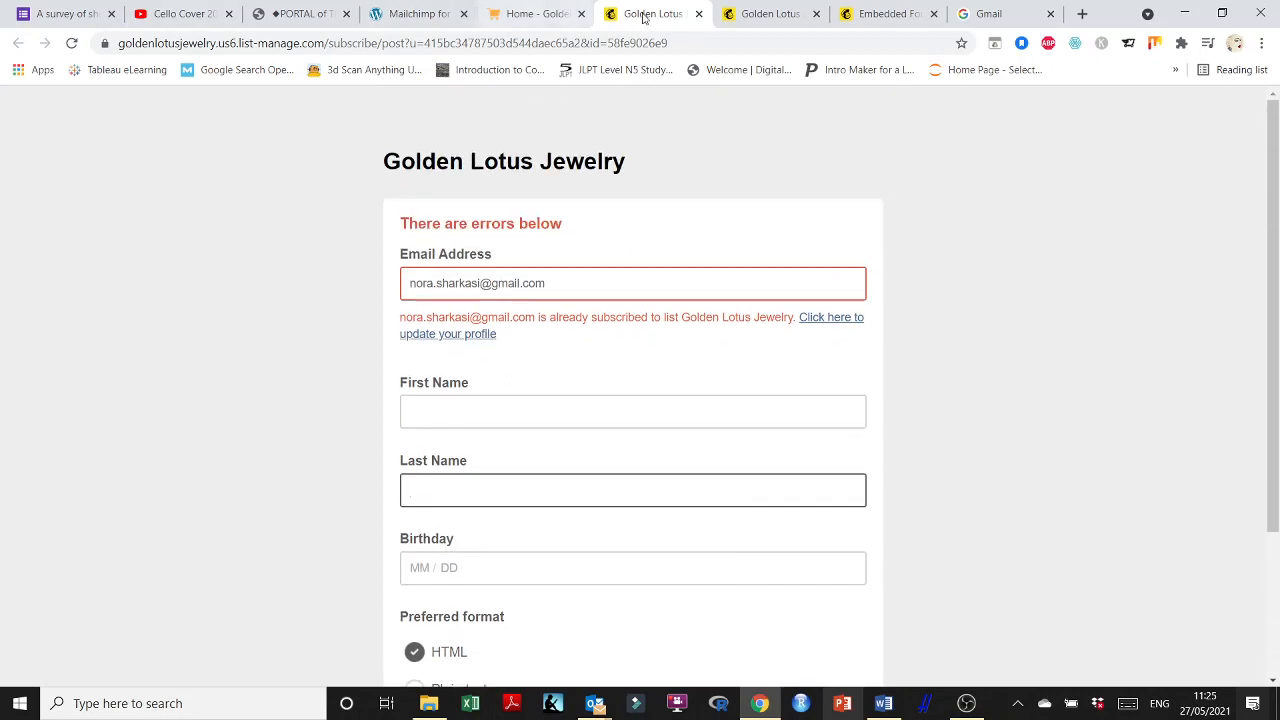
# Close the embedded form code tab and return to the already-subscribed error page.
pyautogui.click(533, 14)
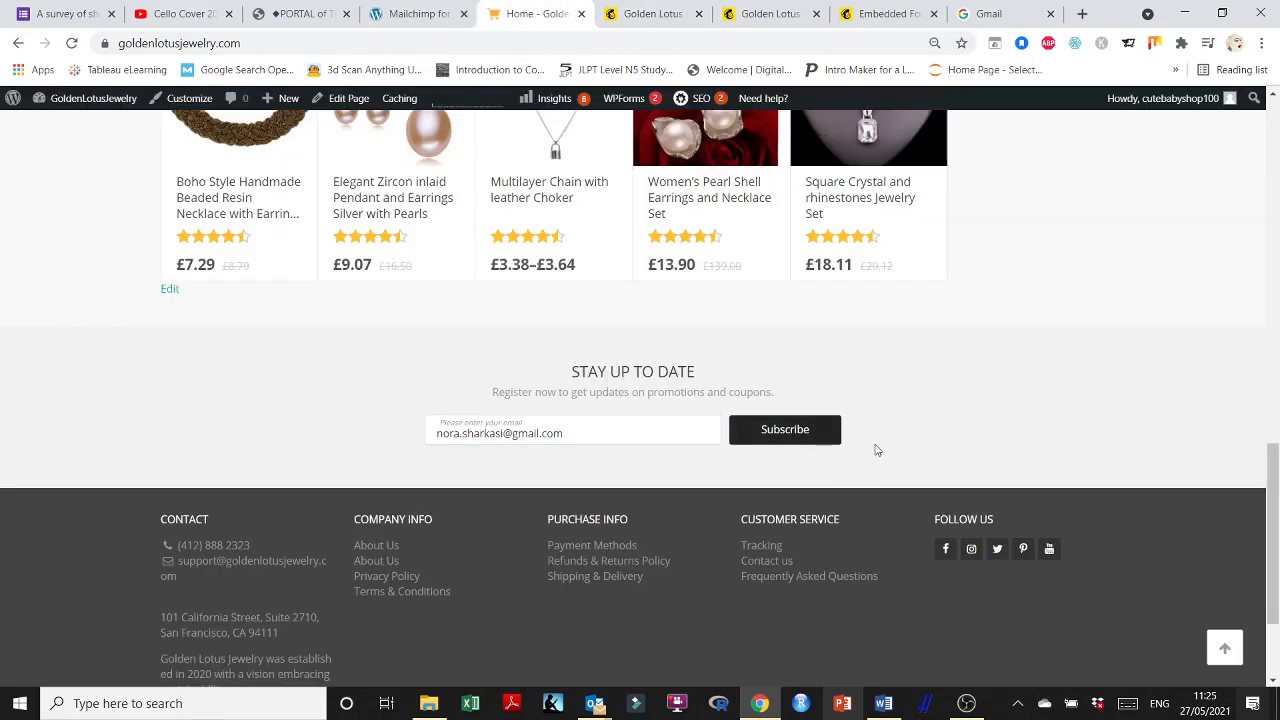
pyautogui.scroll(15, 877, 389)
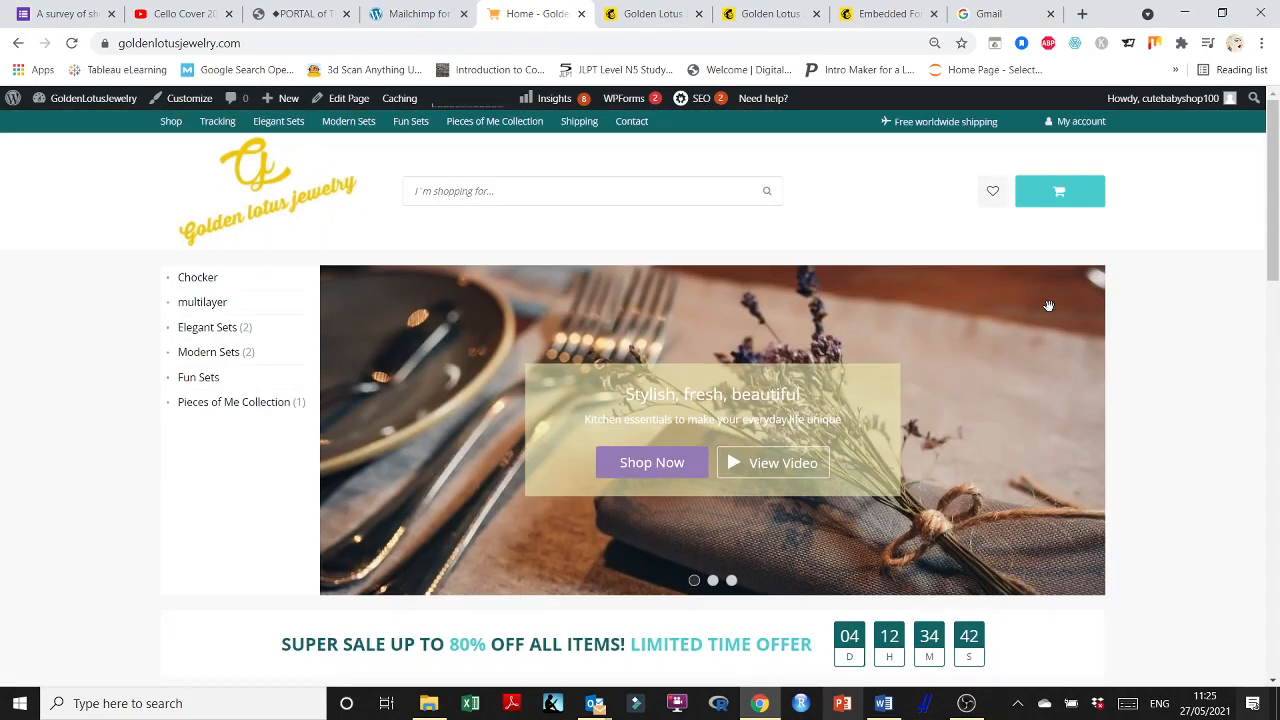
pyautogui.click(928, 15)
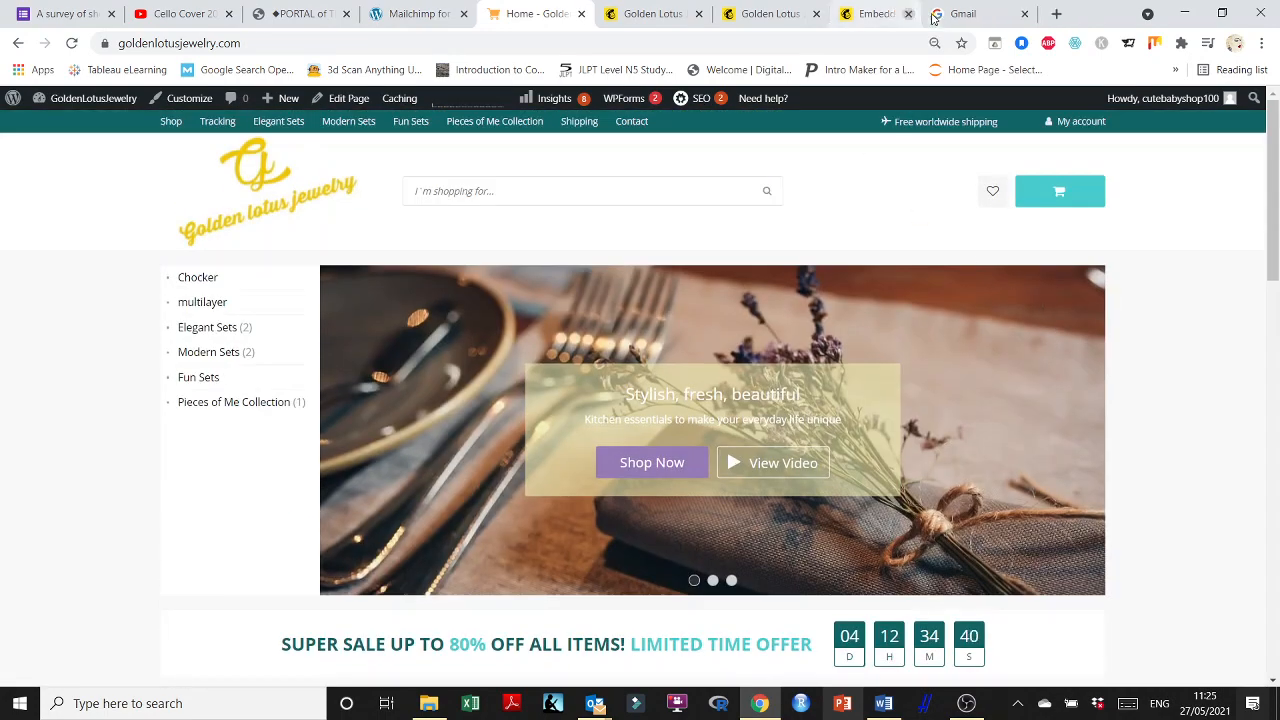
pyautogui.click(771, 10)
pyautogui.click(648, 10)
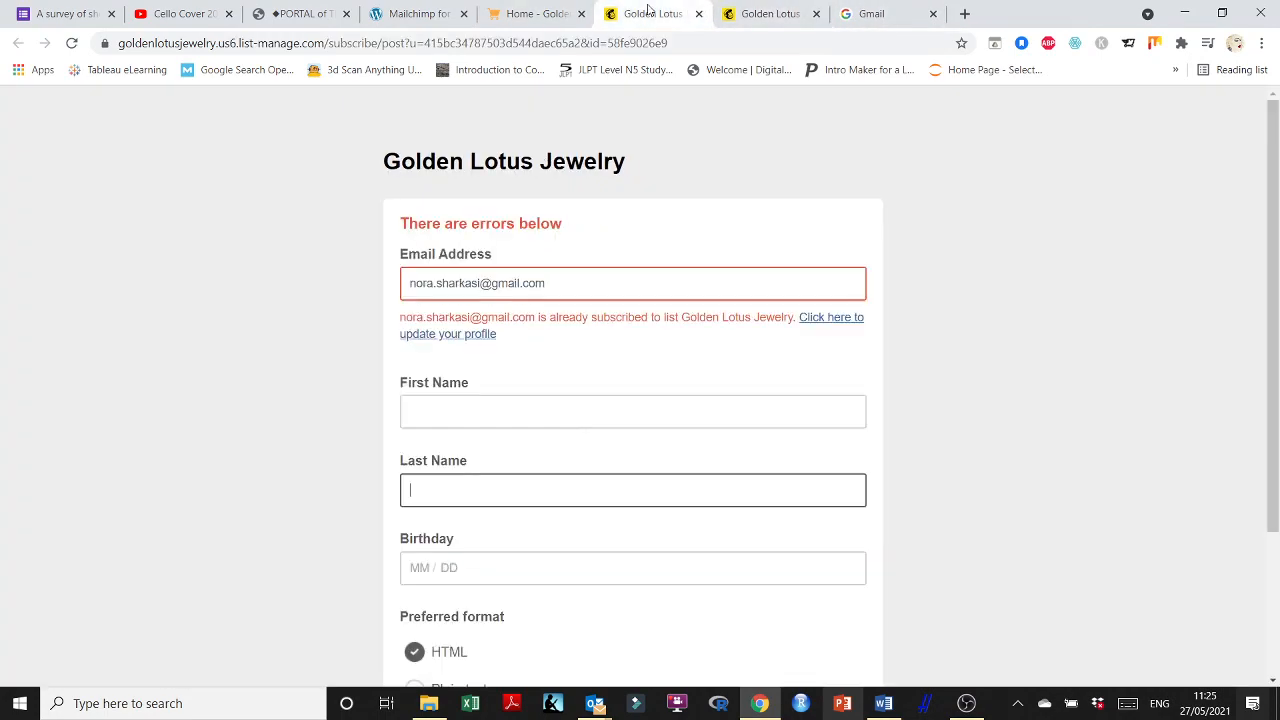
# Check the Subscription Confirmed page, then resubmit the home page signup form with Enter.
pyautogui.click(830, 14)
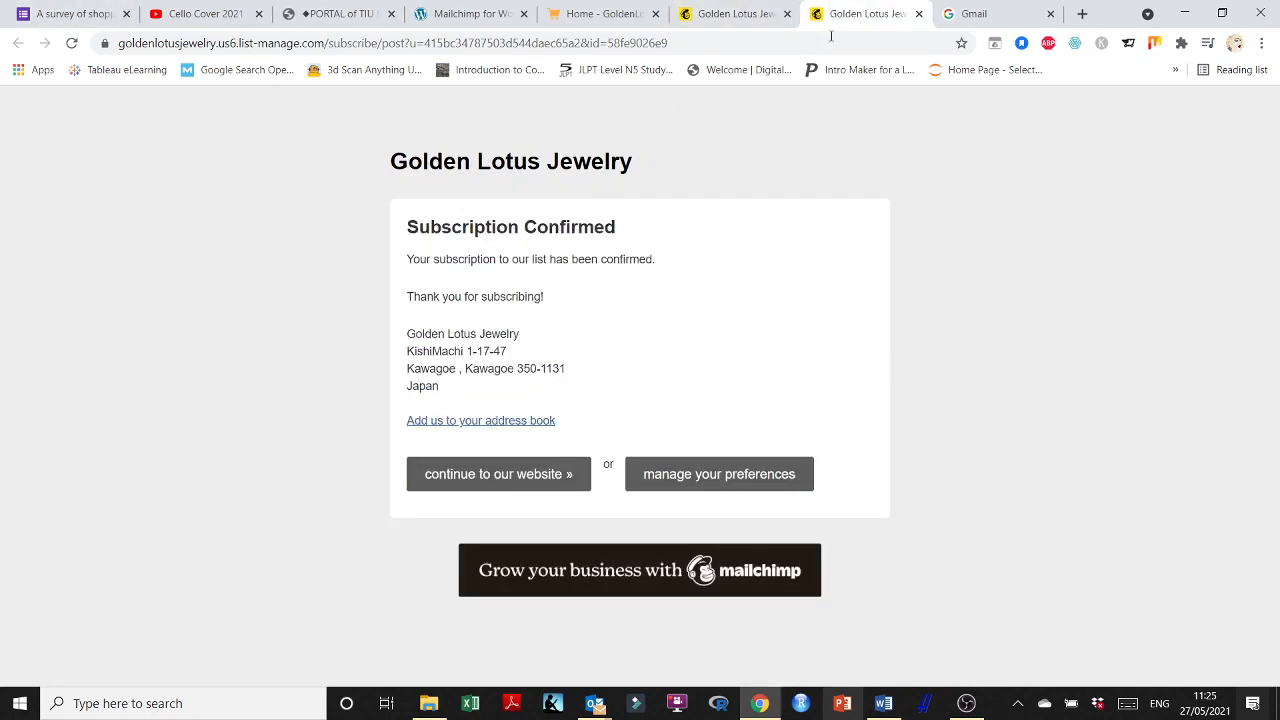
pyautogui.click(617, 20)
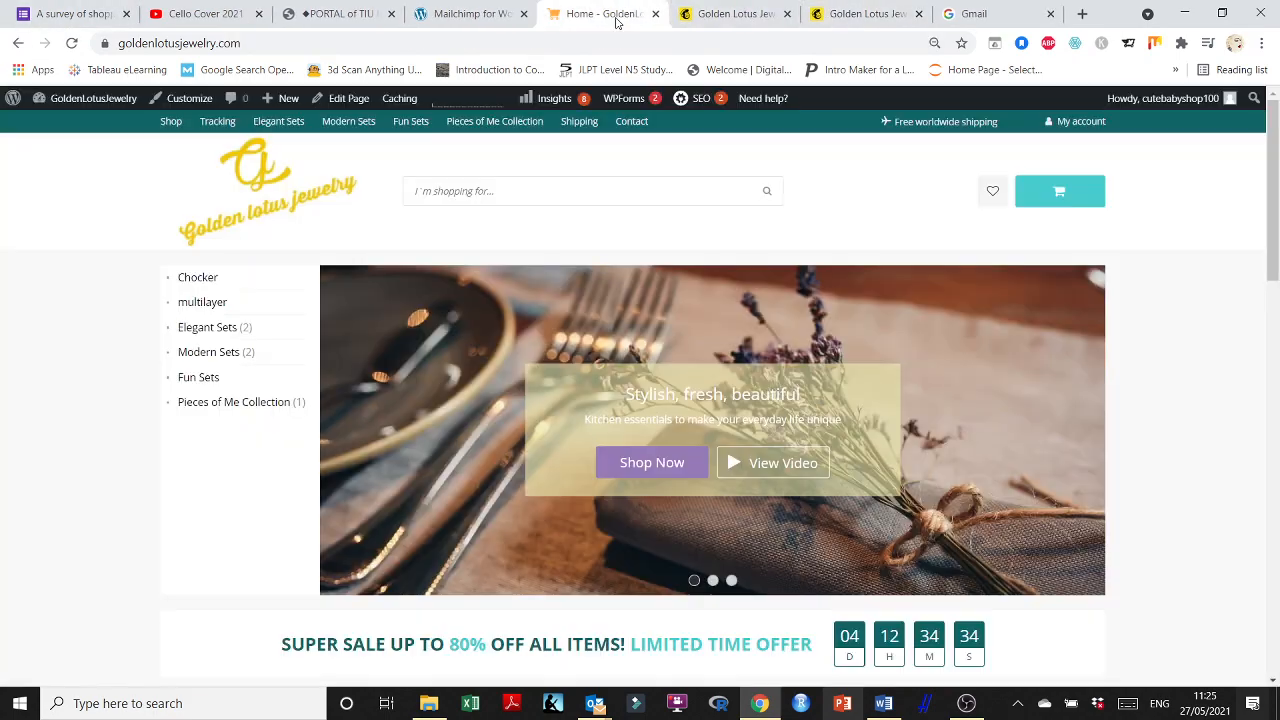
pyautogui.scroll(-10, 640, 480)
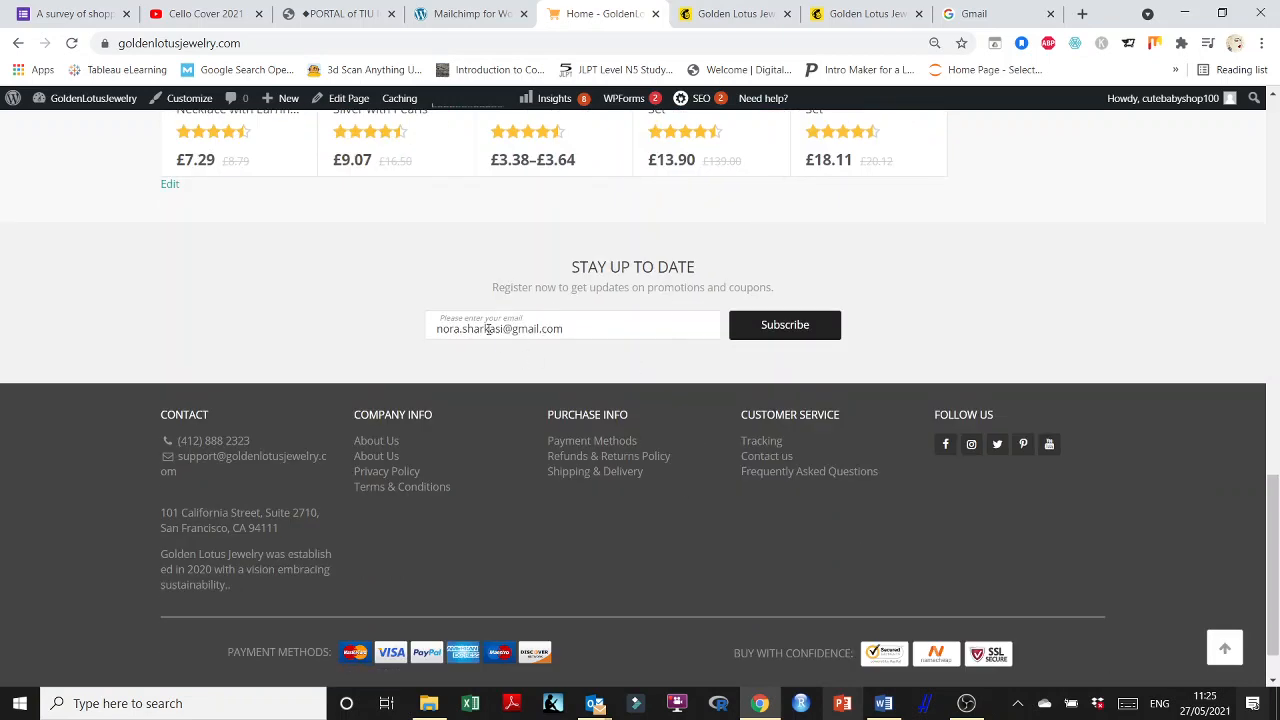
pyautogui.press('Return')
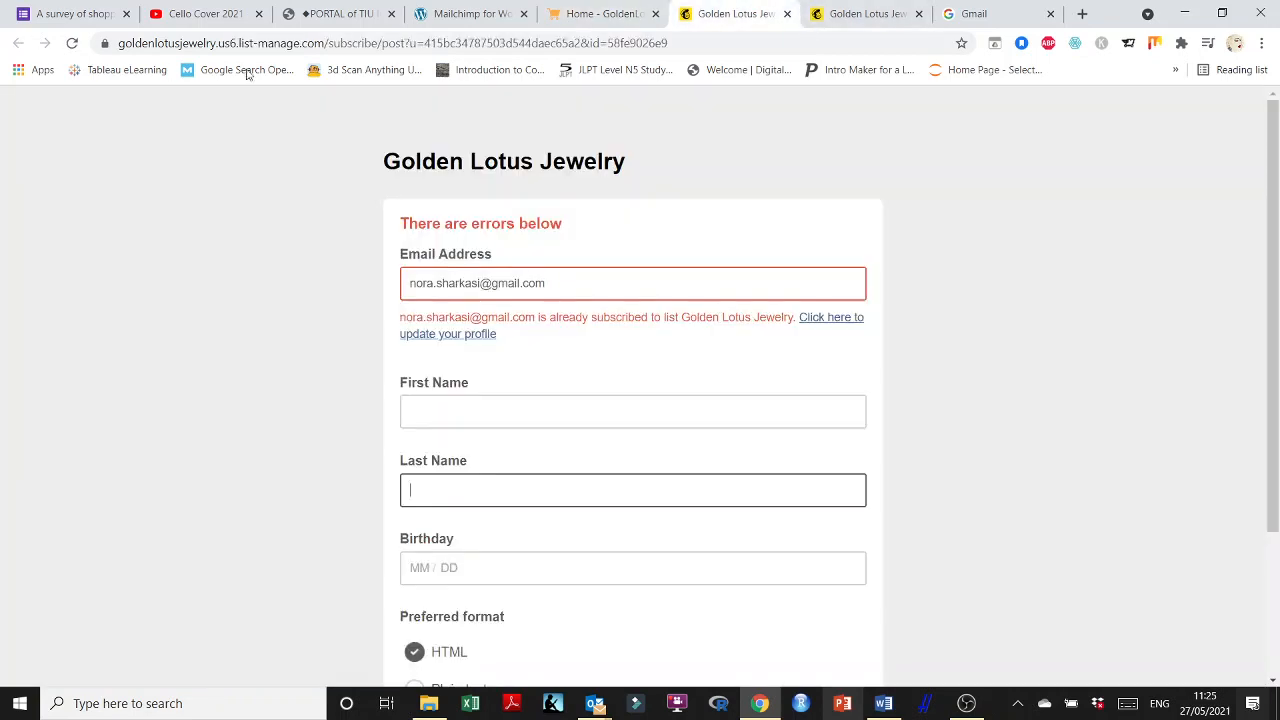
# Close the already-subscribed, Subscription Confirmed and Gmail sign-in tabs.
pyautogui.click(787, 14)
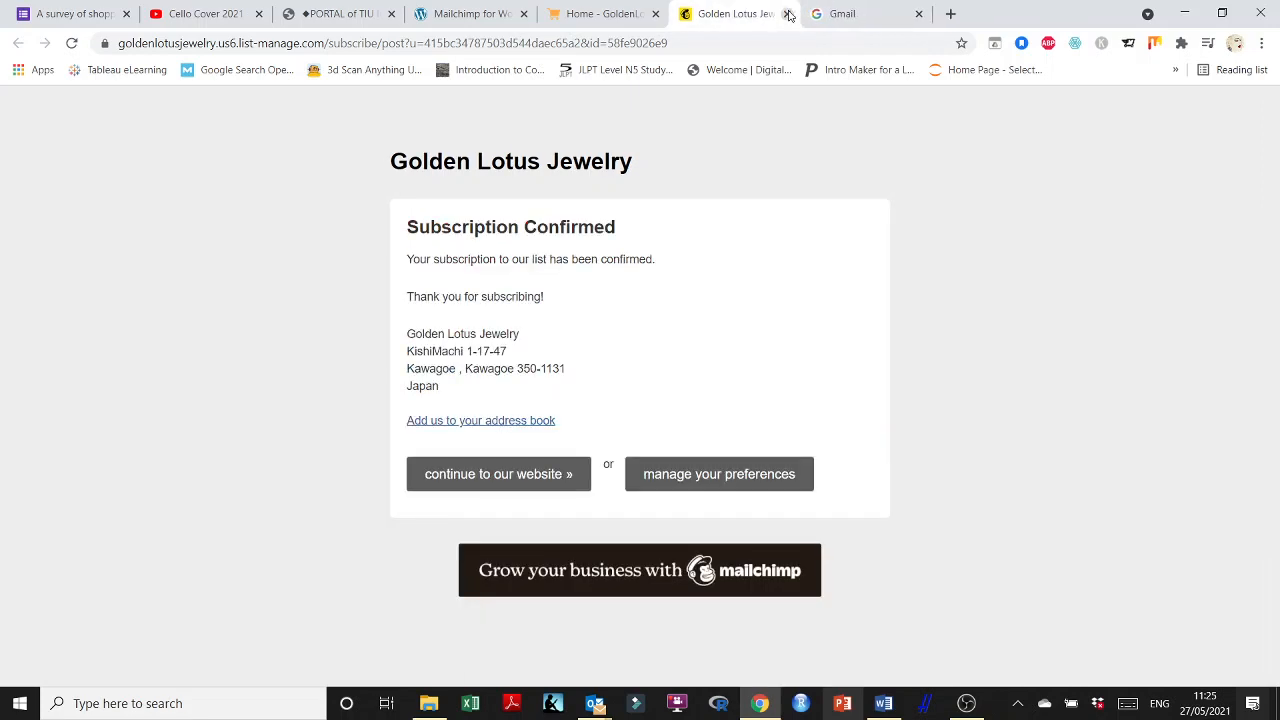
pyautogui.click(787, 14)
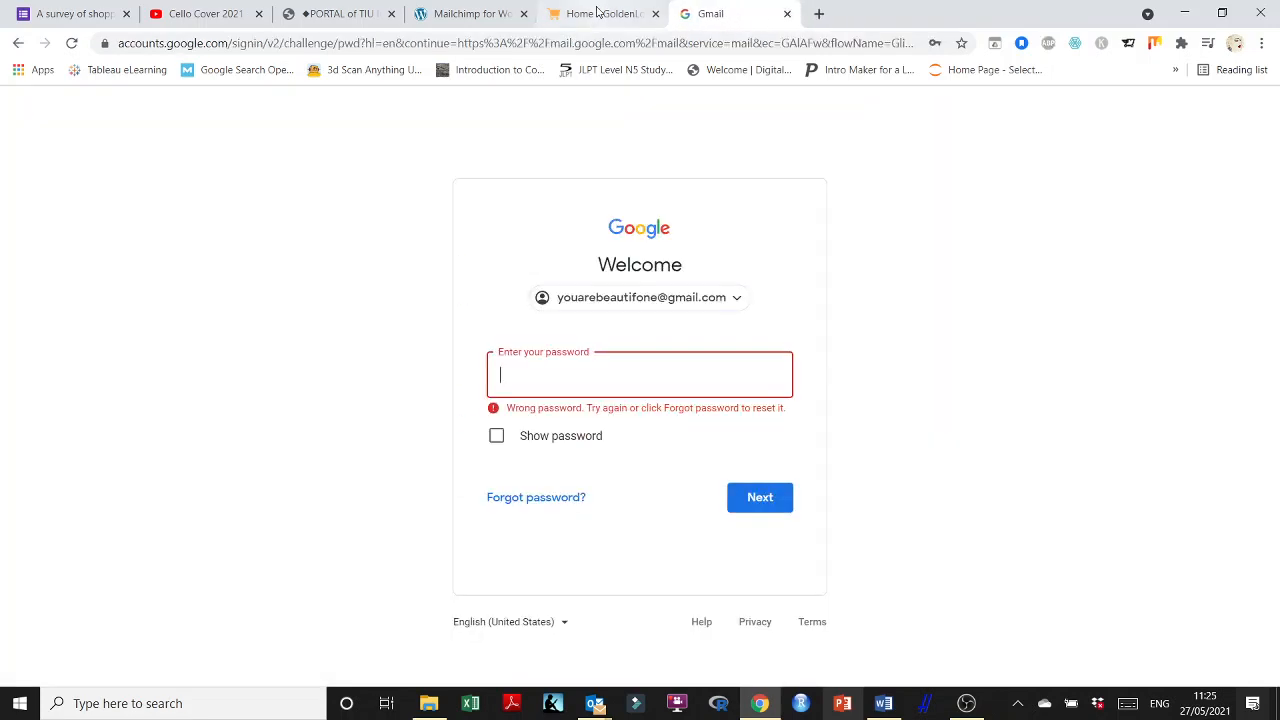
pyautogui.click(787, 14)
pyautogui.scroll(15, 1024, 360)
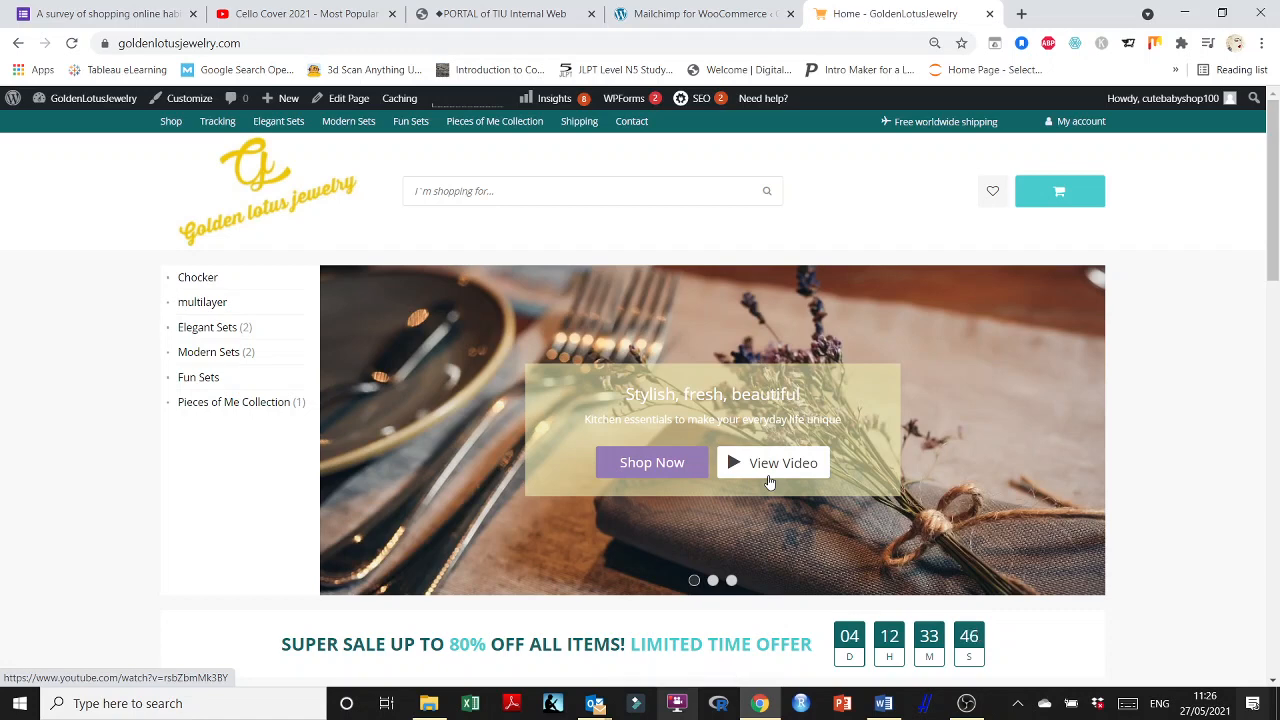
# Check the live Golden Lotus Jewelry page down to the Stay Up To Date form, then switch to OBS Studio.
pyautogui.scroll(-7, 899, 395)
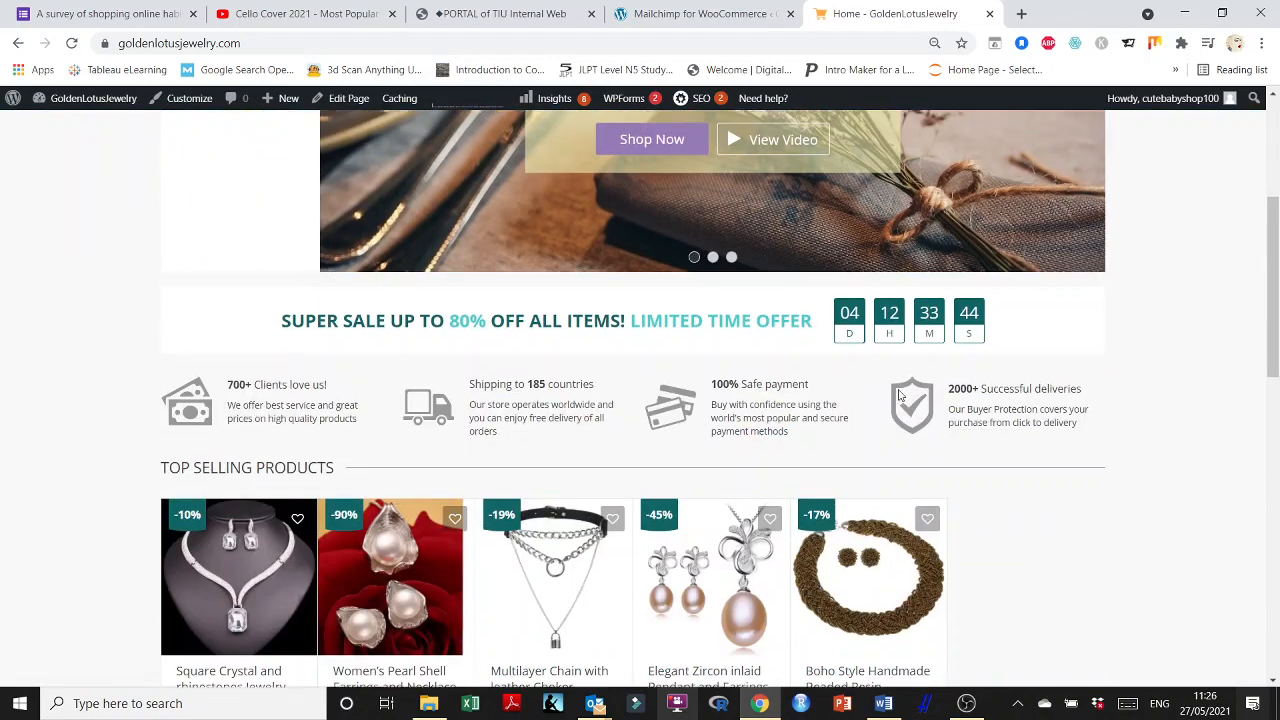
pyautogui.scroll(-6, 899, 395)
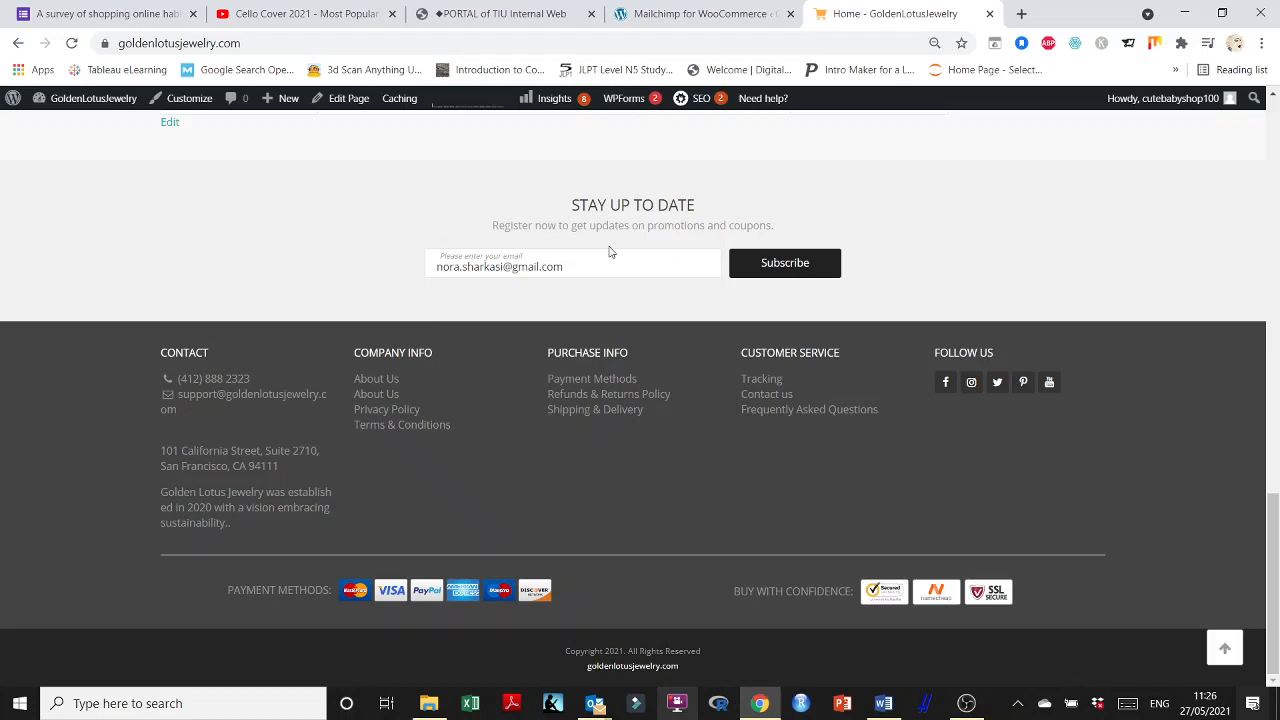
pyautogui.scroll(15, 983, 245)
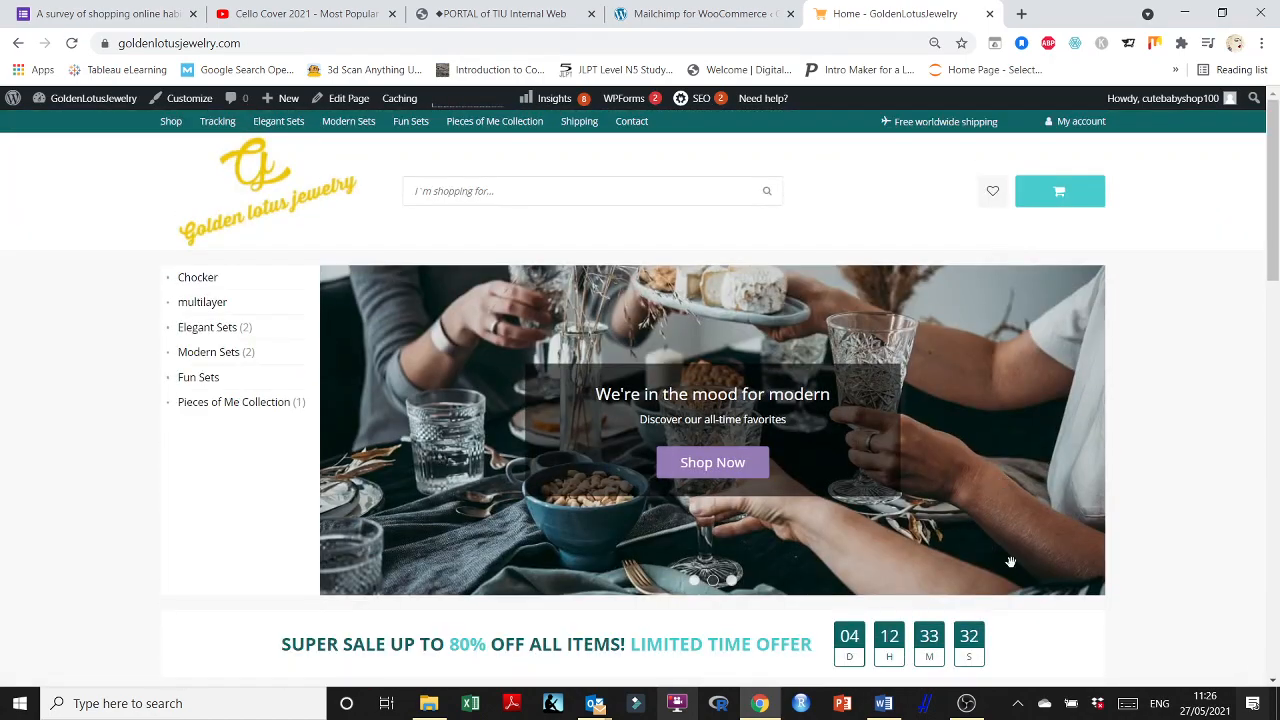
pyautogui.click(966, 703)
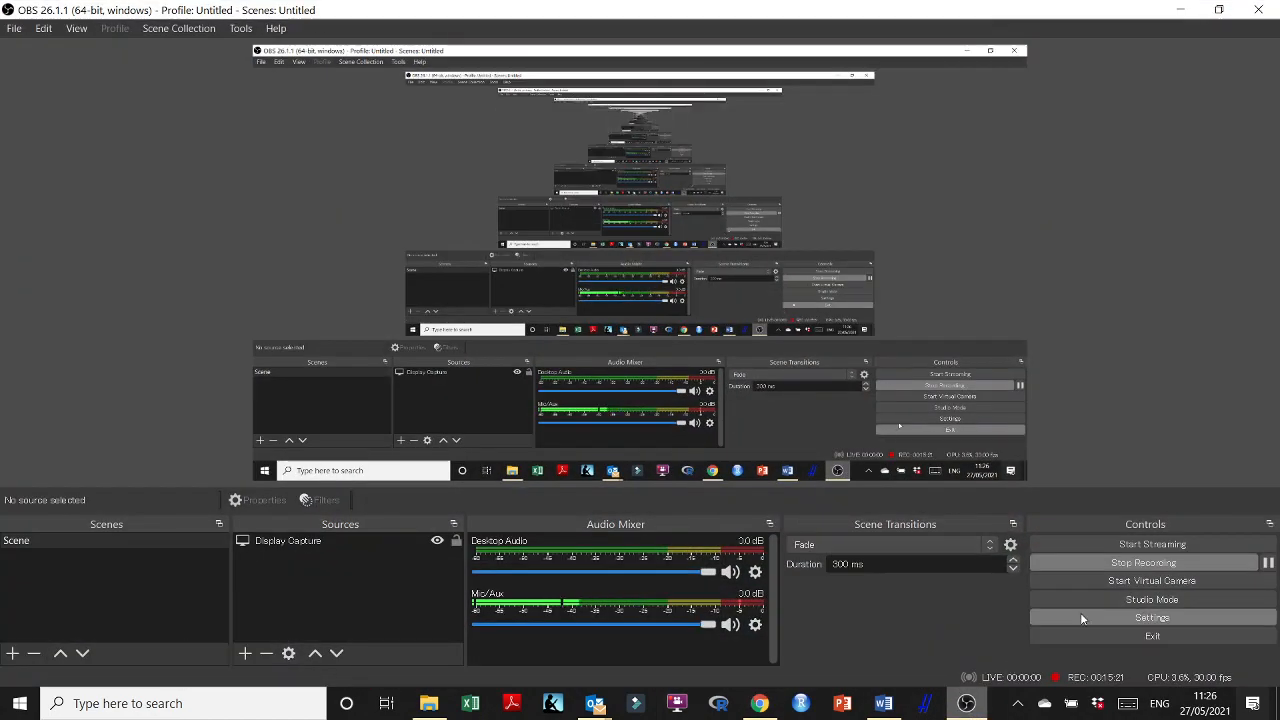